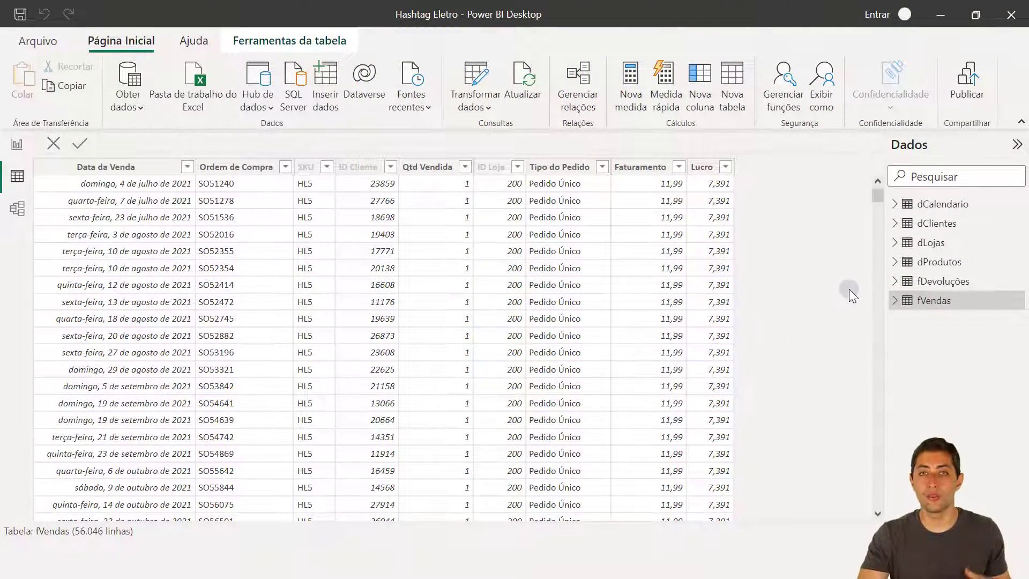
# - Sort the fVendas table by Data da Venda in ascending order
pyautogui.click(926, 301)
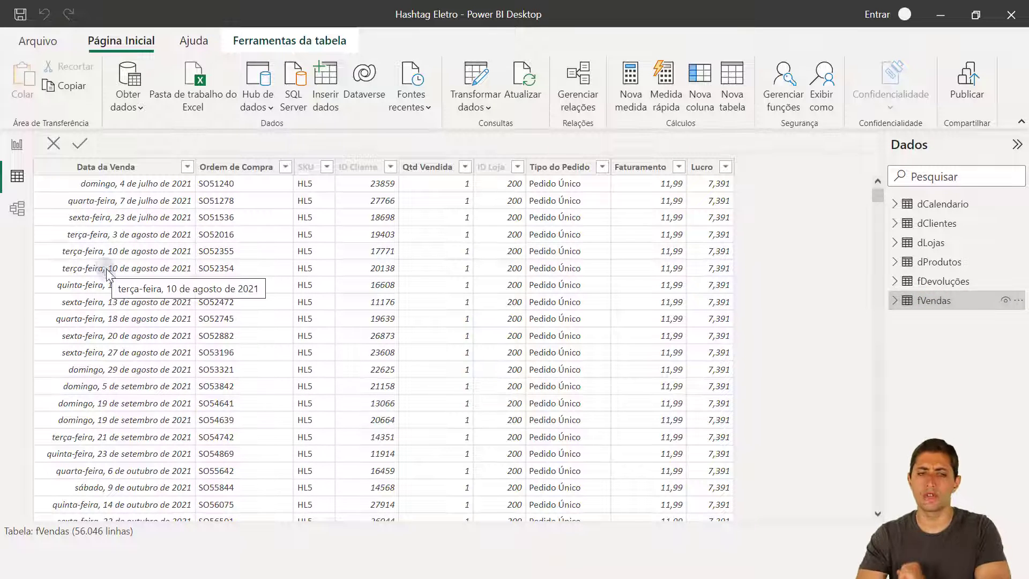
pyautogui.click(134, 167)
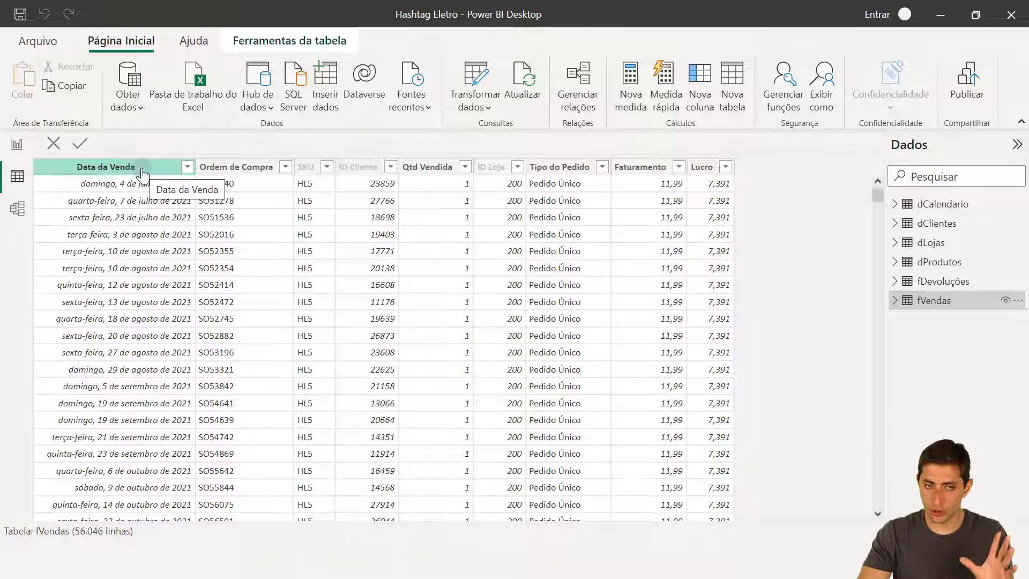
pyautogui.click(142, 167)
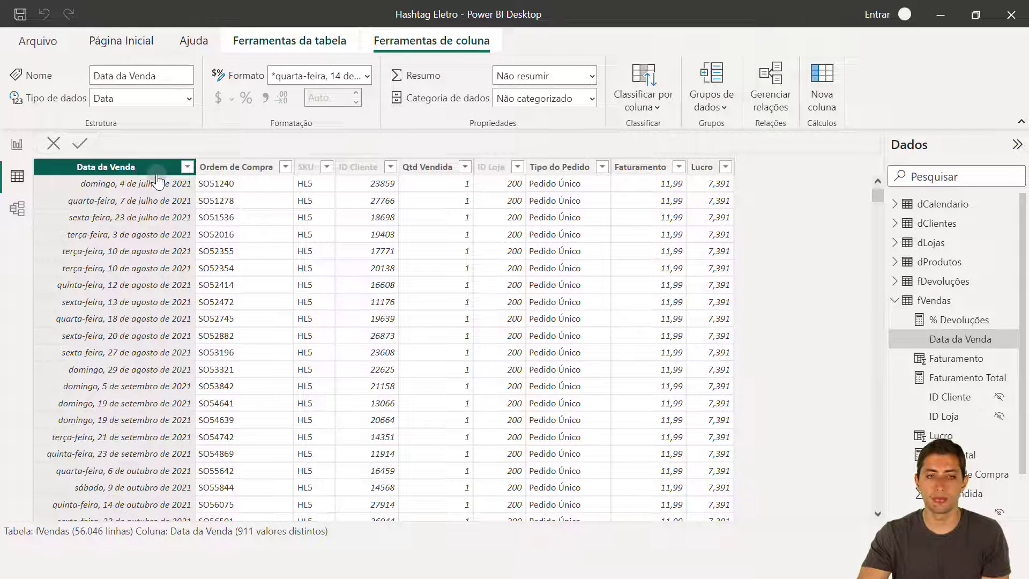
pyautogui.click(186, 169)
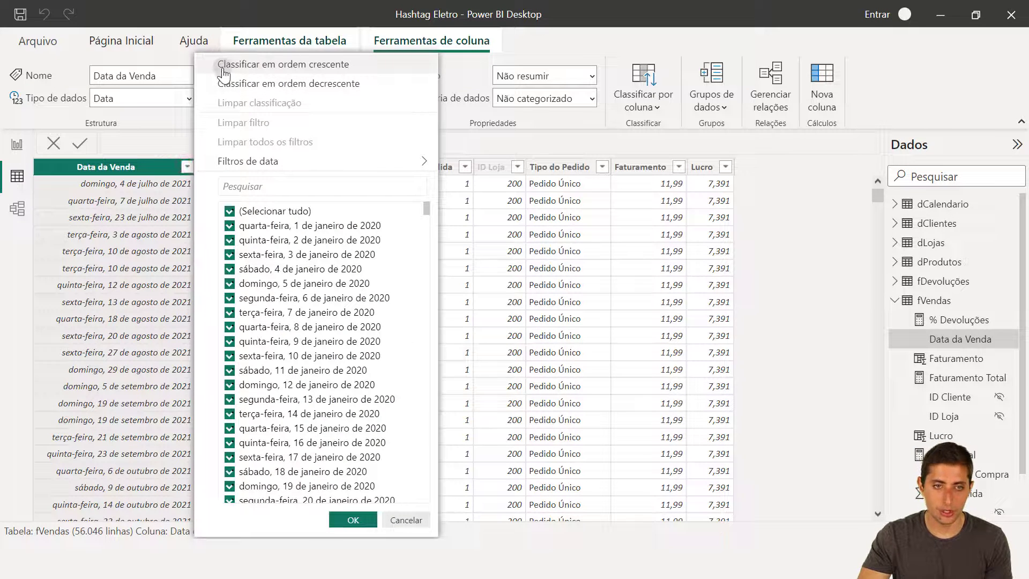
pyautogui.click(224, 65)
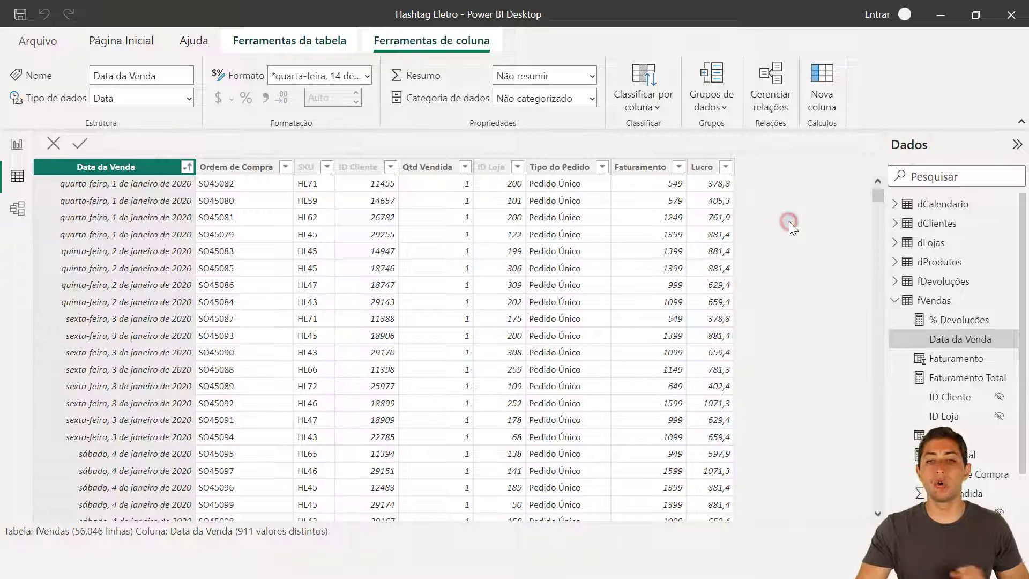
pyautogui.scroll(2, 740, 222)
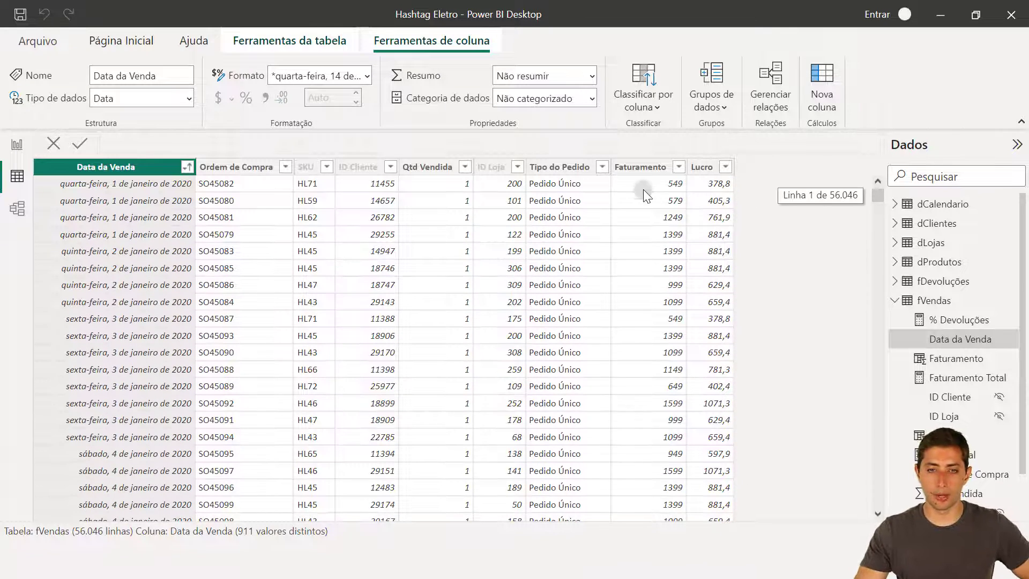
# - Examine the formulas and row values of the Faturamento and Lucro calculated columns in fVendas
pyautogui.click(637, 170)
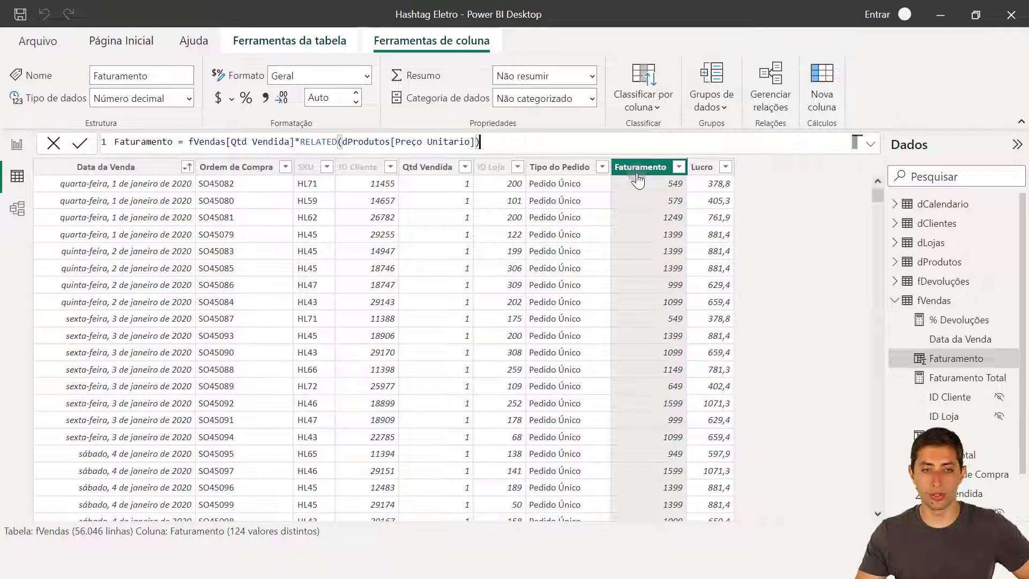
pyautogui.click(704, 167)
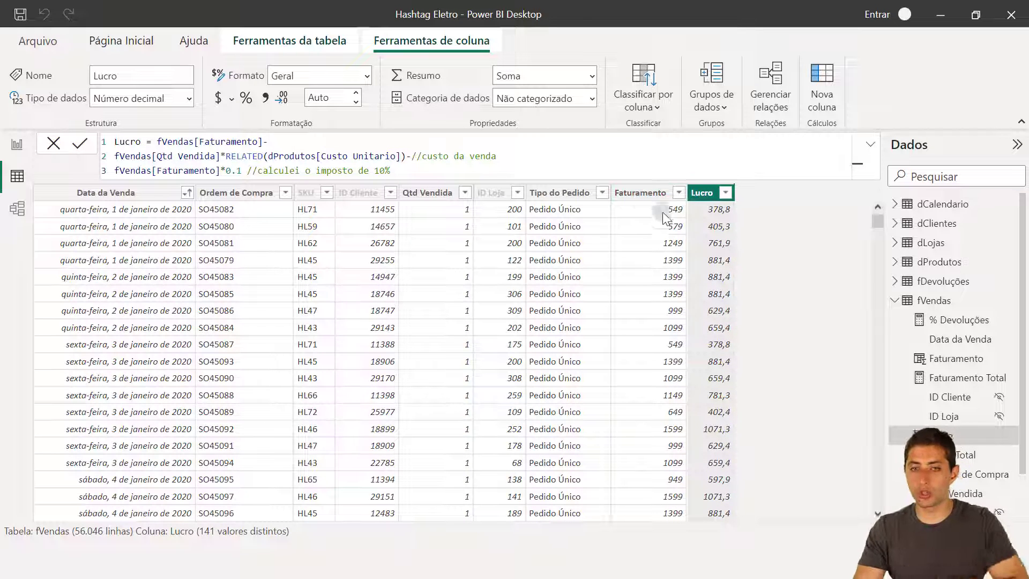
pyautogui.click(652, 191)
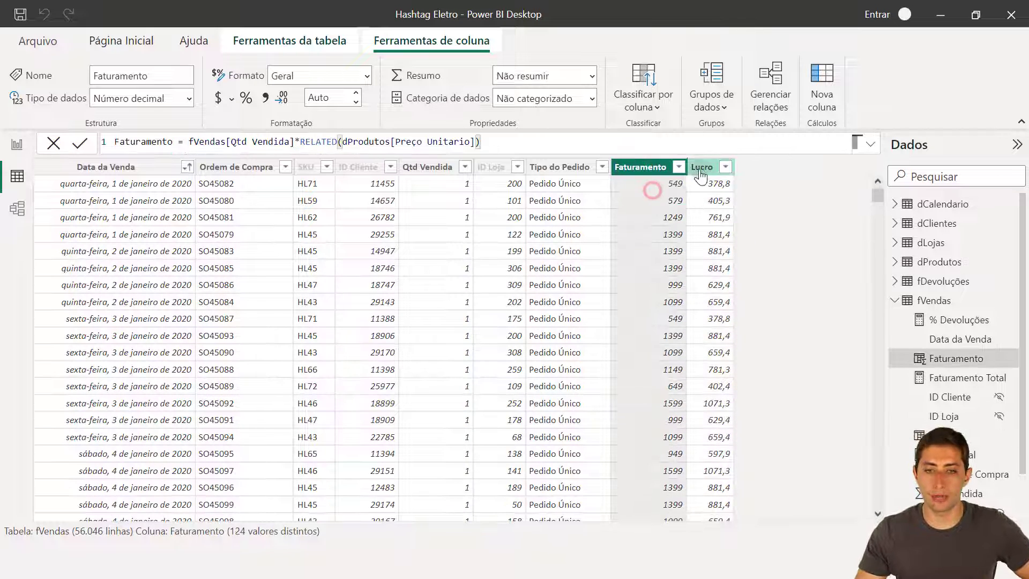
pyautogui.click(644, 186)
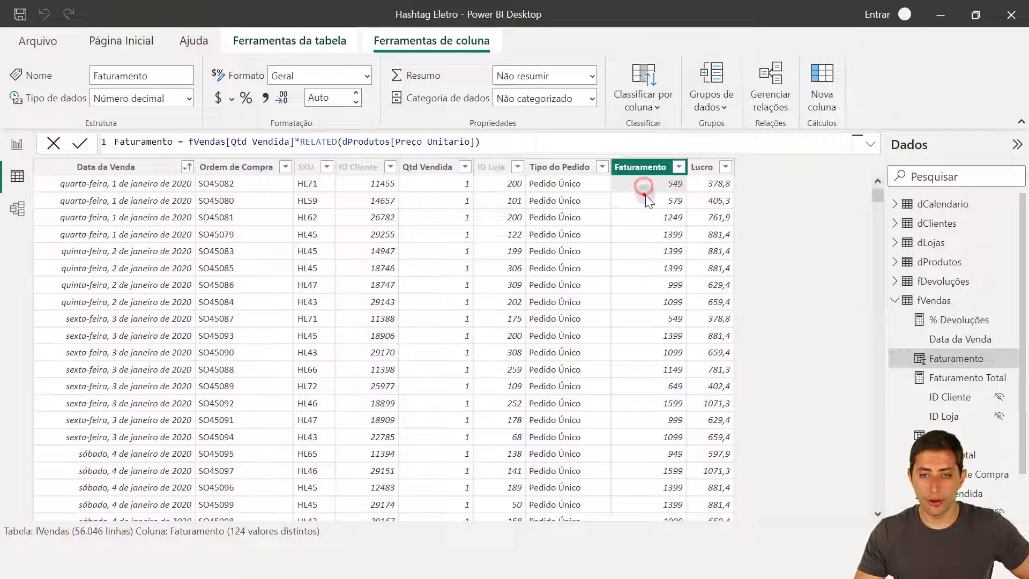
pyautogui.click(652, 201)
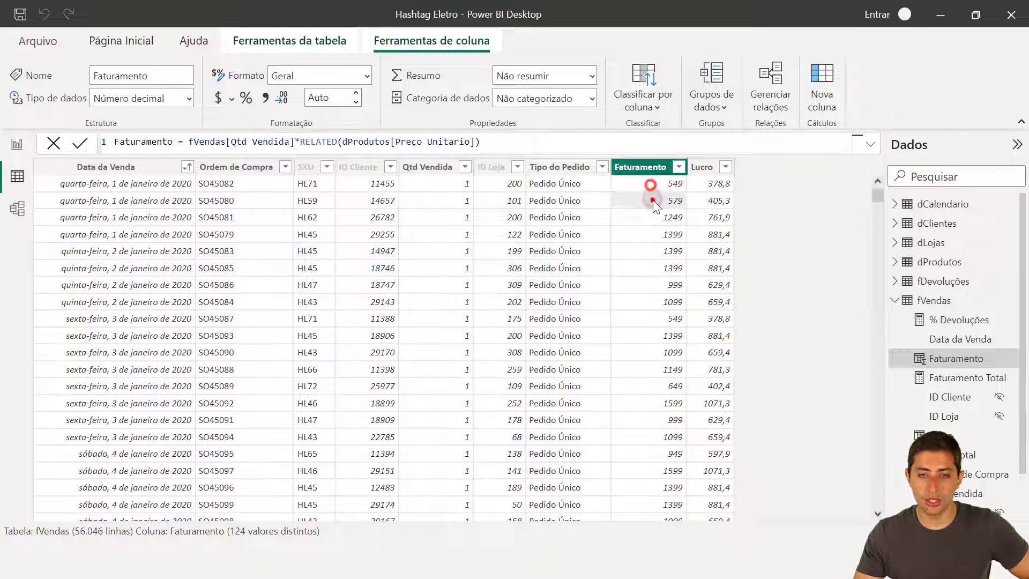
pyautogui.click(655, 214)
pyautogui.click(651, 234)
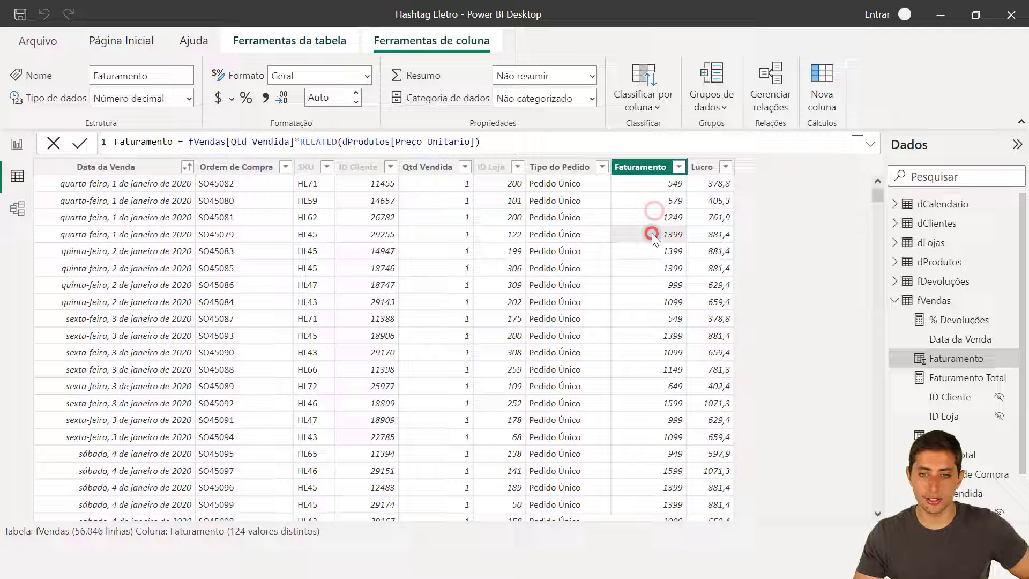
pyautogui.click(704, 170)
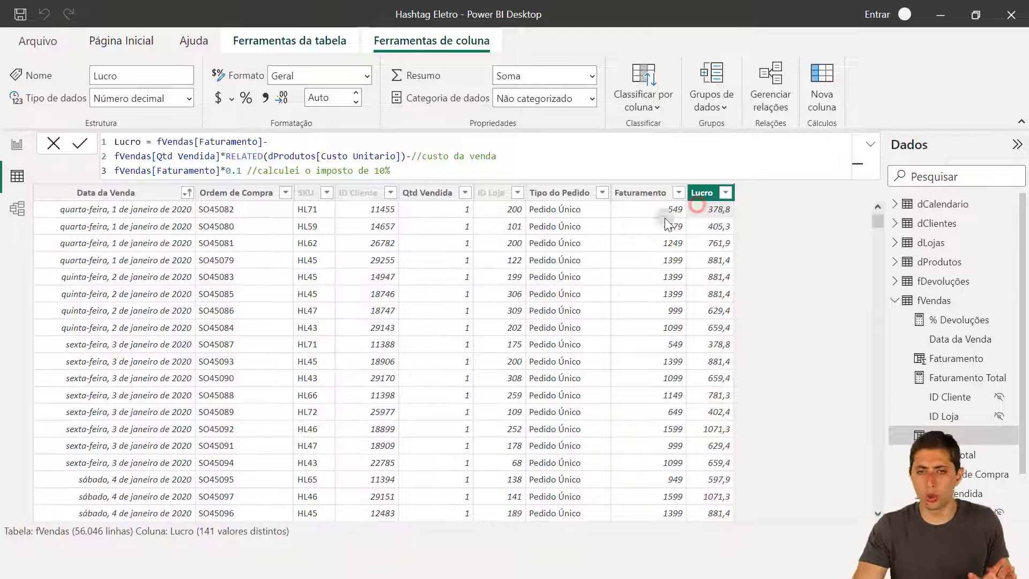
pyautogui.click(648, 199)
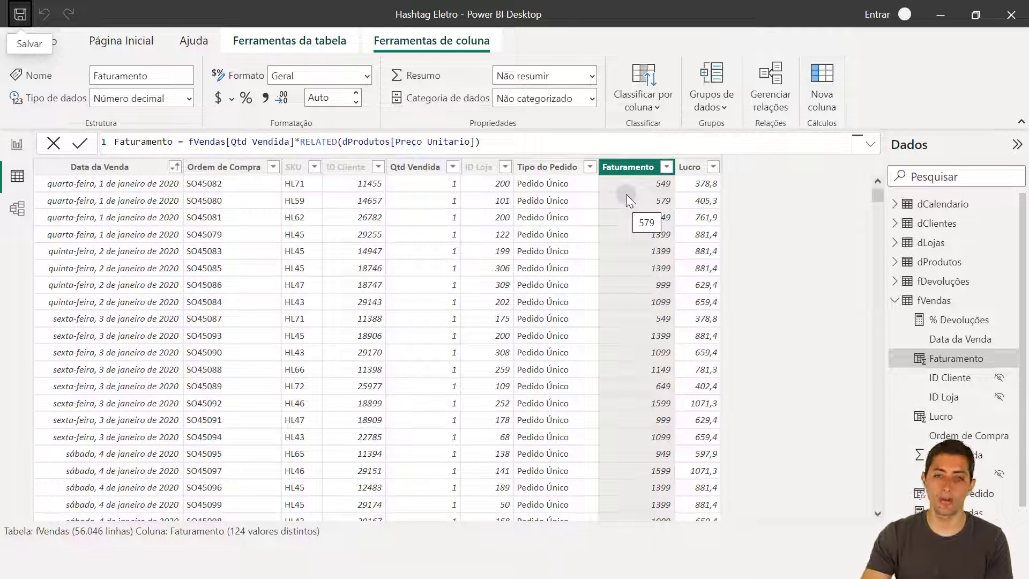
# - Create a new measure in the fVendas table and name it Faturamento Total
pyautogui.rightClick(627, 235)
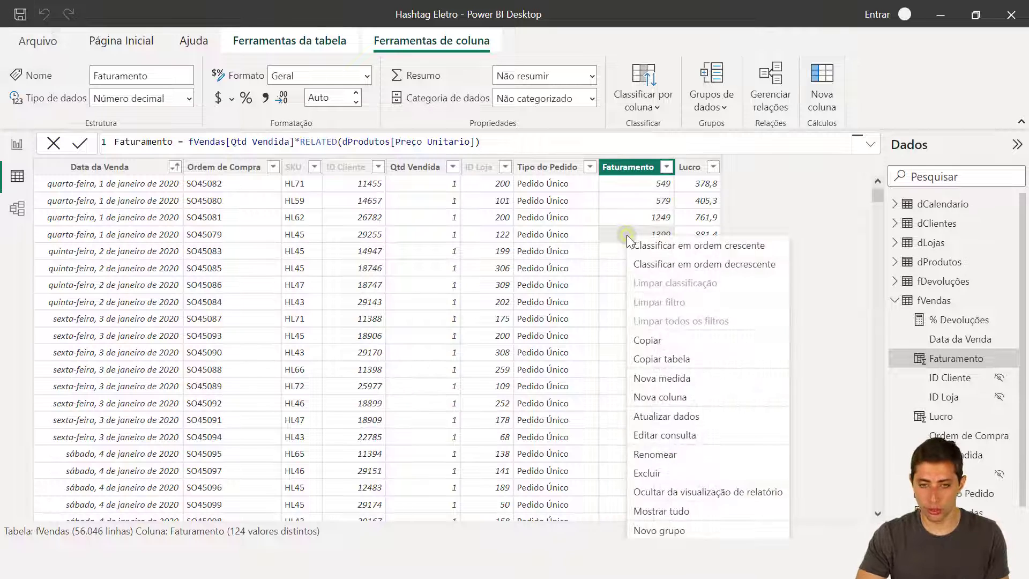
pyautogui.click(656, 379)
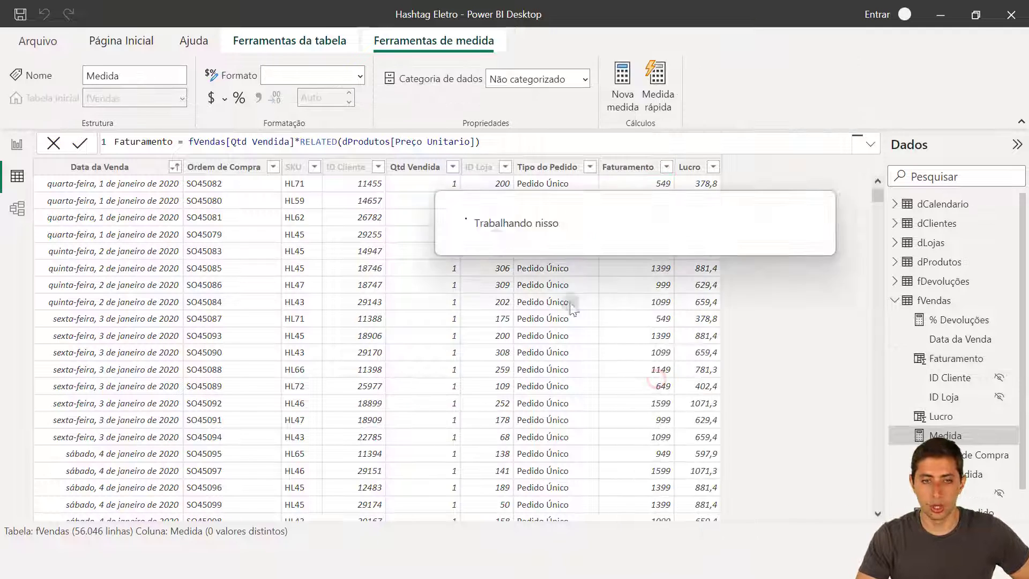
pyautogui.keyDown('ctrl'); pyautogui.scroll(5, 407, 142); pyautogui.keyUp('ctrl')
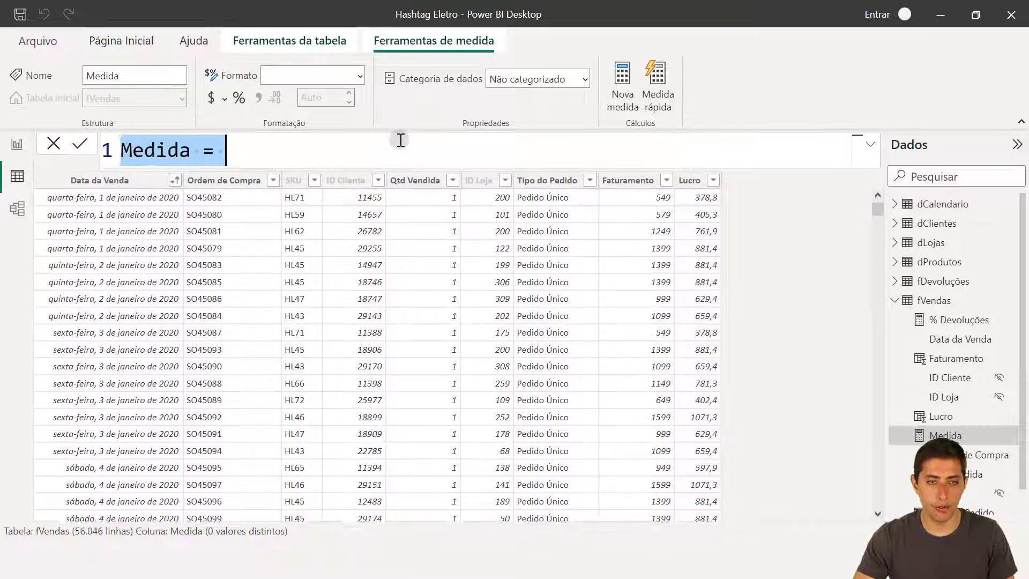
pyautogui.write('Faturamen')
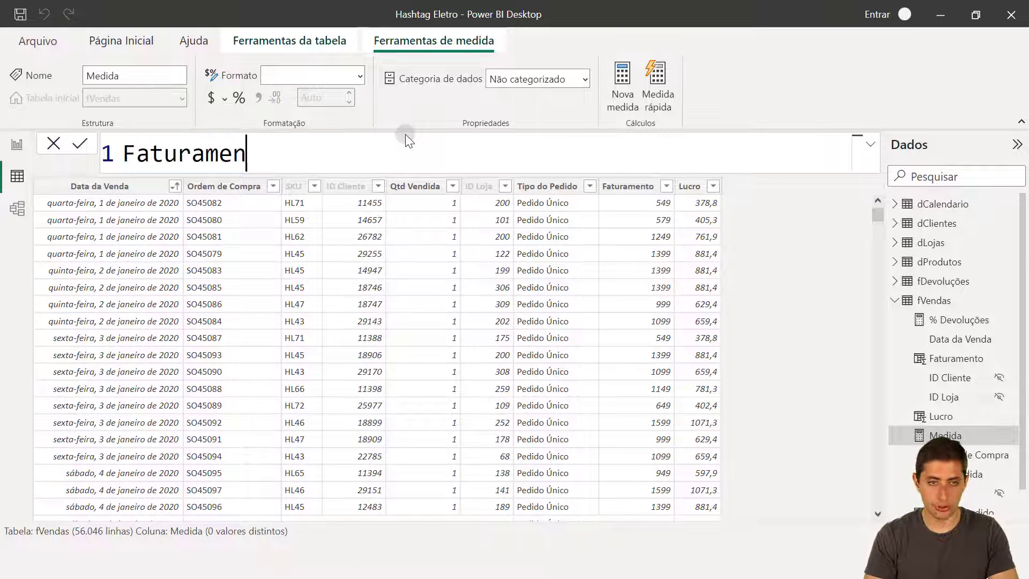
pyautogui.write('to Total =')
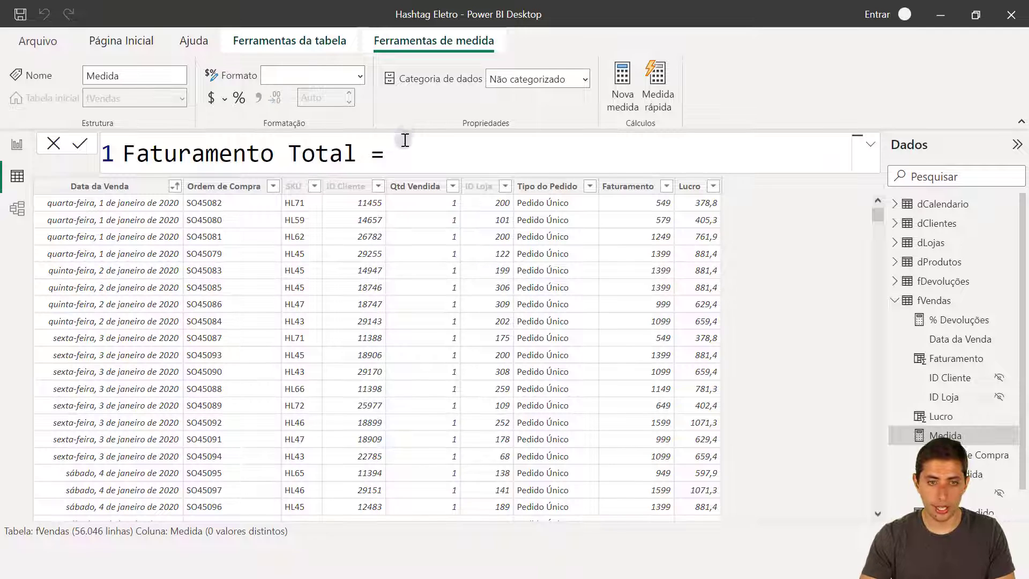
pyautogui.keyDown('ctrl'); pyautogui.scroll(-1, 408, 143); pyautogui.keyUp('ctrl')
# - Define the Faturamento Total measure as SUM(fVendas[Faturamento])
pyautogui.write('sum')
pyautogui.press('Tab')
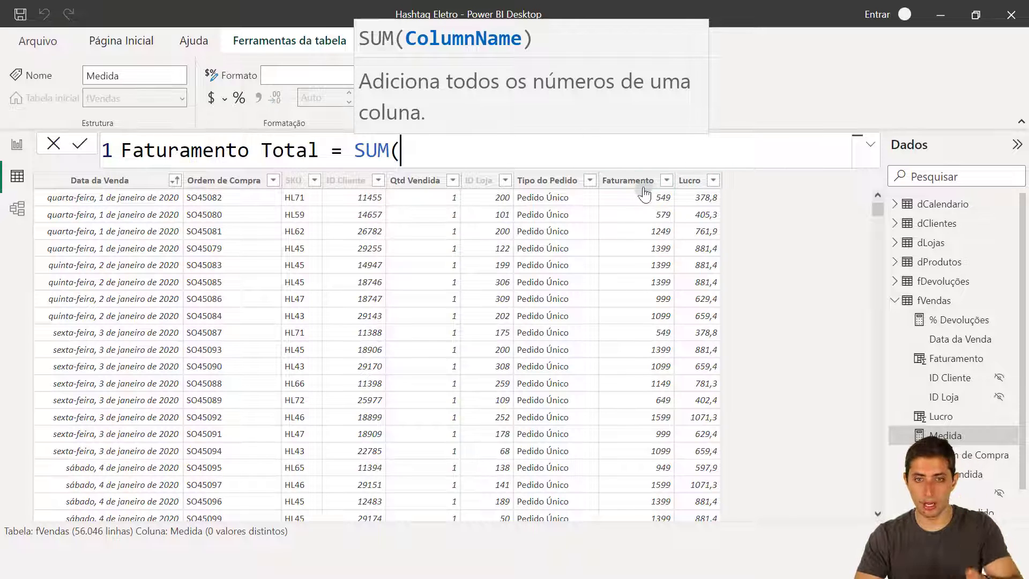
pyautogui.write('fatura')
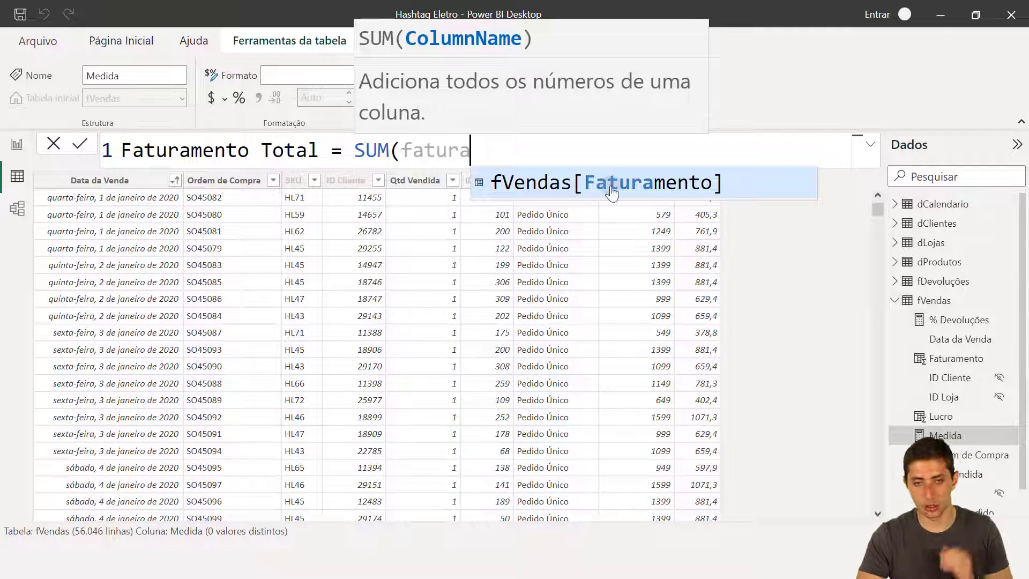
pyautogui.click(670, 188)
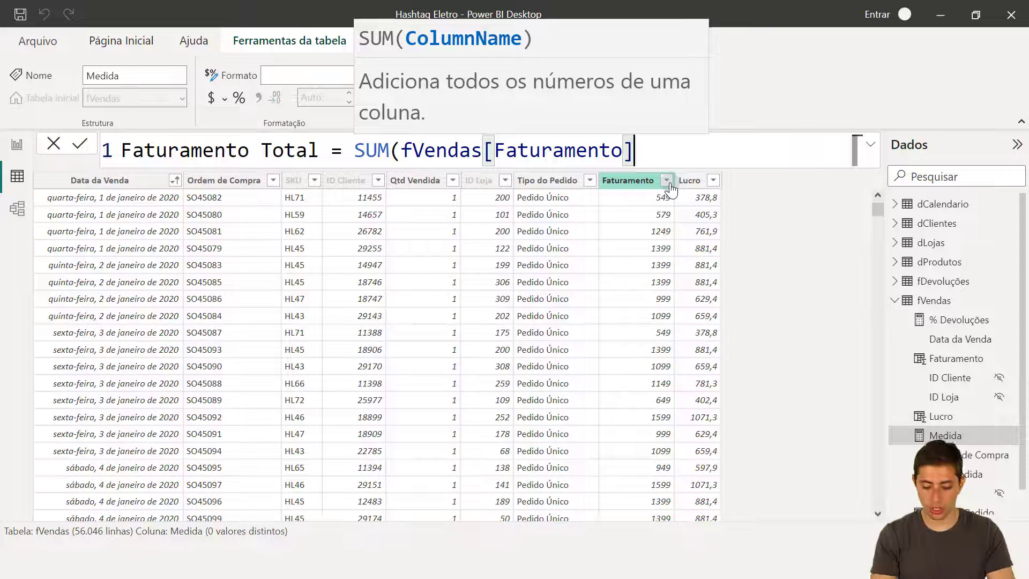
pyautogui.write(')')
pyautogui.press('Return')
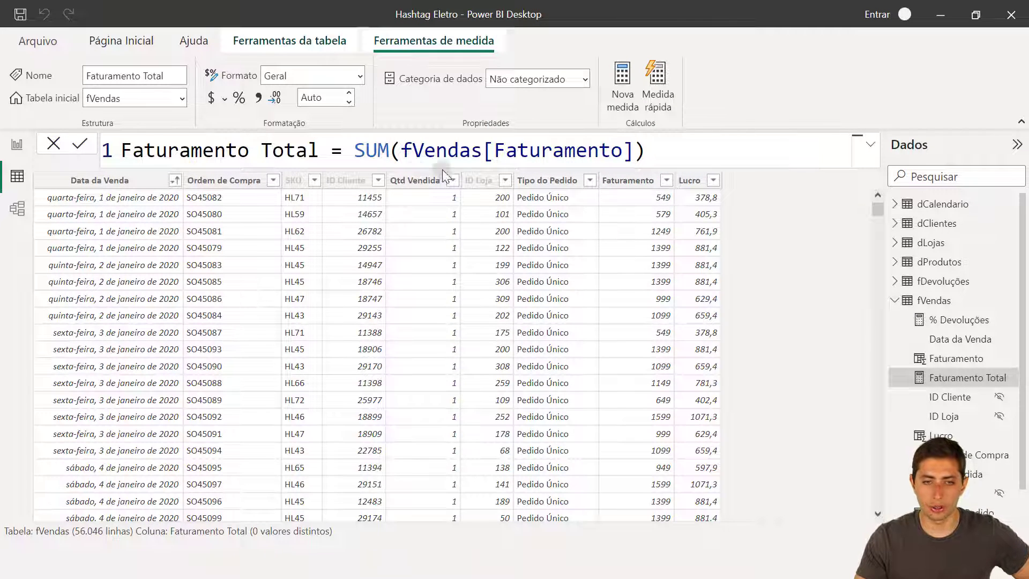
pyautogui.moveTo(354, 153); pyautogui.dragTo(645, 152)
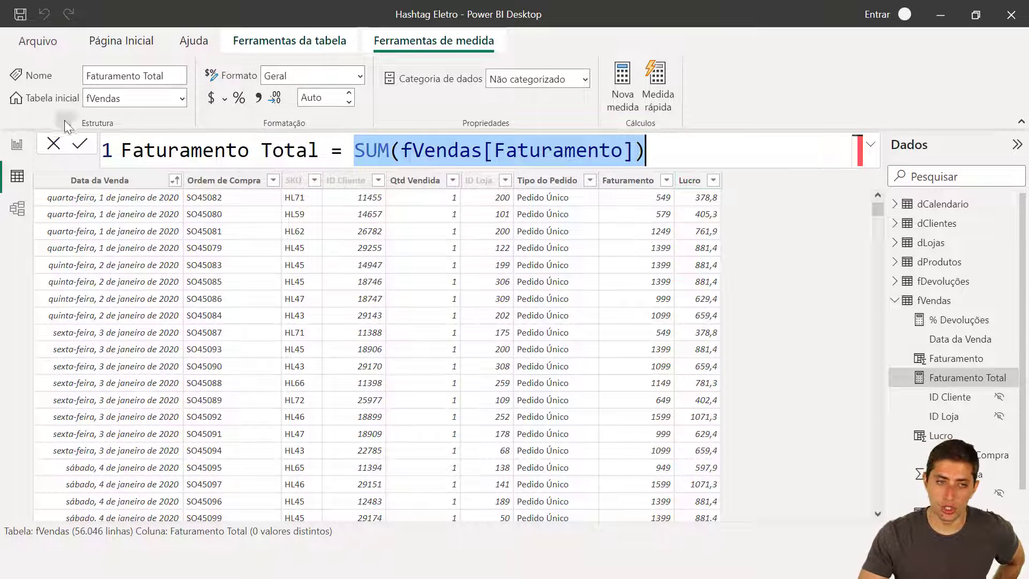
# - Add a card visual showing the Faturamento Total measure near the middle of report page Página 1
pyautogui.click(27, 147)
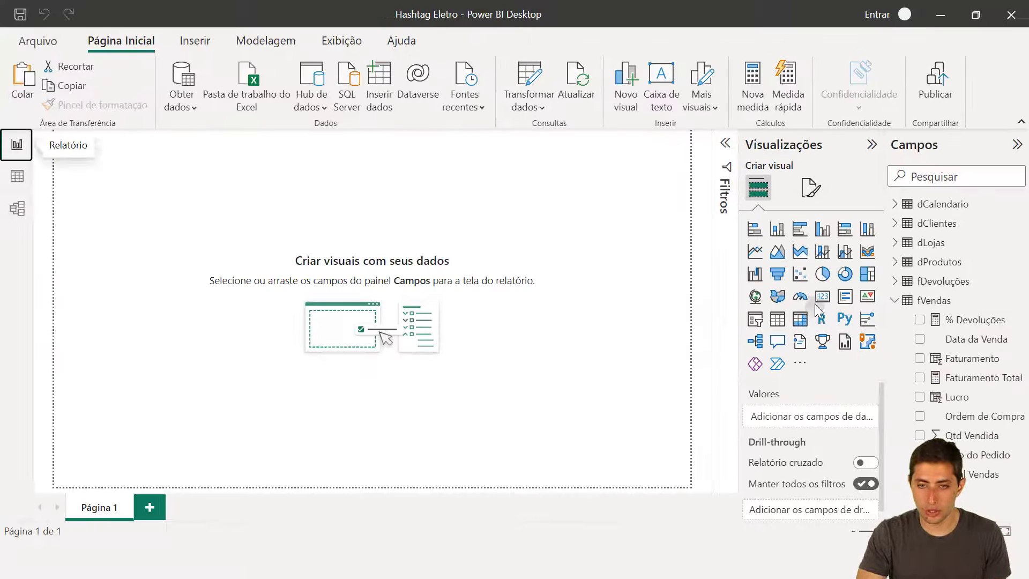
pyautogui.click(823, 297)
pyautogui.click(138, 269)
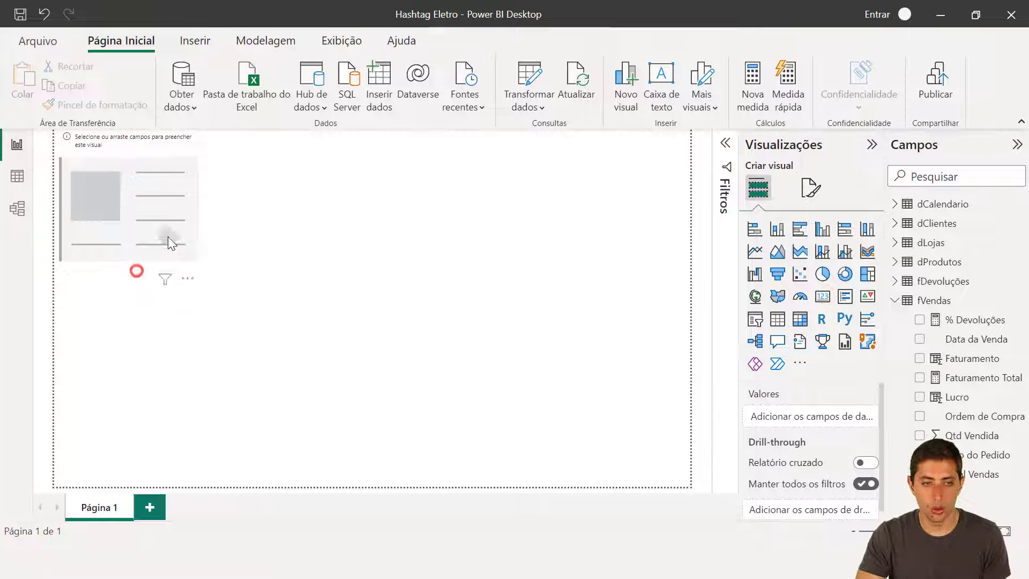
pyautogui.moveTo(168, 237); pyautogui.dragTo(583, 363)
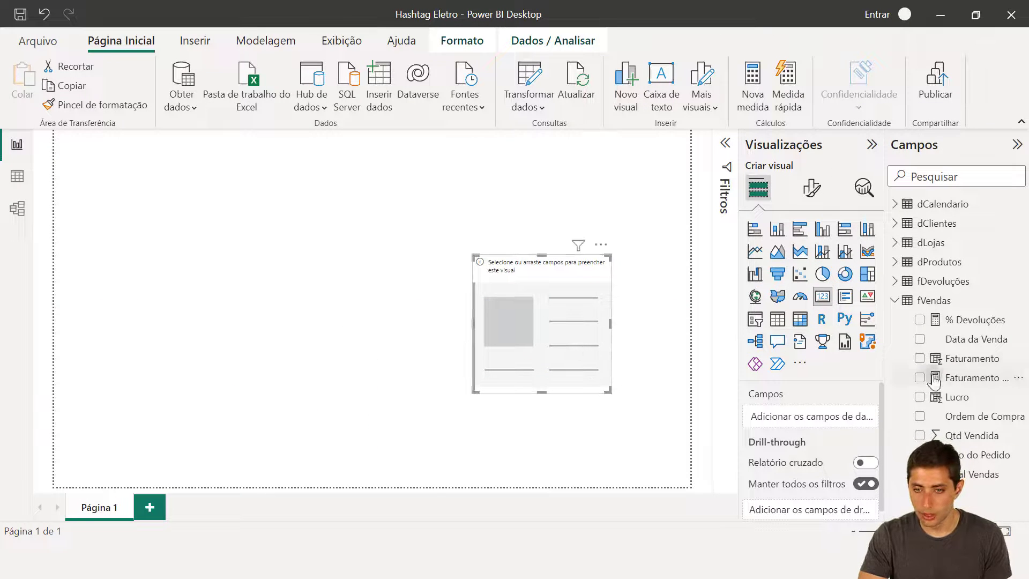
pyautogui.moveTo(949, 382); pyautogui.dragTo(793, 416)
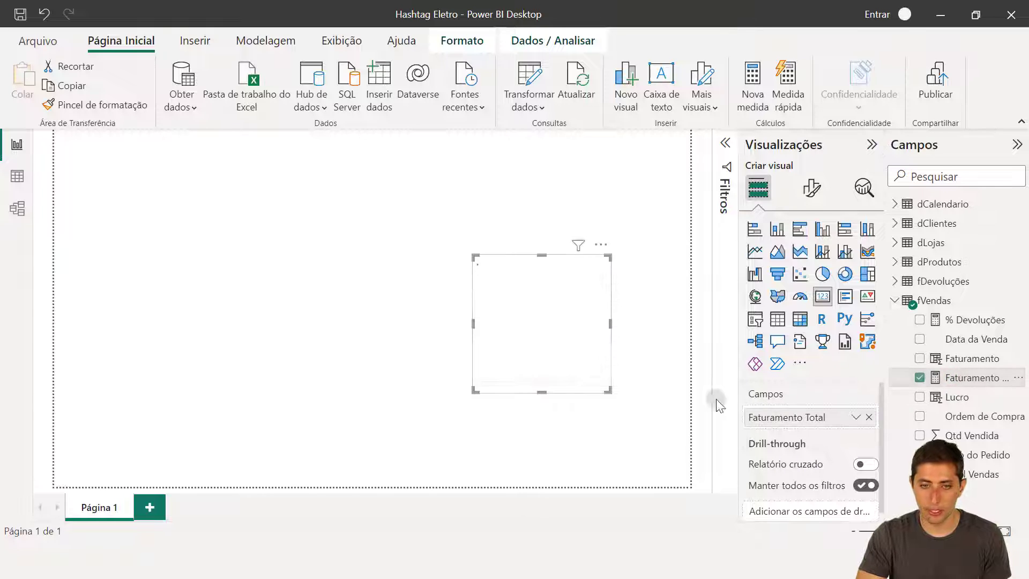
pyautogui.moveTo(567, 370); pyautogui.dragTo(485, 338)
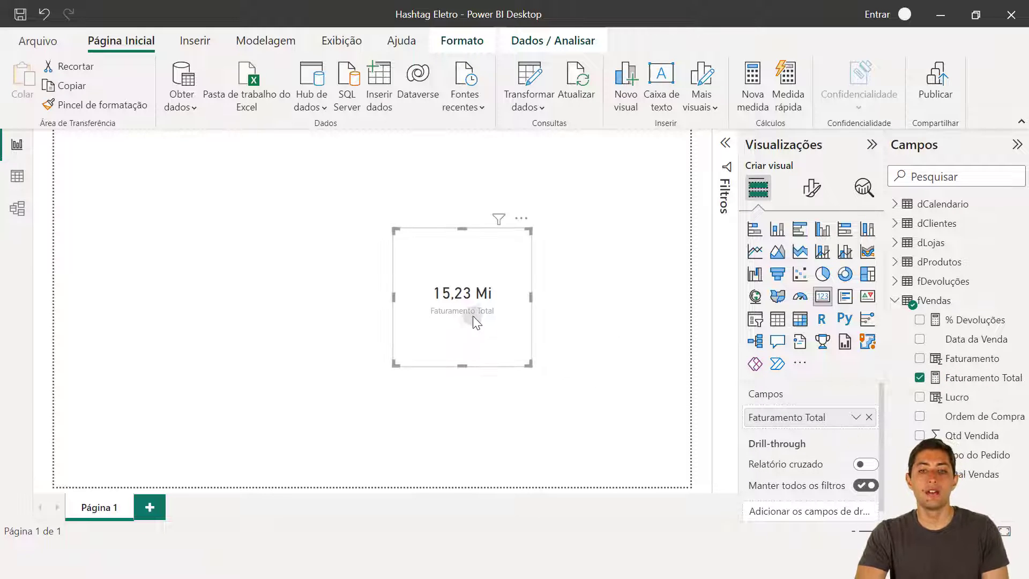
# - Set the card's callout value font size to 35 and move the card to the left side of the page
pyautogui.click(803, 203)
pyautogui.click(807, 299)
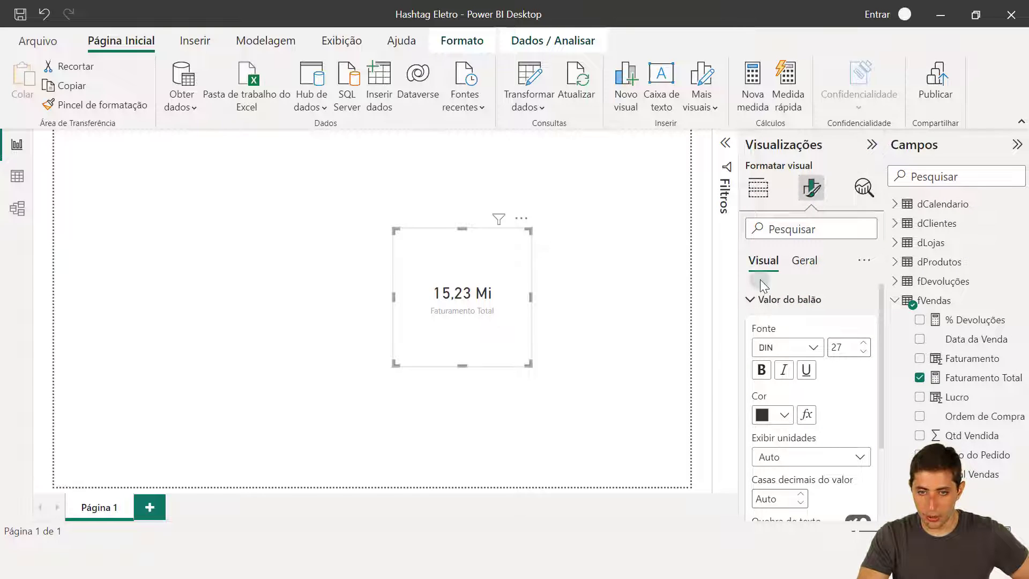
pyautogui.click(864, 344)
pyautogui.click(864, 344)
pyautogui.click(864, 344)
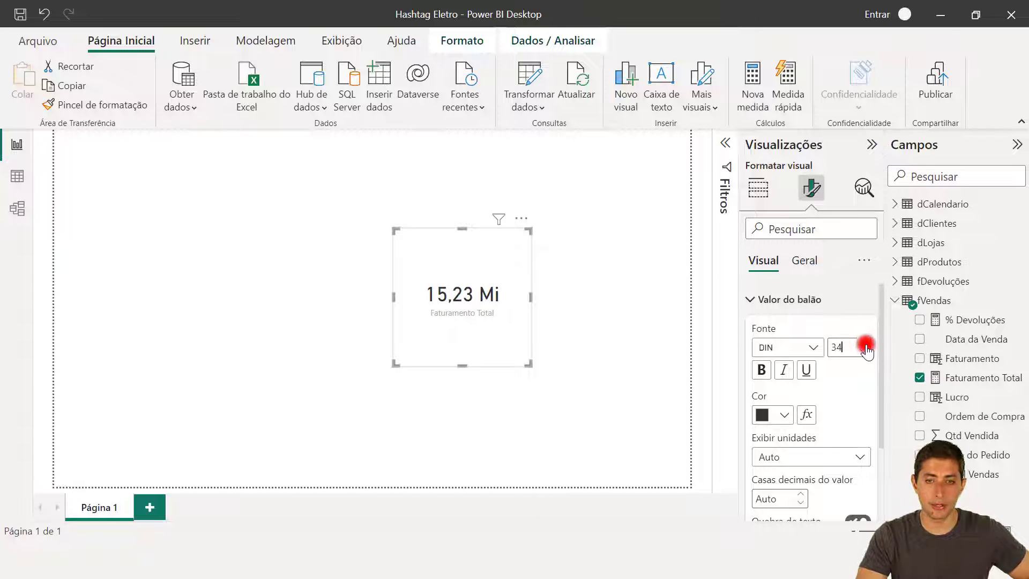
pyautogui.click(864, 344)
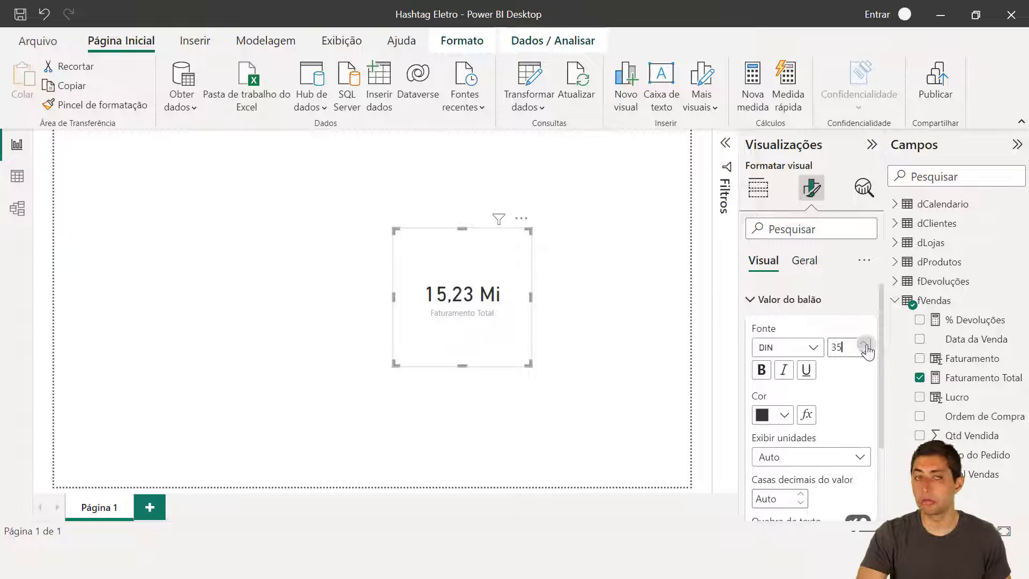
pyautogui.moveTo(454, 314); pyautogui.dragTo(204, 324)
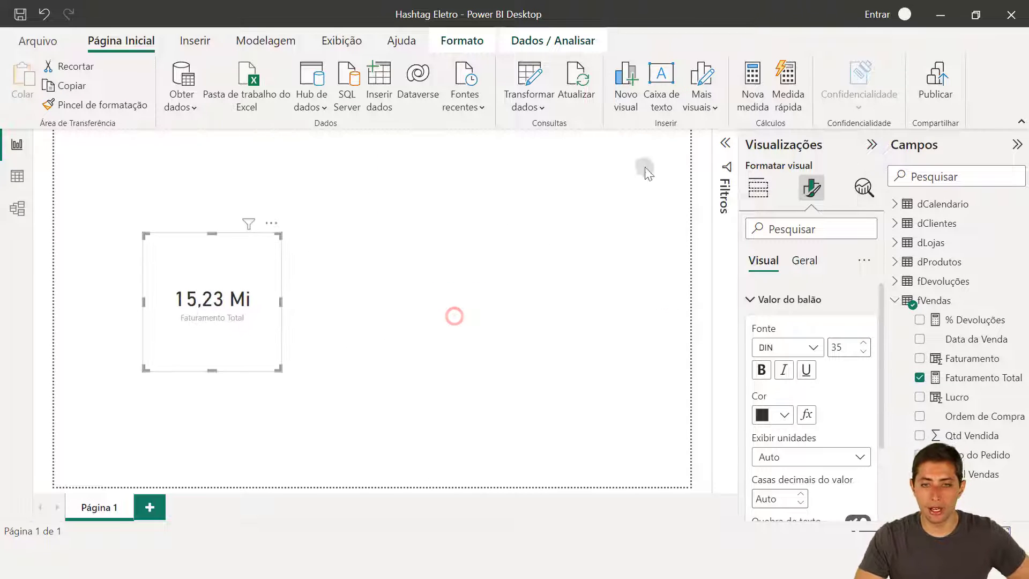
# - Add a second card visual beside the Faturamento Total card showing the Faturamento column from fVendas aggregated as Soma
pyautogui.click(765, 187)
pyautogui.click(628, 324)
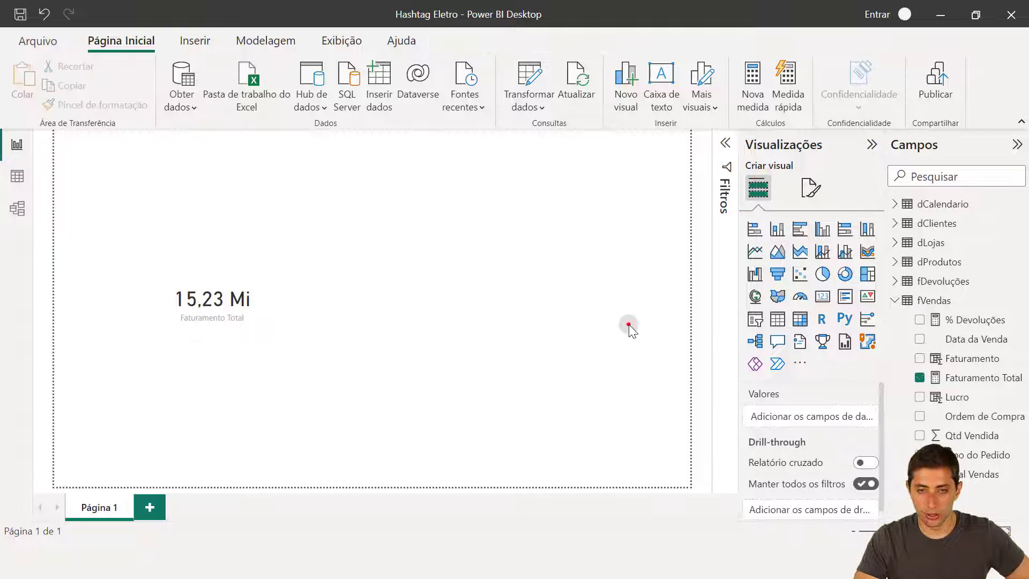
pyautogui.click(822, 295)
pyautogui.moveTo(260, 219); pyautogui.dragTo(468, 355)
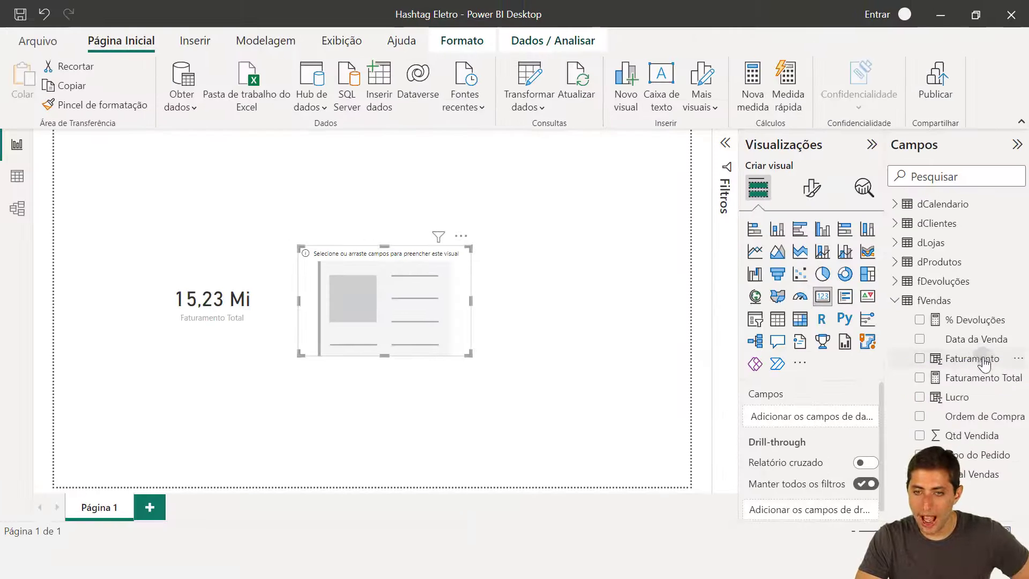
pyautogui.moveTo(941, 351); pyautogui.dragTo(748, 412)
pyautogui.moveTo(889, 389); pyautogui.dragTo(846, 429)
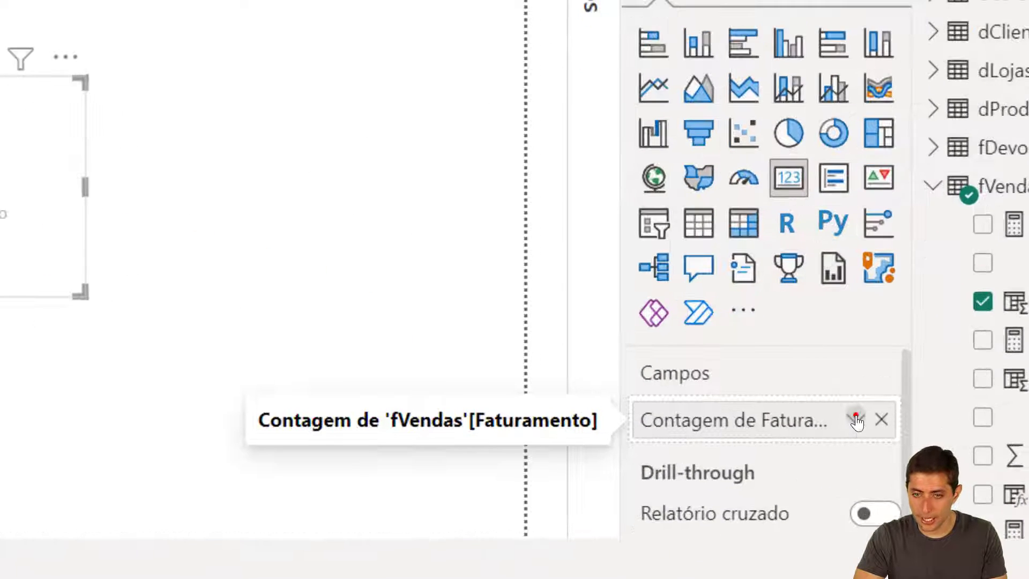
pyautogui.click(855, 417)
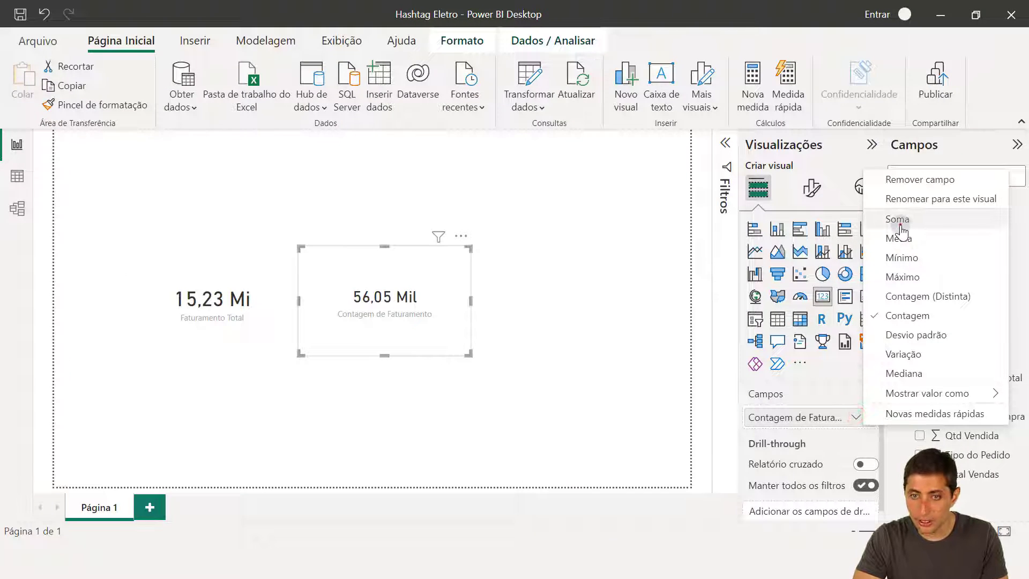
pyautogui.click(899, 225)
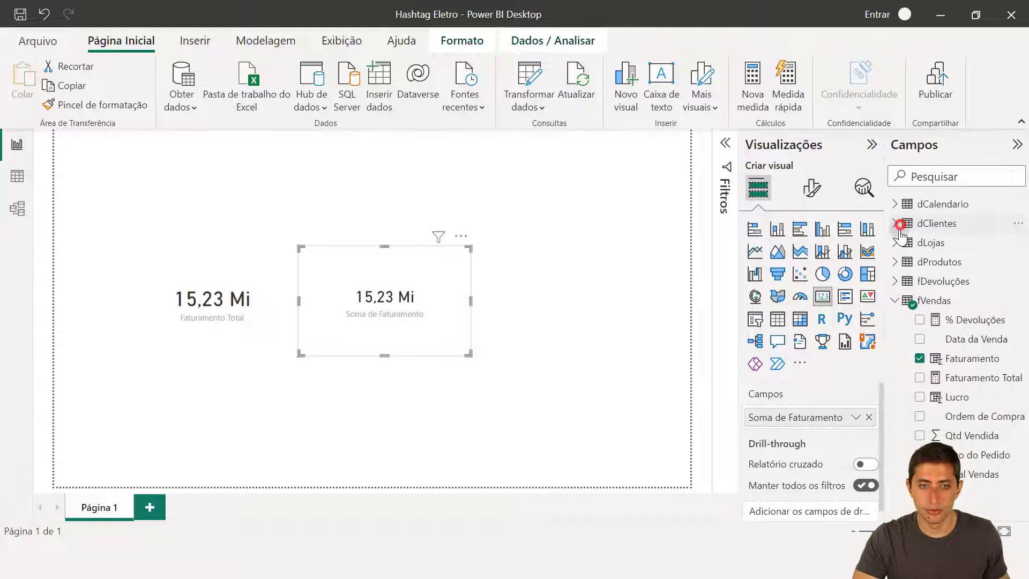
# - Slightly increase the callout value font size of the Soma de Faturamento card
pyautogui.click(812, 188)
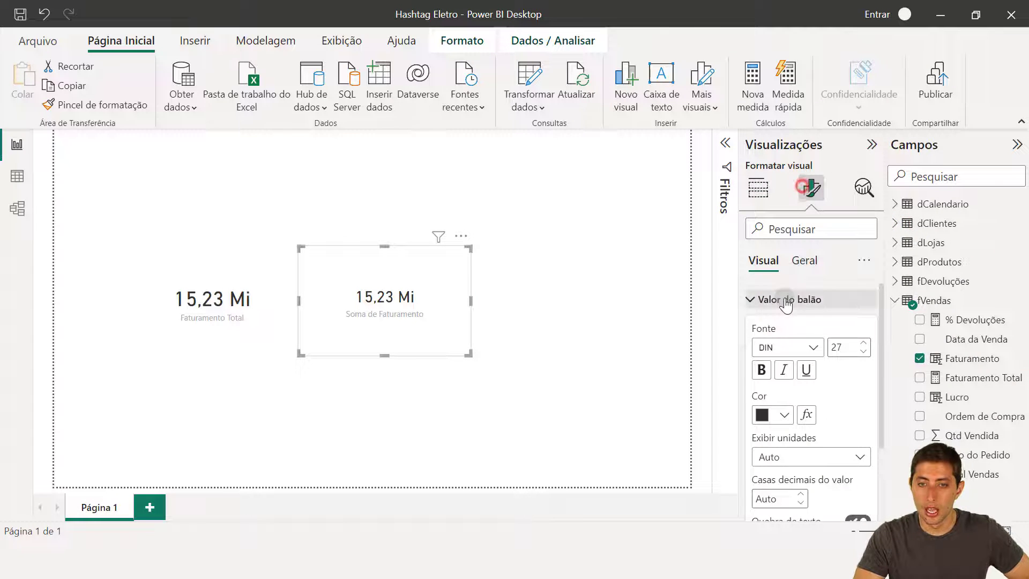
pyautogui.click(861, 346)
pyautogui.click(861, 346)
pyautogui.click(651, 310)
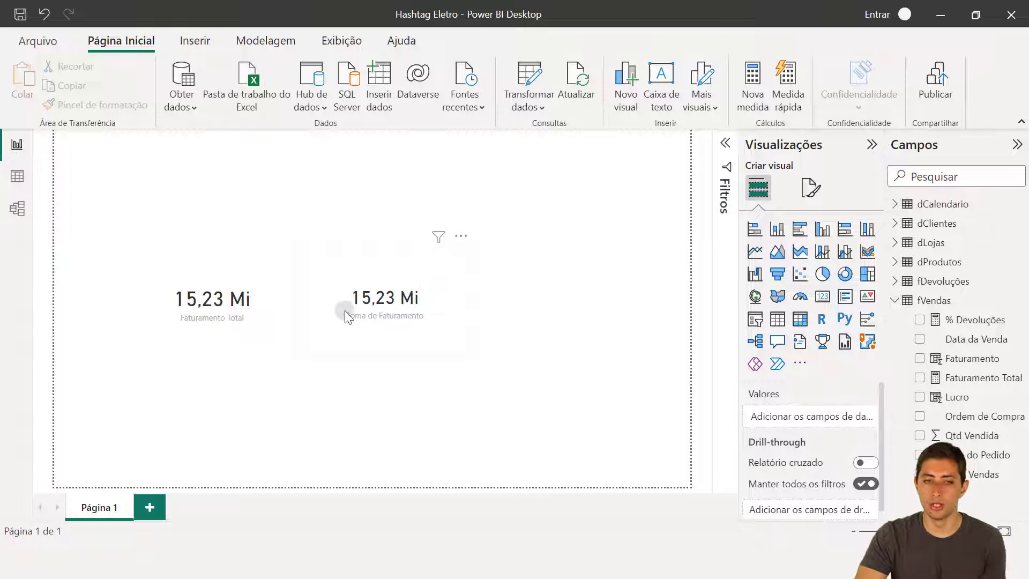
# - Compare the fields behind the two cards and inspect the formula of the Faturamento Total measure
pyautogui.click(228, 324)
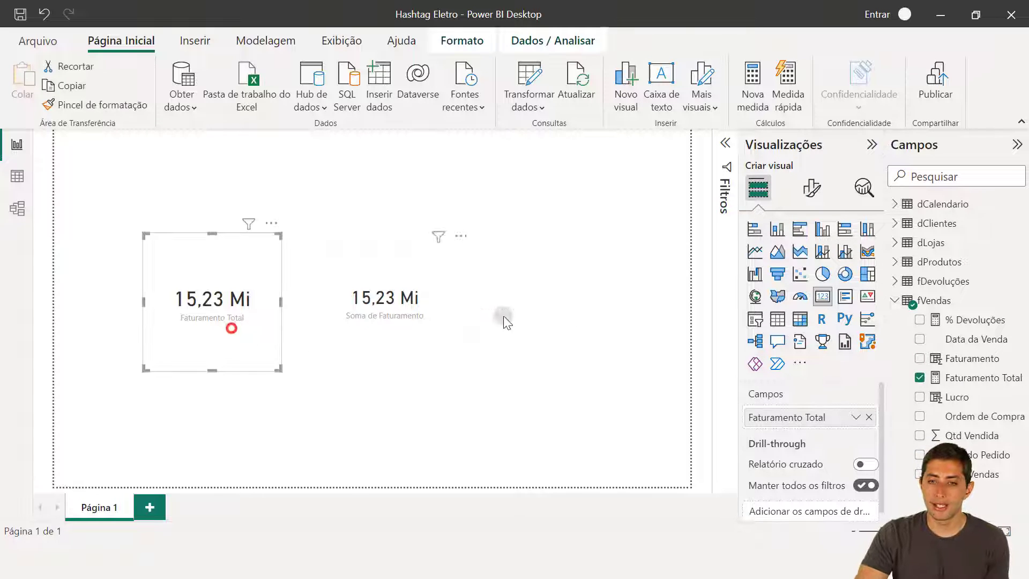
pyautogui.click(972, 378)
pyautogui.scroll(3, 391, 140)
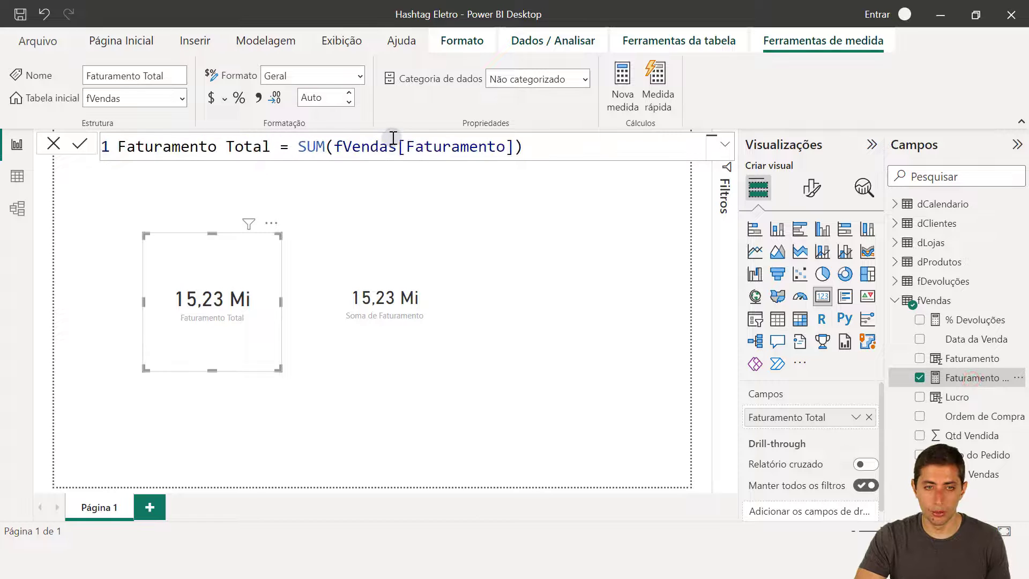
pyautogui.click(381, 313)
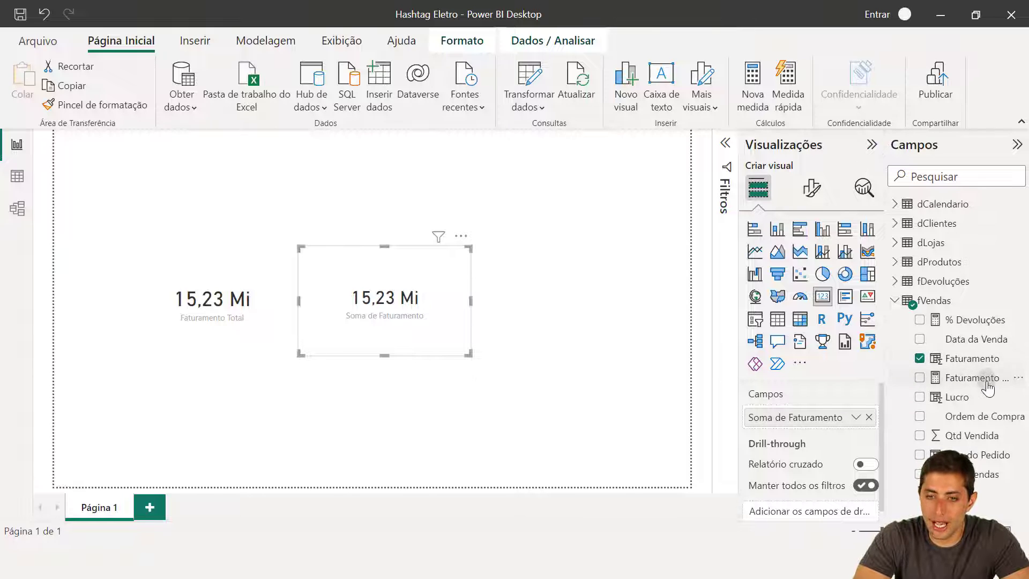
pyautogui.moveTo(988, 389); pyautogui.dragTo(484, 284)
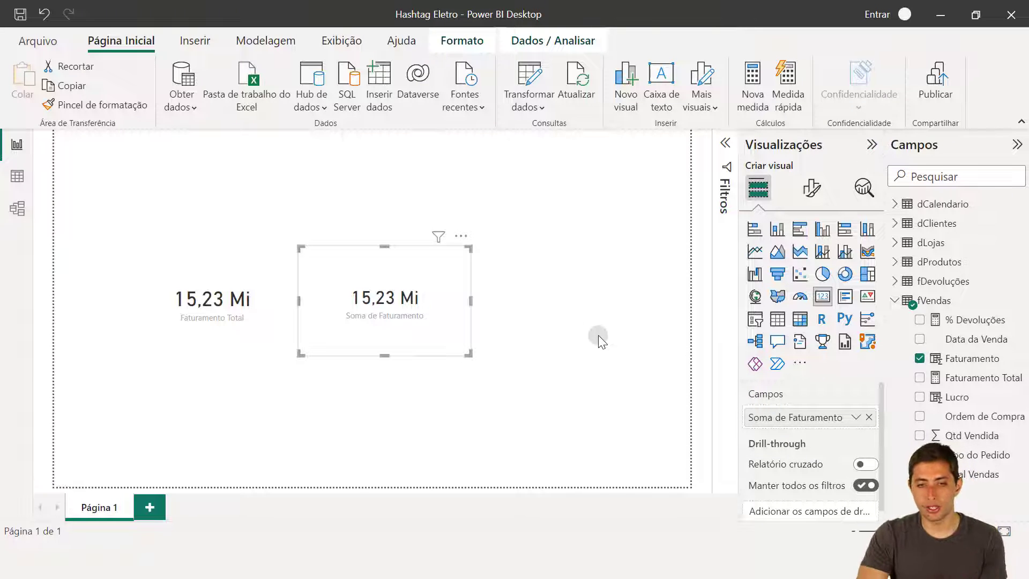
pyautogui.click(209, 265)
pyautogui.click(327, 292)
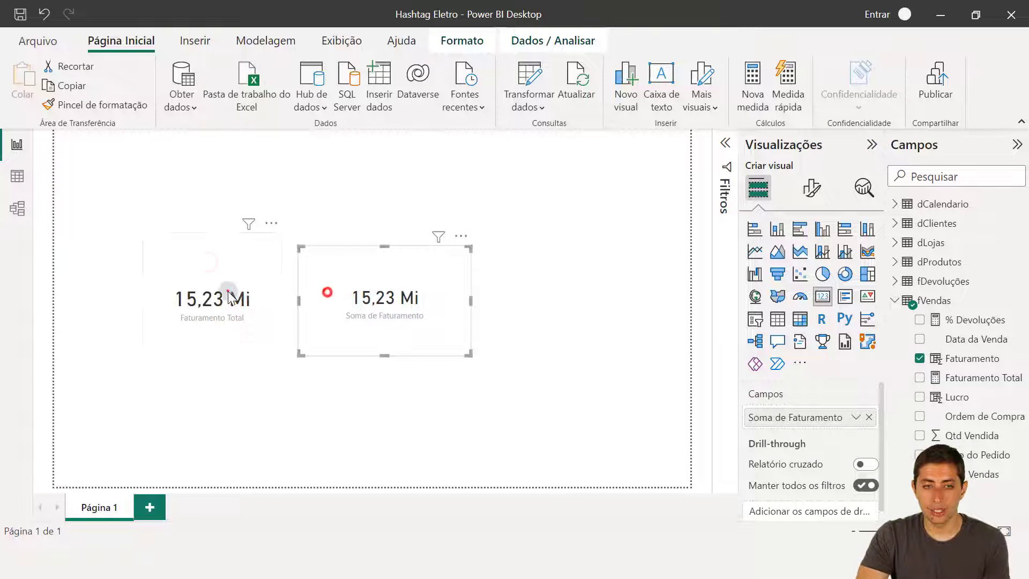
pyautogui.click(228, 291)
pyautogui.click(371, 311)
pyautogui.click(256, 312)
pyautogui.click(348, 309)
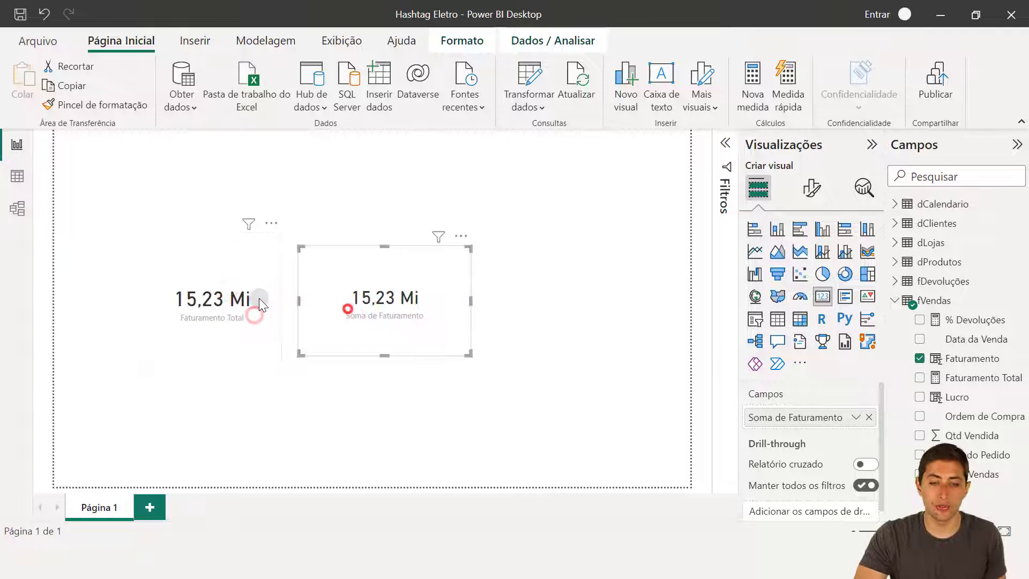
pyautogui.click(259, 297)
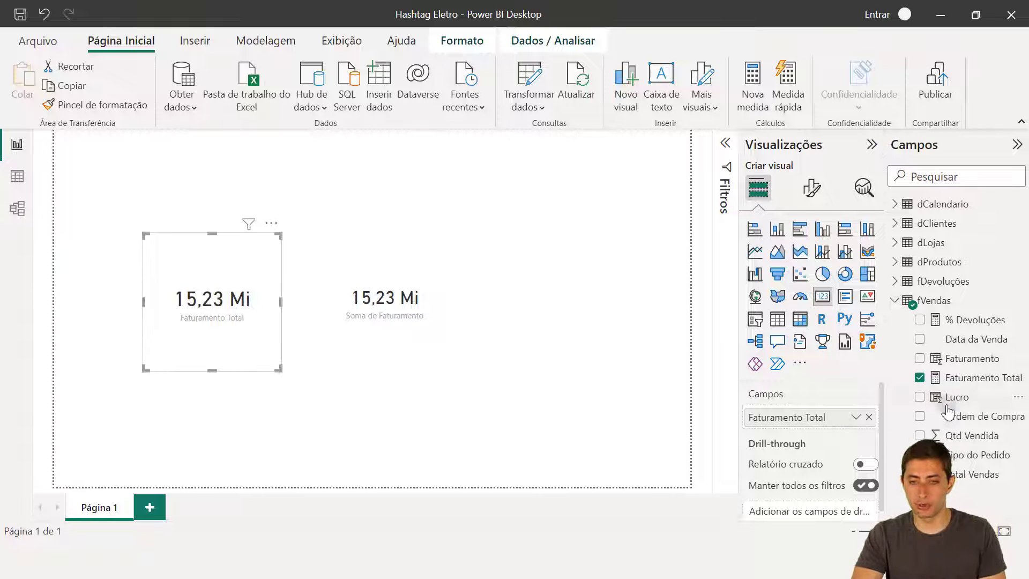
pyautogui.click(987, 384)
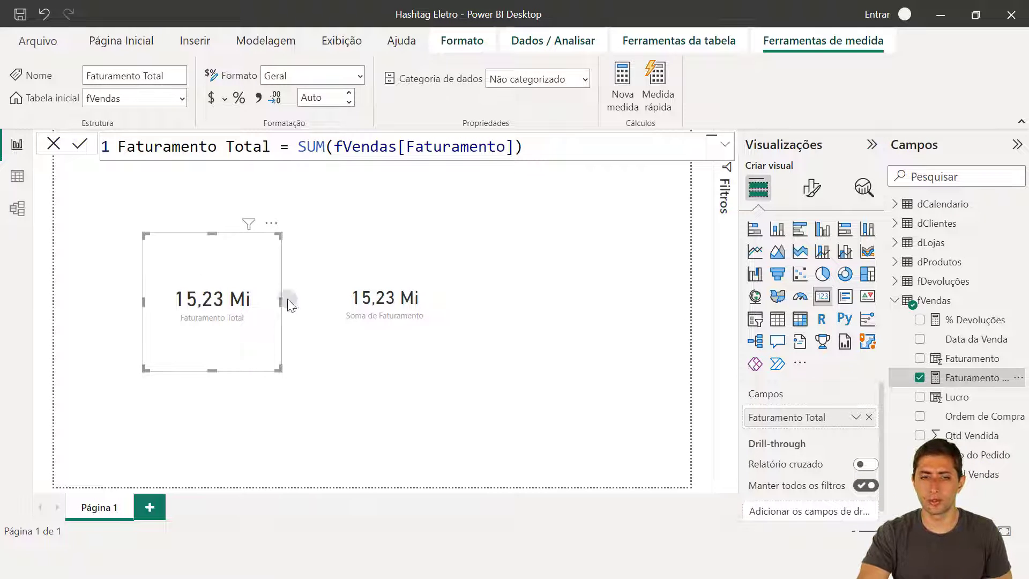
pyautogui.click(350, 311)
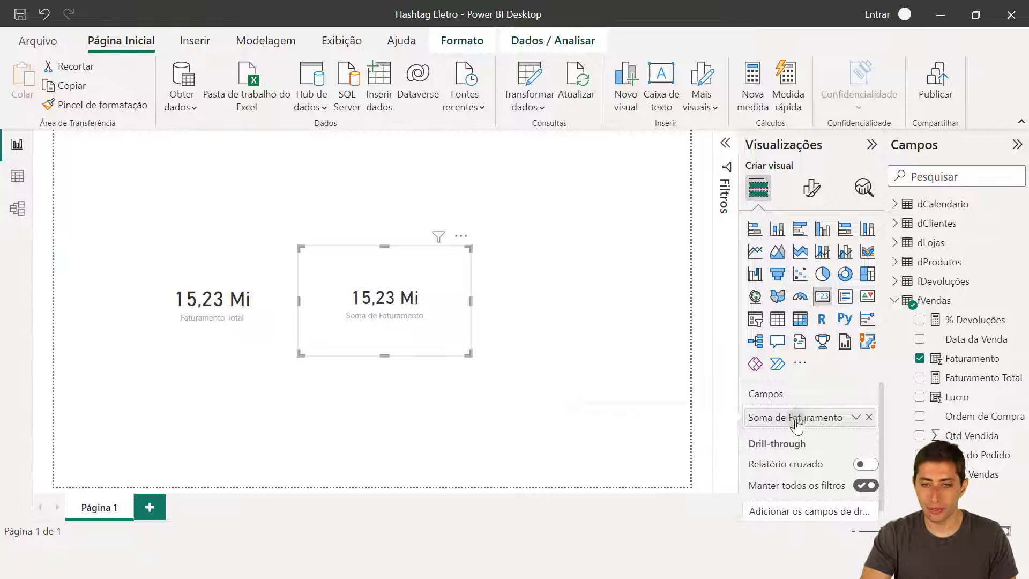
# - Examine how the Soma de Faturamento card uses the Faturamento column while the other card uses the Faturamento Total measure
pyautogui.hotkey('ctrl', '1')
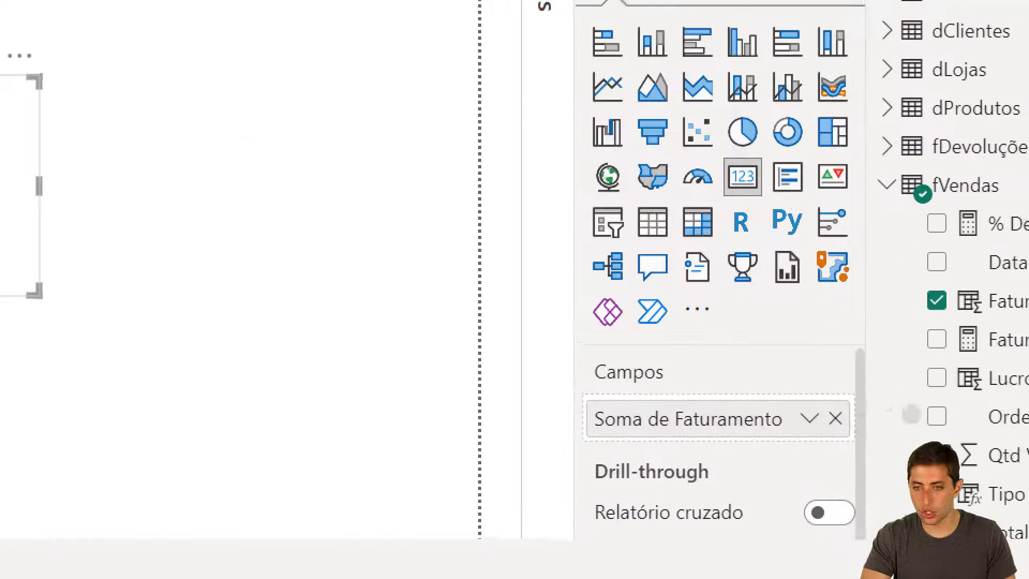
pyautogui.click(959, 395)
pyautogui.moveTo(904, 349); pyautogui.dragTo(998, 361)
pyautogui.moveTo(960, 323); pyautogui.dragTo(1012, 333)
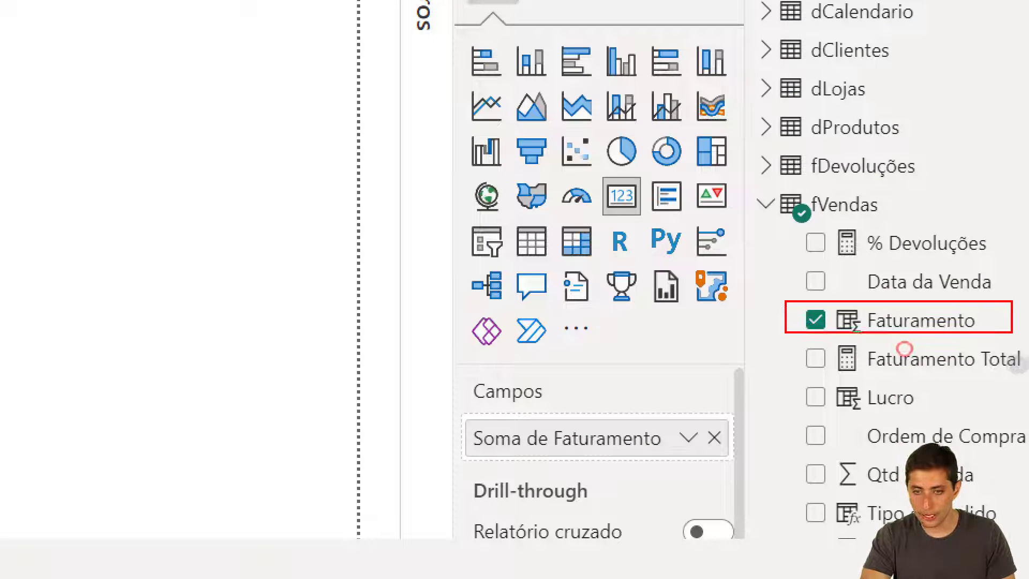
pyautogui.moveTo(448, 395)
pyautogui.mouseDown()
pyautogui.moveTo(757, 484)
pyautogui.moveTo(749, 463)
pyautogui.mouseUp()
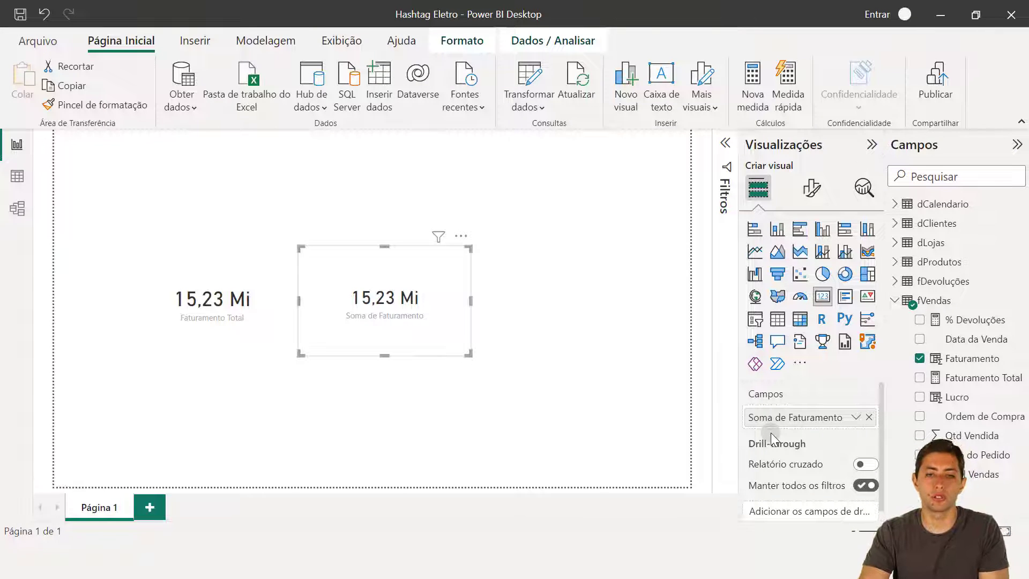
pyautogui.click(244, 302)
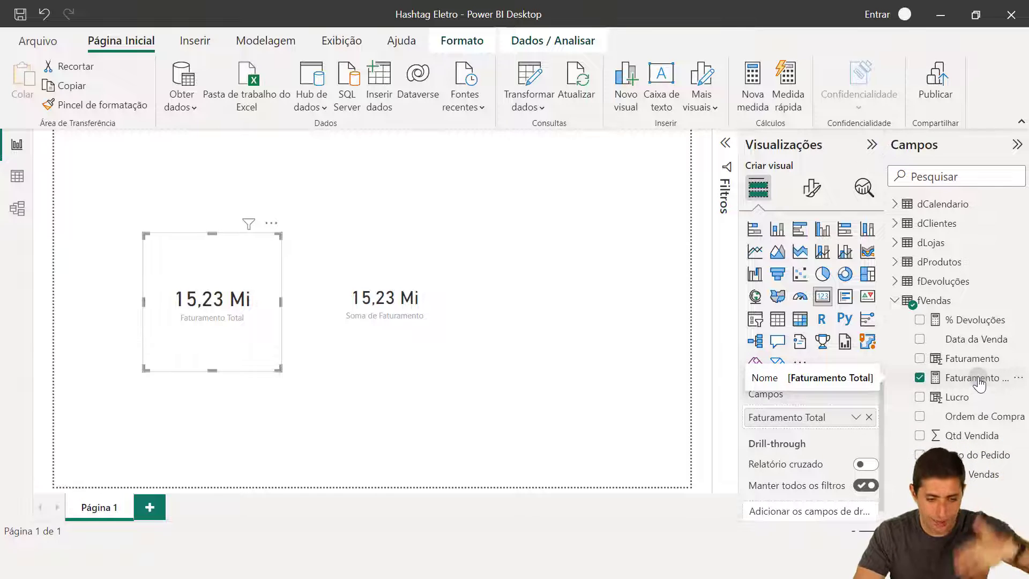
pyautogui.click(336, 295)
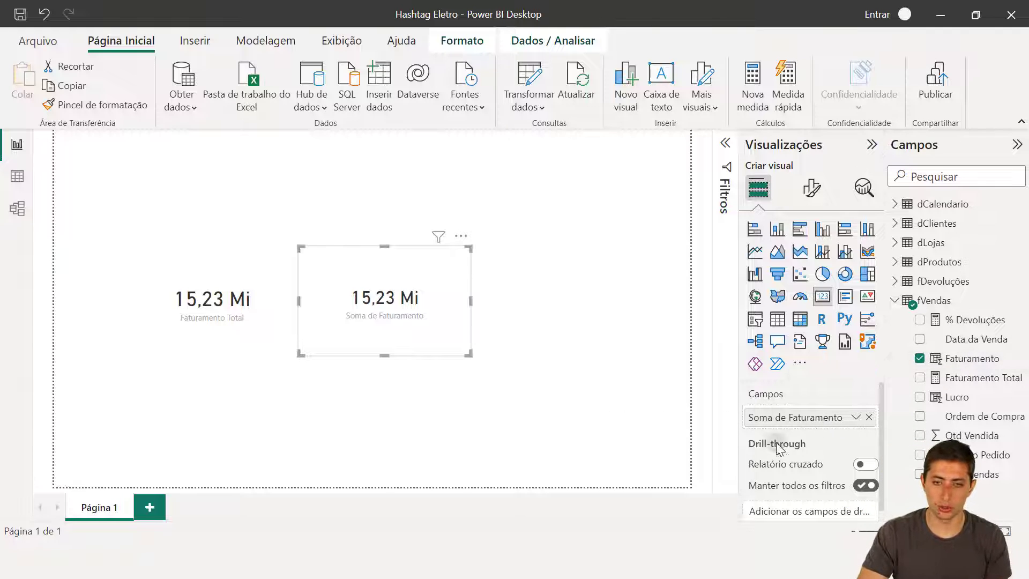
pyautogui.click(484, 303)
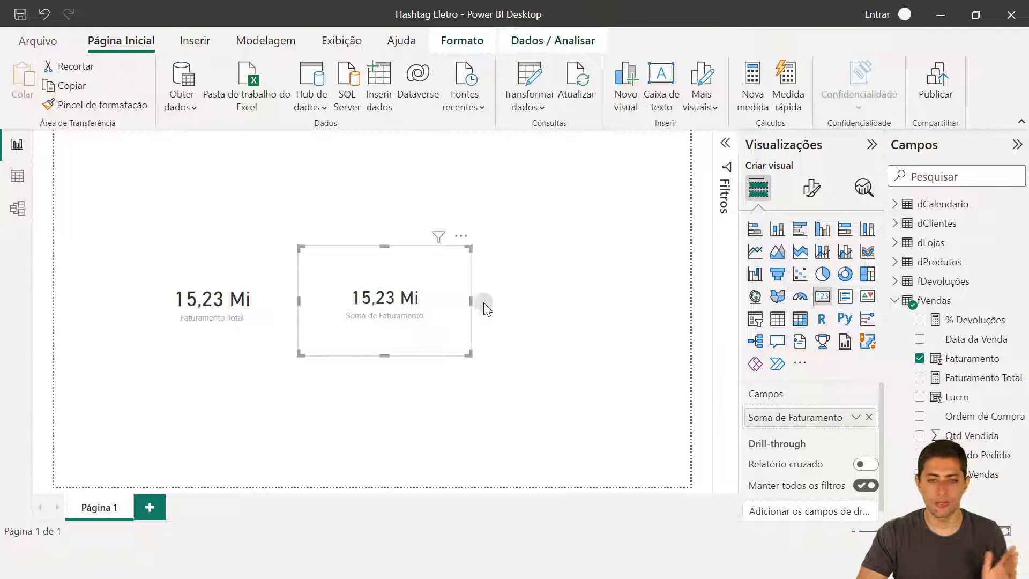
# - Try the Média aggregation for Faturamento in the second card and switch it back to Soma
pyautogui.click(856, 418)
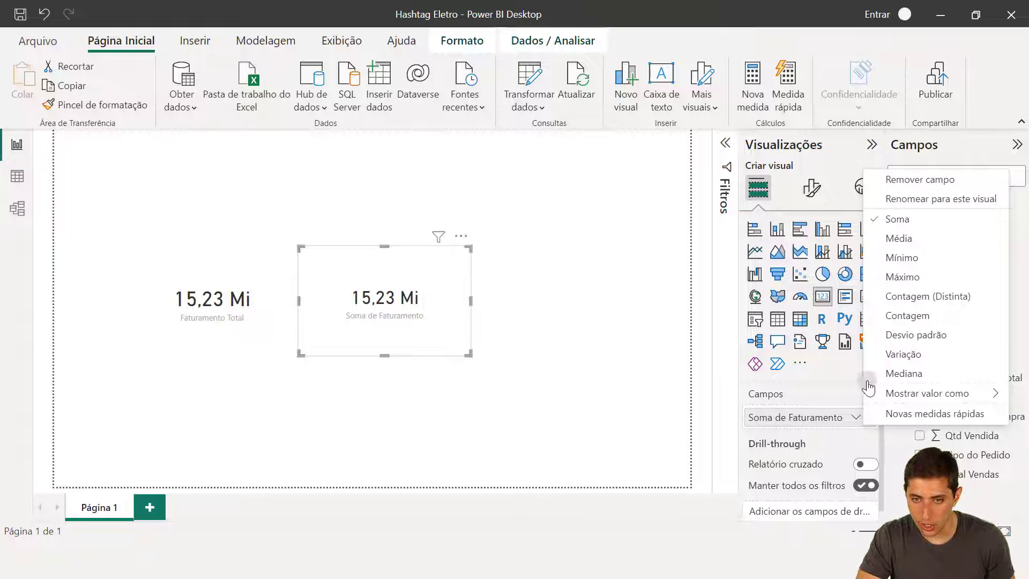
pyautogui.click(899, 238)
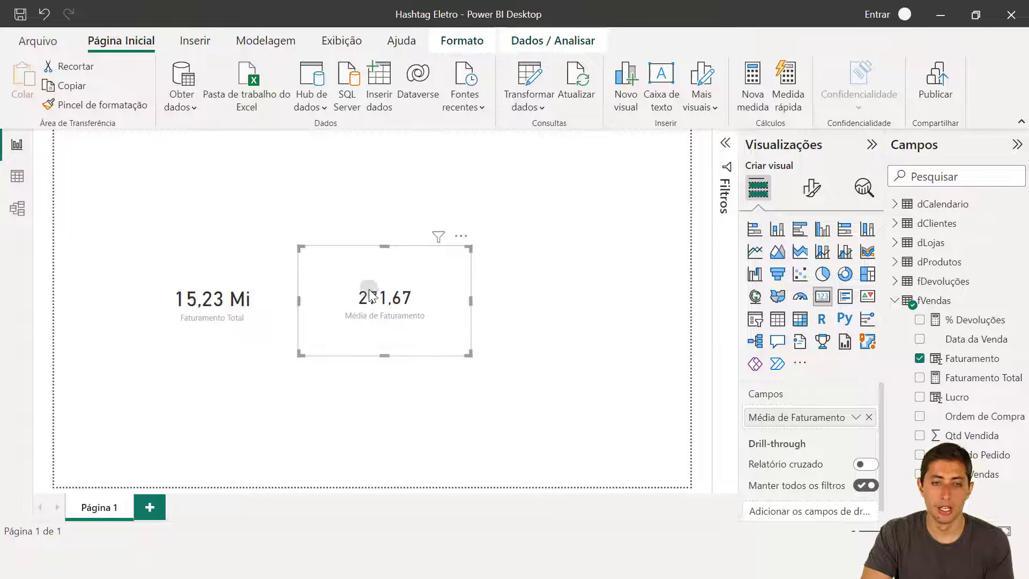
pyautogui.click(854, 418)
pyautogui.click(897, 219)
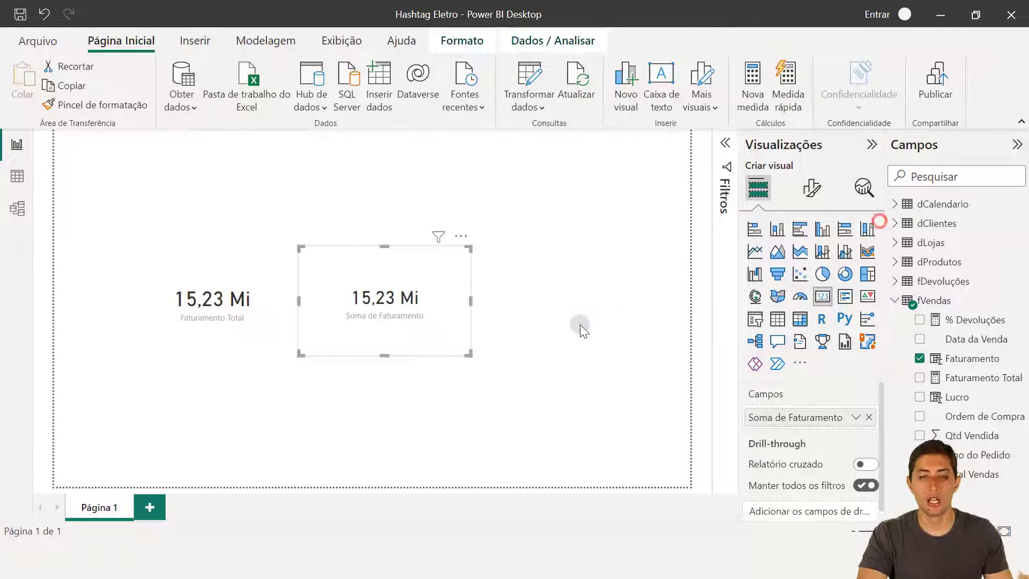
pyautogui.click(602, 299)
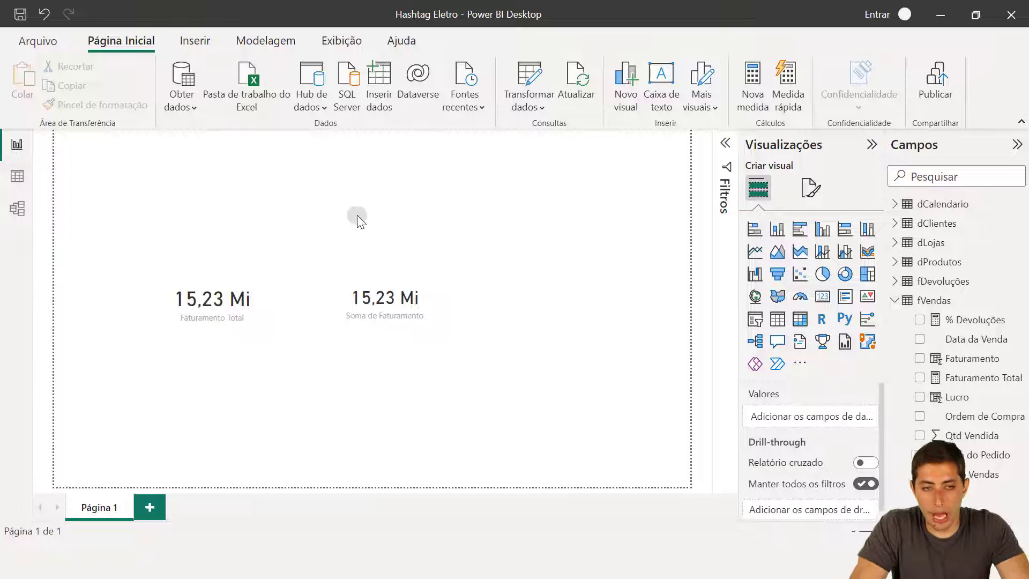
# - Show the fVendas table's data and inspect the formula of its Faturamento calculated column
pyautogui.click(13, 177)
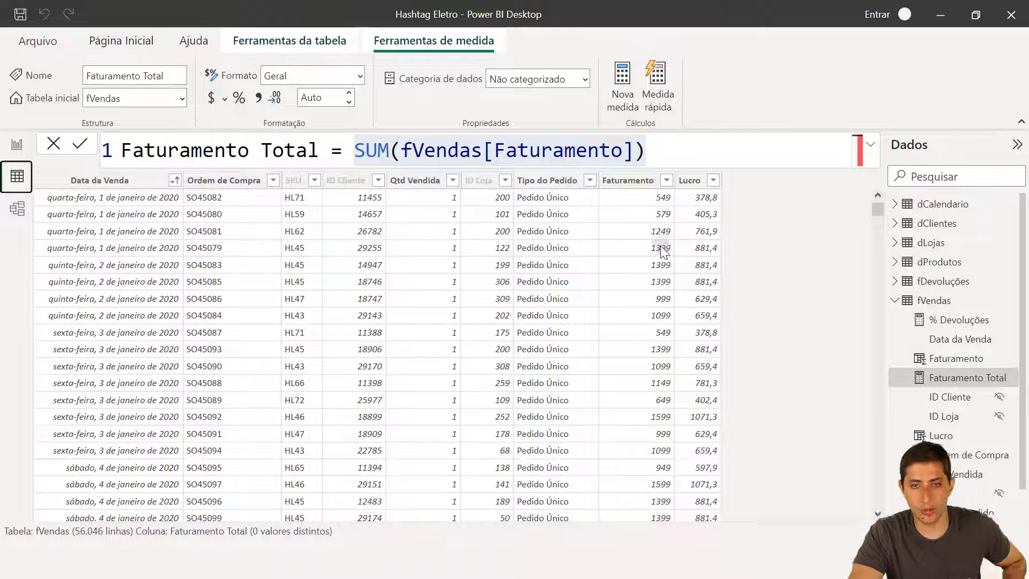
pyautogui.click(628, 180)
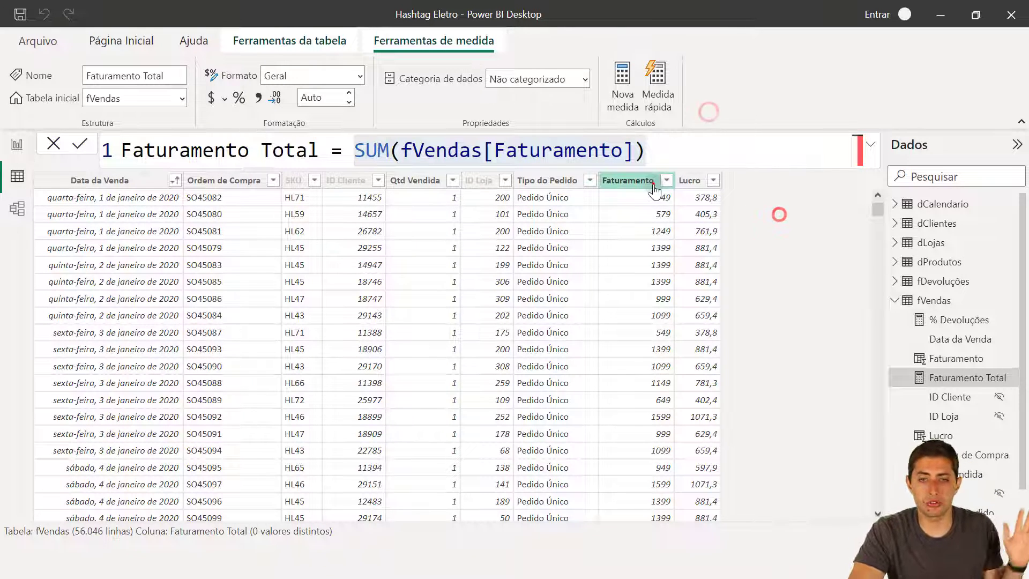
pyautogui.click(749, 235)
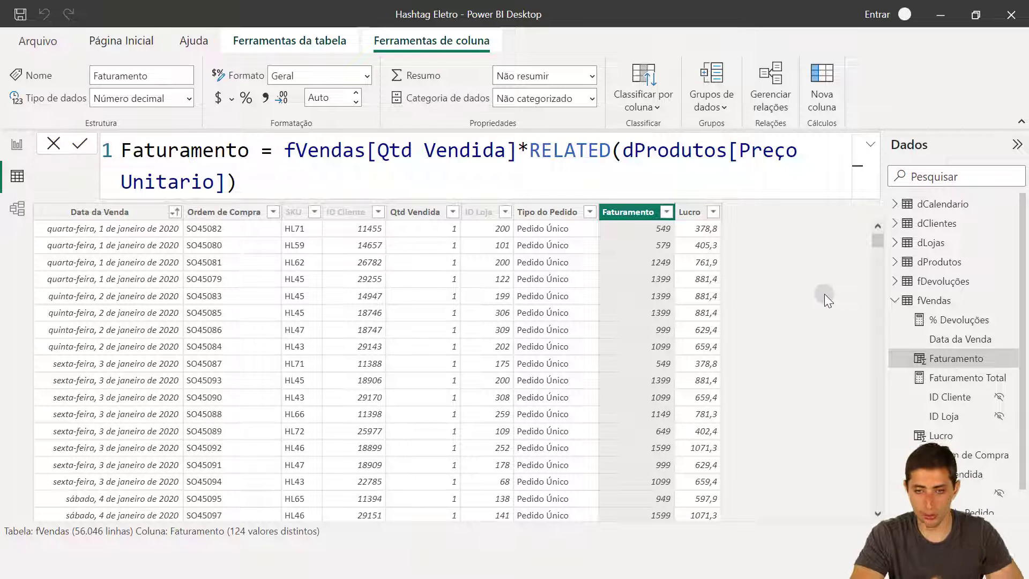
# - Examine the formula of the % Devoluções measure, including its name and its Total Devoluções and Total Vendas references
pyautogui.click(933, 322)
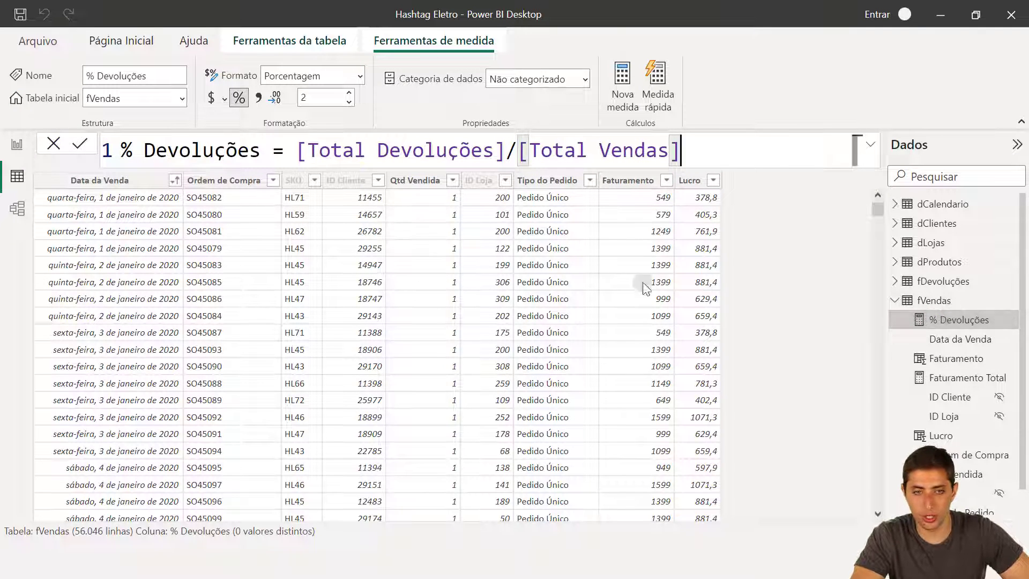
pyautogui.click(301, 152)
pyautogui.moveTo(301, 152); pyautogui.dragTo(506, 154)
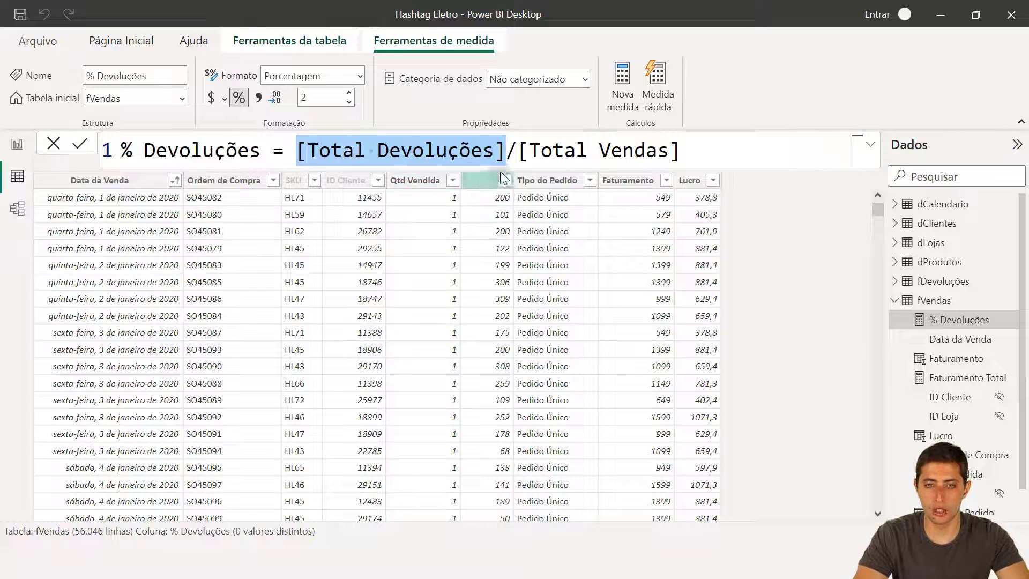
pyautogui.moveTo(496, 153); pyautogui.dragTo(513, 155)
pyautogui.hotkey('ctrl', 'z')
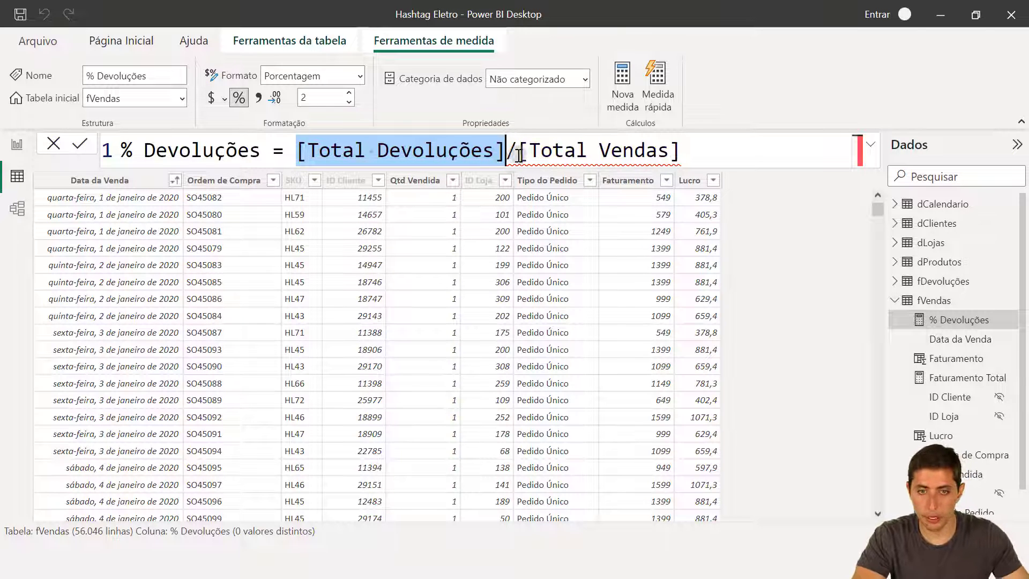
pyautogui.click(516, 151)
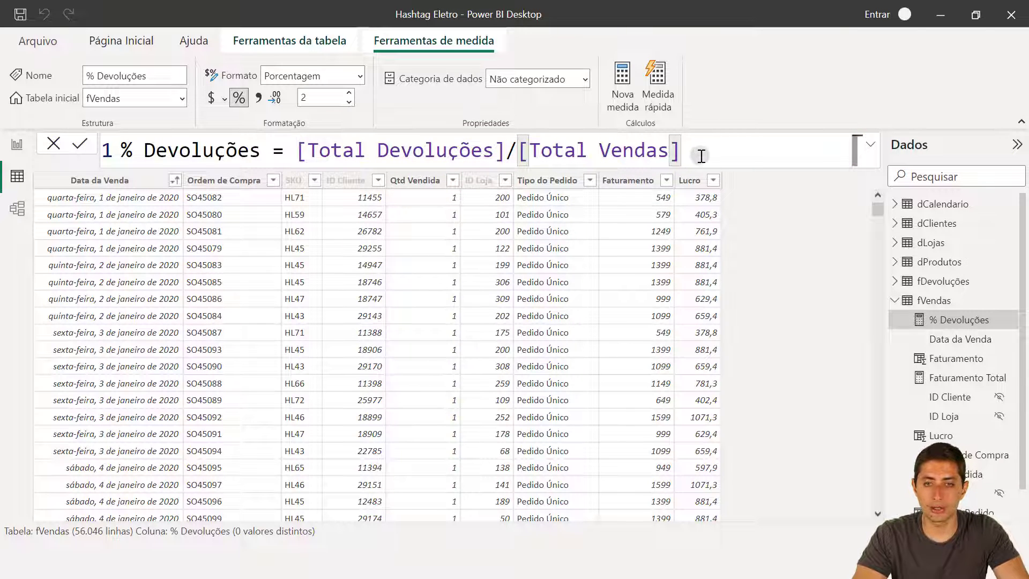
pyautogui.moveTo(266, 155); pyautogui.dragTo(117, 158)
pyautogui.click(131, 151)
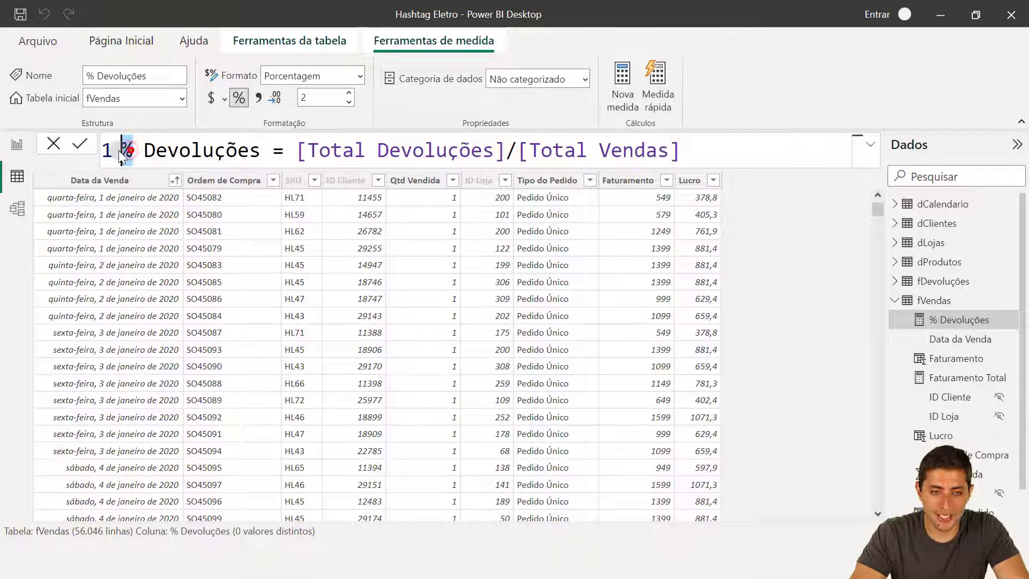
pyautogui.doubleClick(142, 150)
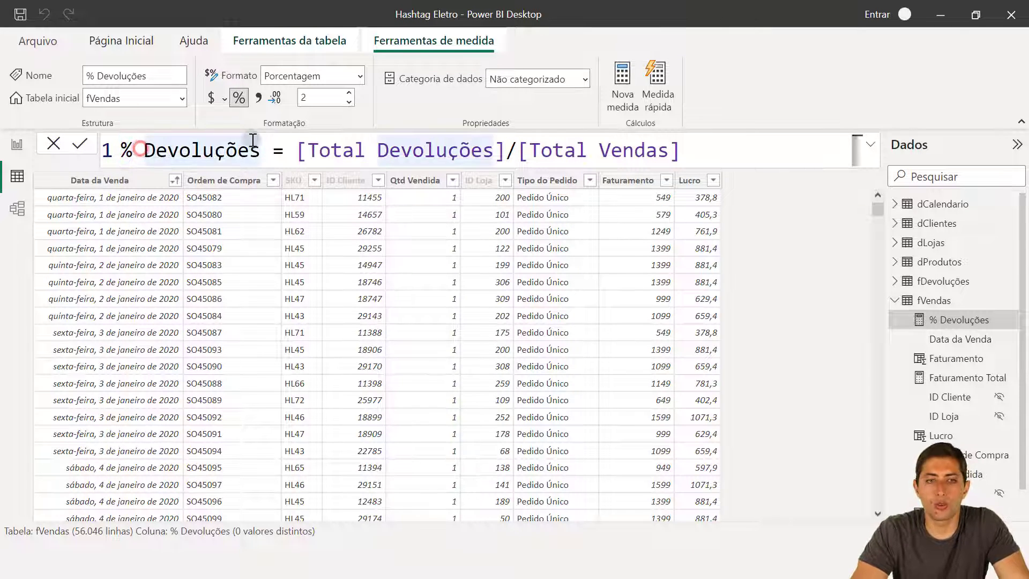
# - Compare the name and formula of the % Devoluções measure with those of the Faturamento calculated column
pyautogui.moveTo(252, 141); pyautogui.dragTo(121, 151)
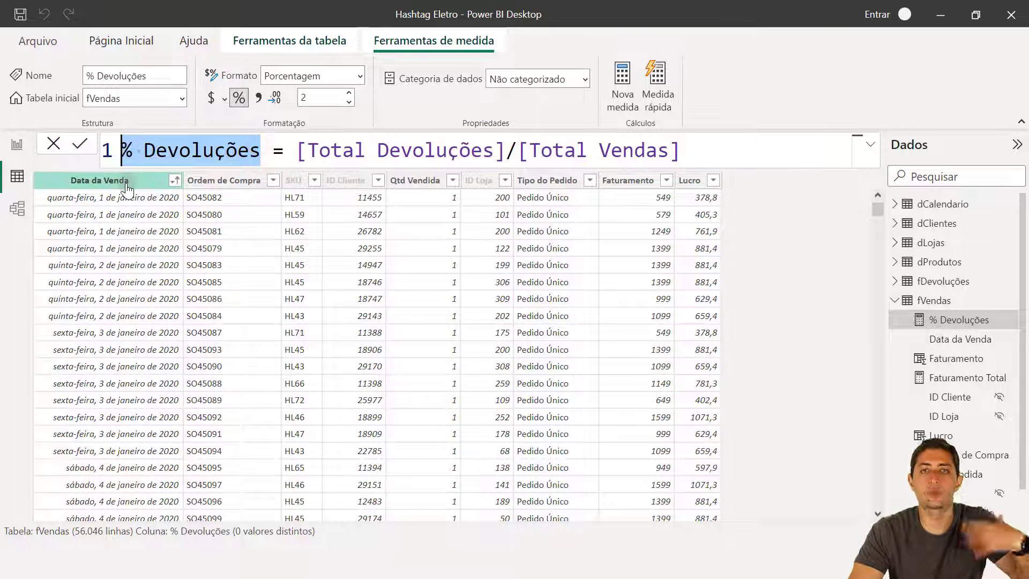
pyautogui.click(260, 153)
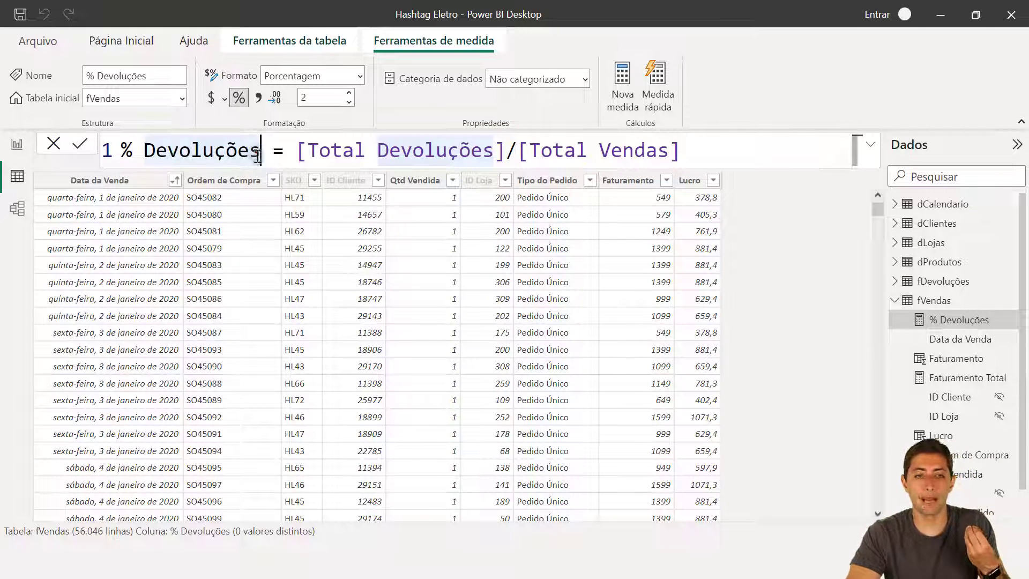
pyautogui.moveTo(260, 153); pyautogui.dragTo(93, 143)
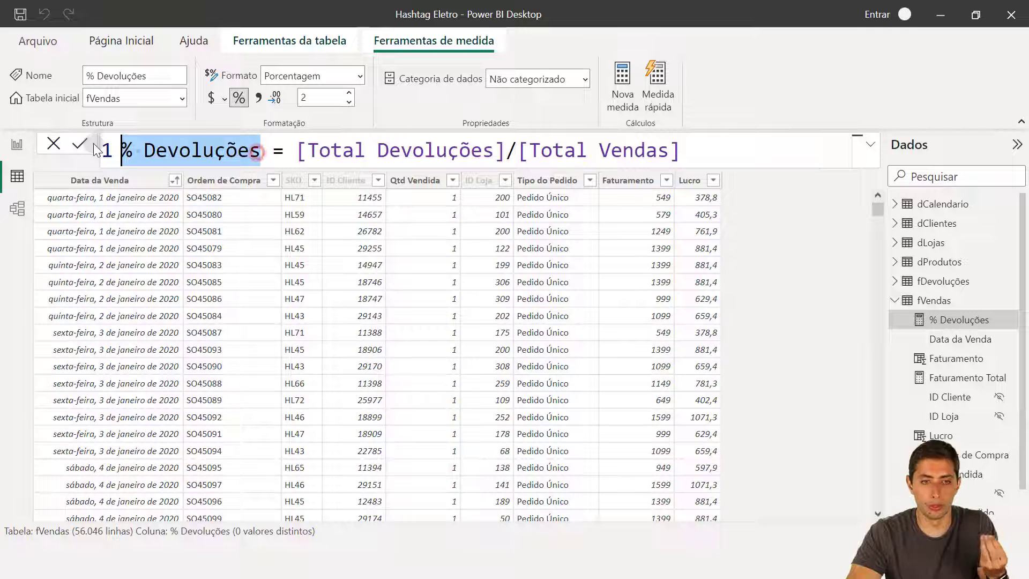
pyautogui.click(636, 180)
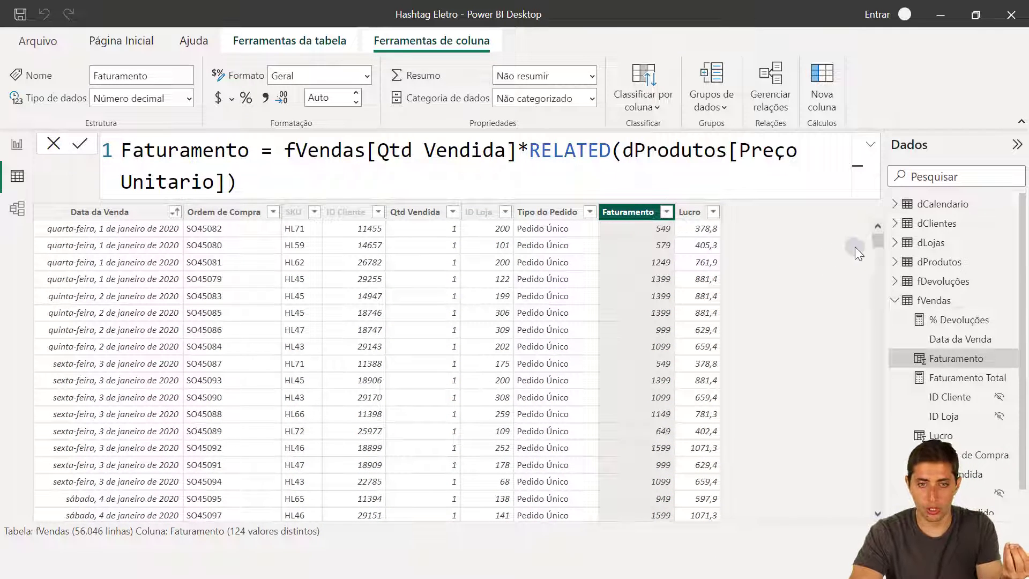
pyautogui.click(956, 320)
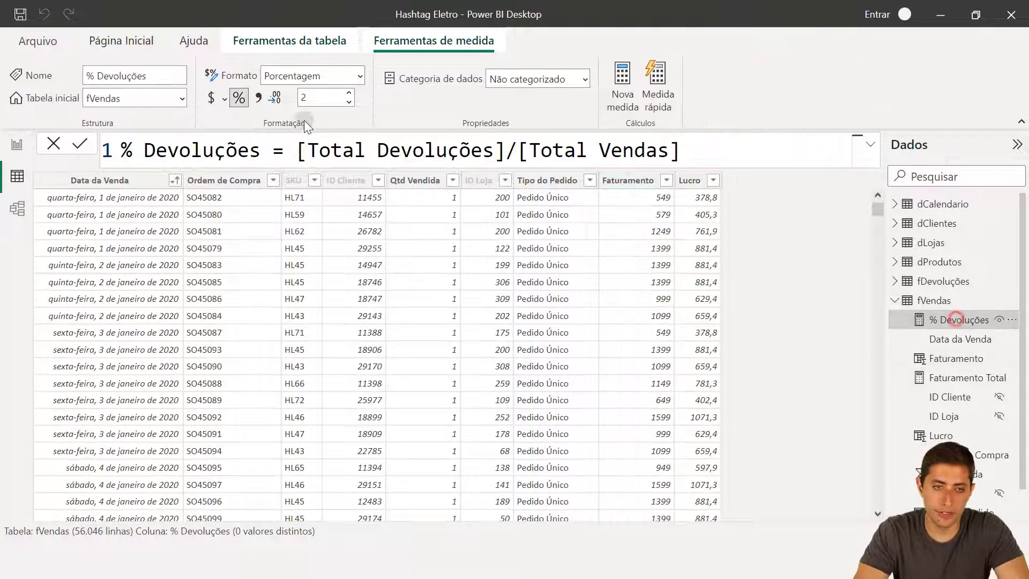
# - Trace the Total Devoluções reference in % Devoluções to its measure in fDevoluções and examine its SUM formula
pyautogui.moveTo(296, 149); pyautogui.dragTo(505, 153)
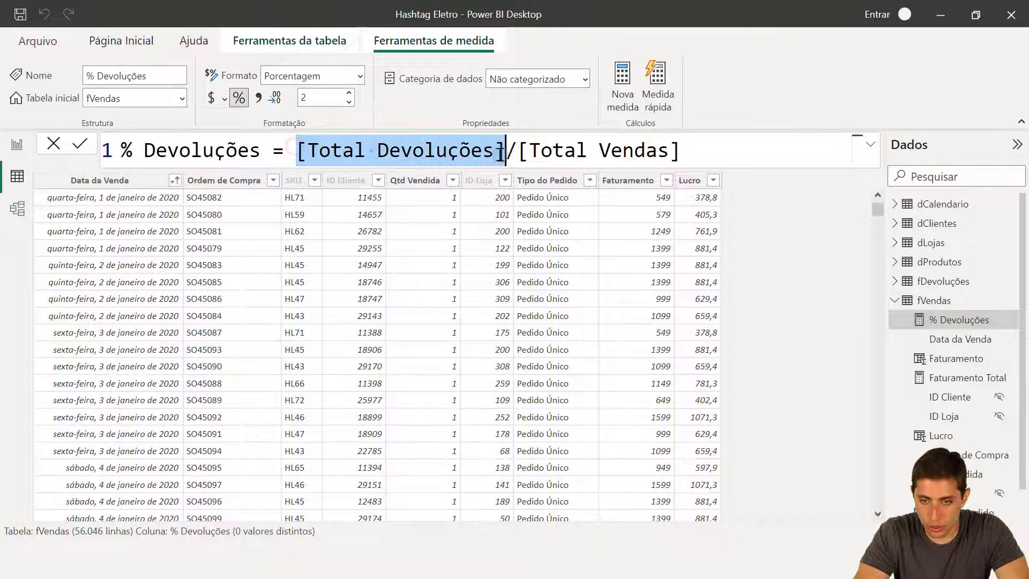
pyautogui.click(894, 281)
pyautogui.click(973, 396)
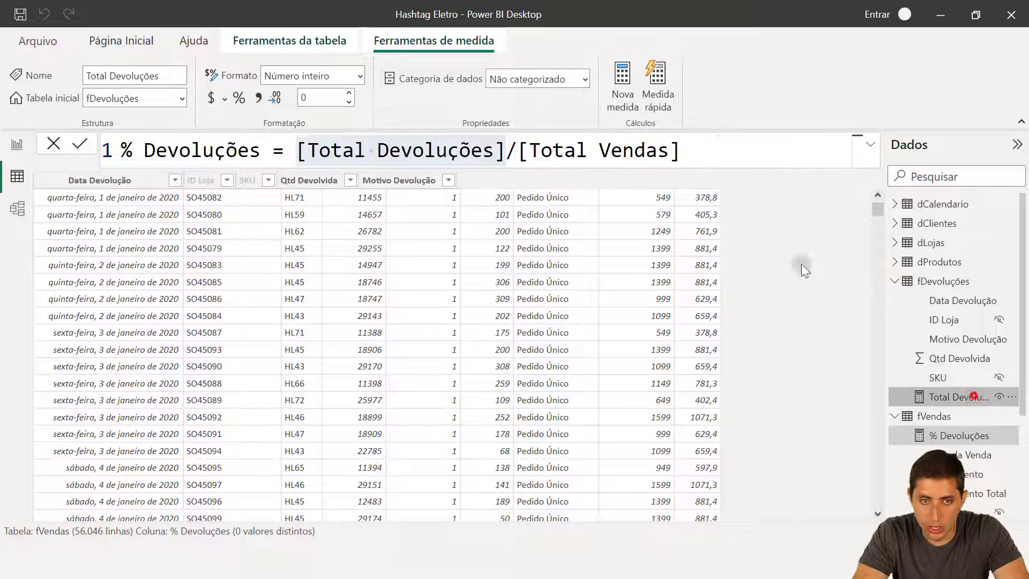
pyautogui.moveTo(343, 150); pyautogui.dragTo(693, 153)
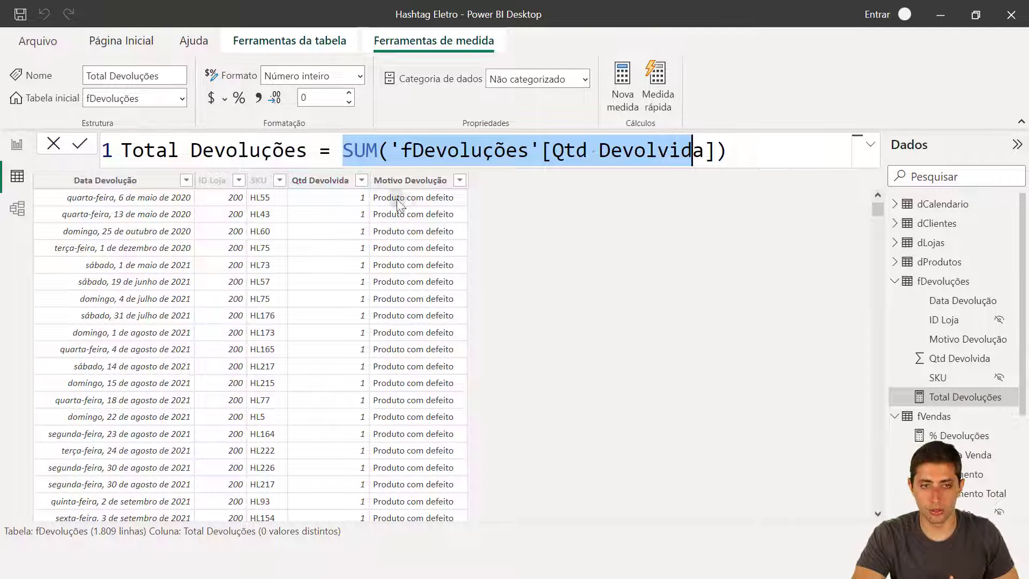
# - Examine the Total Vendas measure's SUM formula and its Qtd Vendida source column, and return to the % Devoluções formula
pyautogui.scroll(-3, 965, 429)
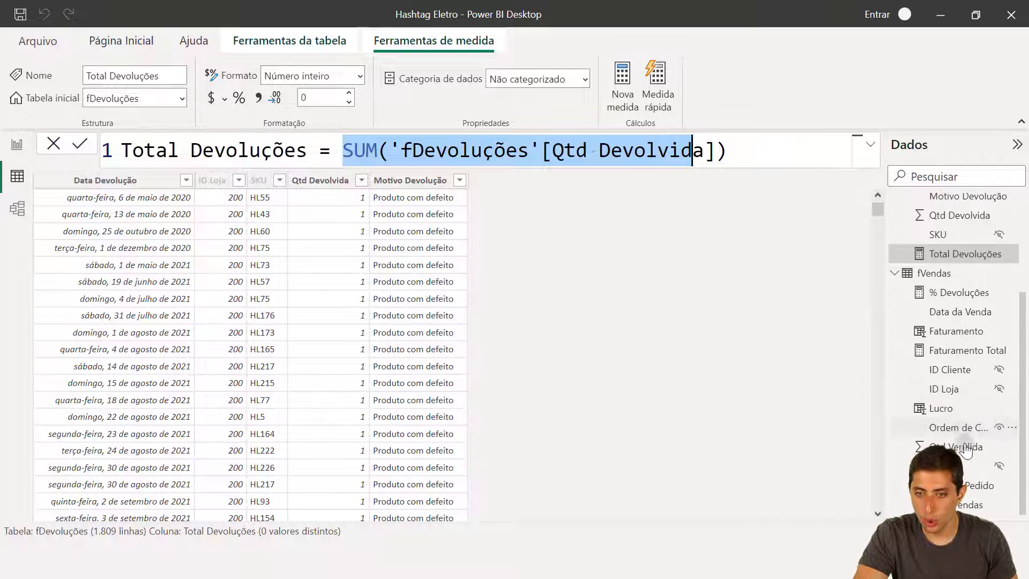
pyautogui.click(965, 507)
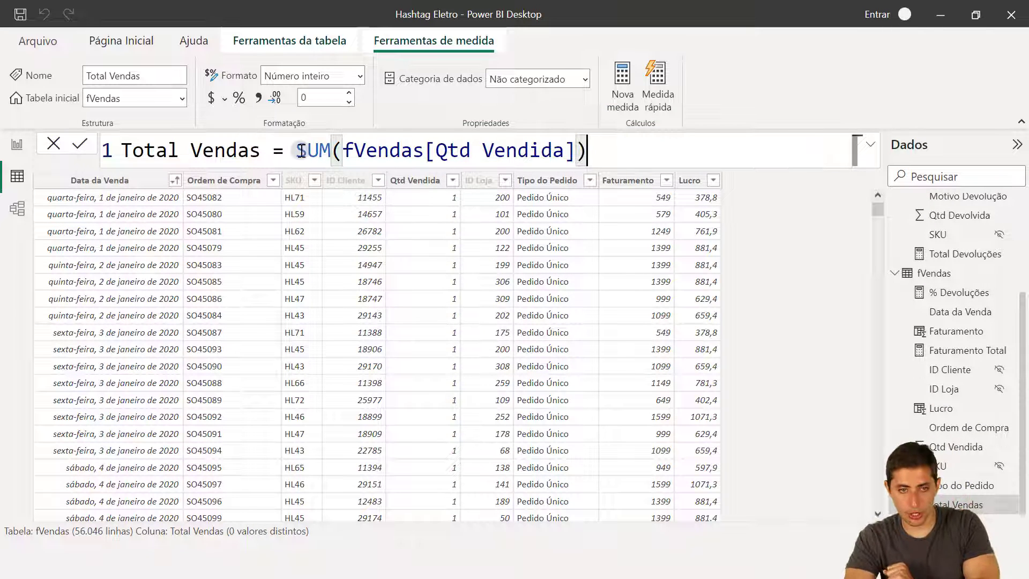
pyautogui.moveTo(299, 150); pyautogui.dragTo(531, 182)
pyautogui.hotkey('shift', 'Left')
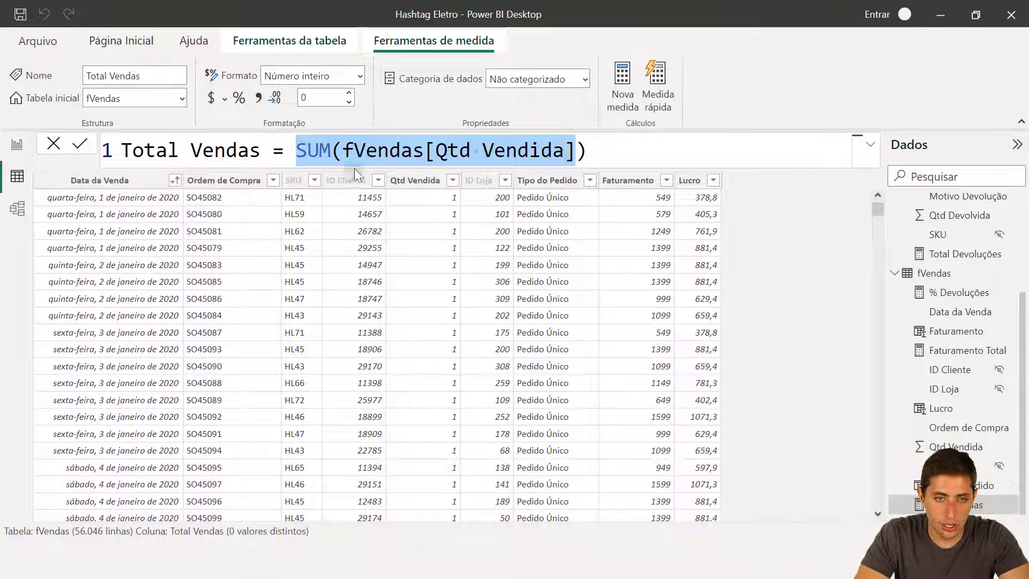
pyautogui.click(415, 185)
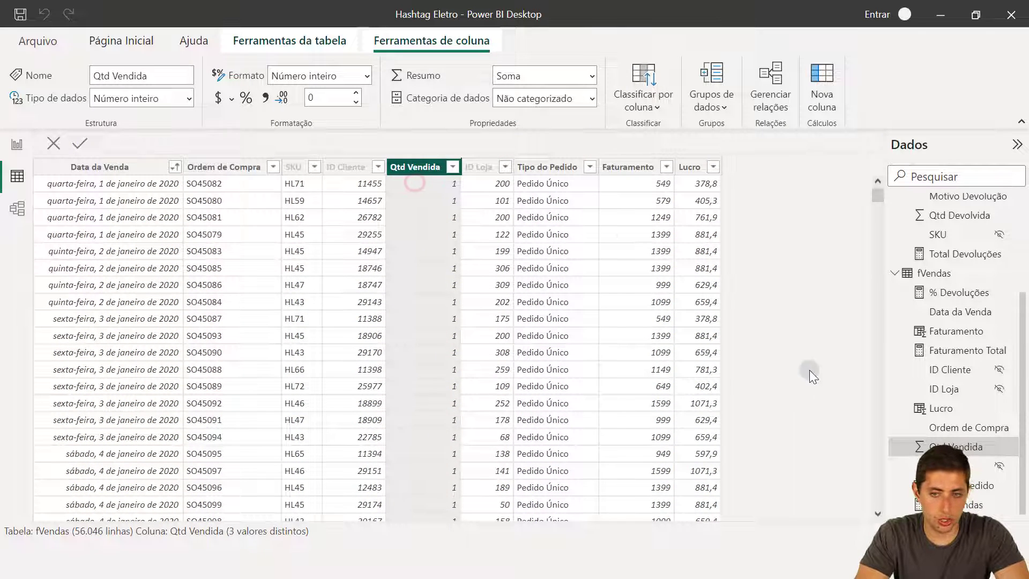
pyautogui.click(964, 293)
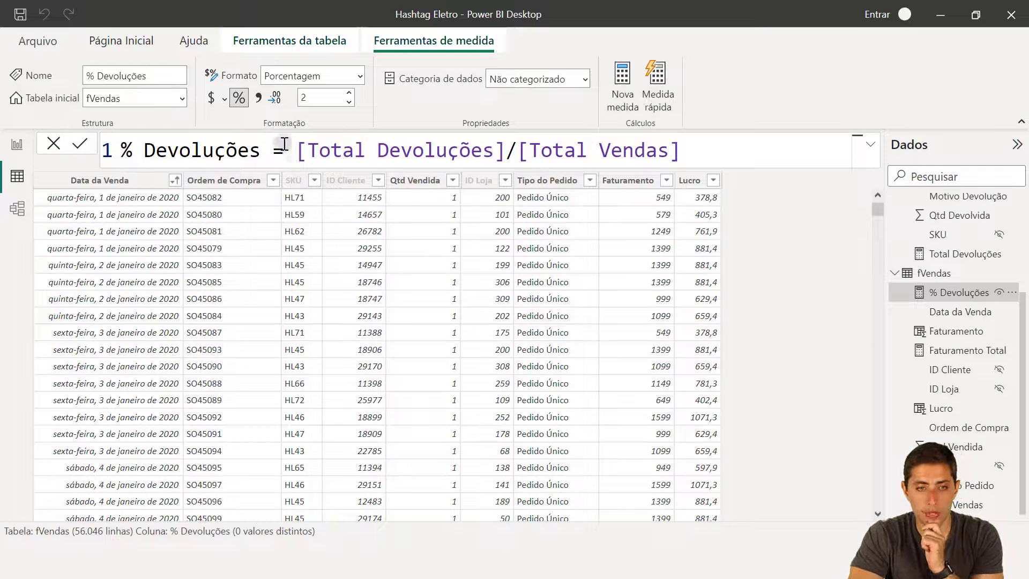
# - On the report page, replace Soma de Faturamento in the second card with the % Devoluções measure
pyautogui.click(21, 142)
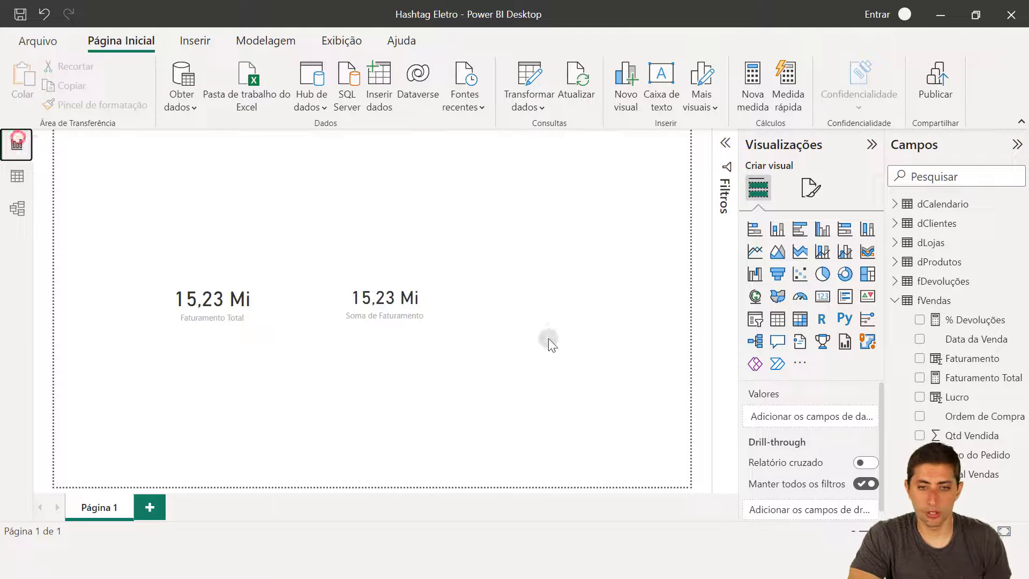
pyautogui.click(554, 329)
pyautogui.click(369, 290)
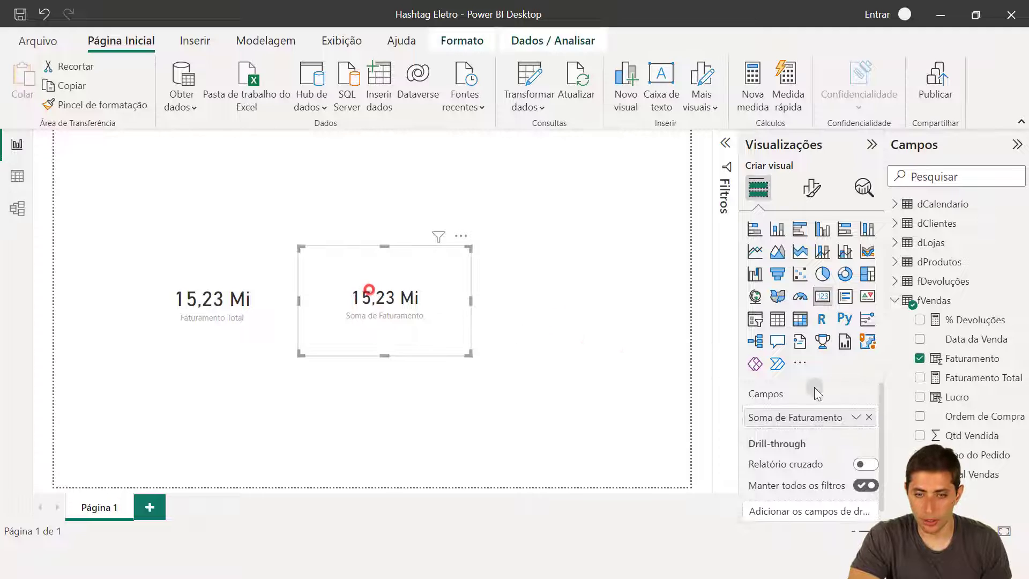
pyautogui.click(866, 416)
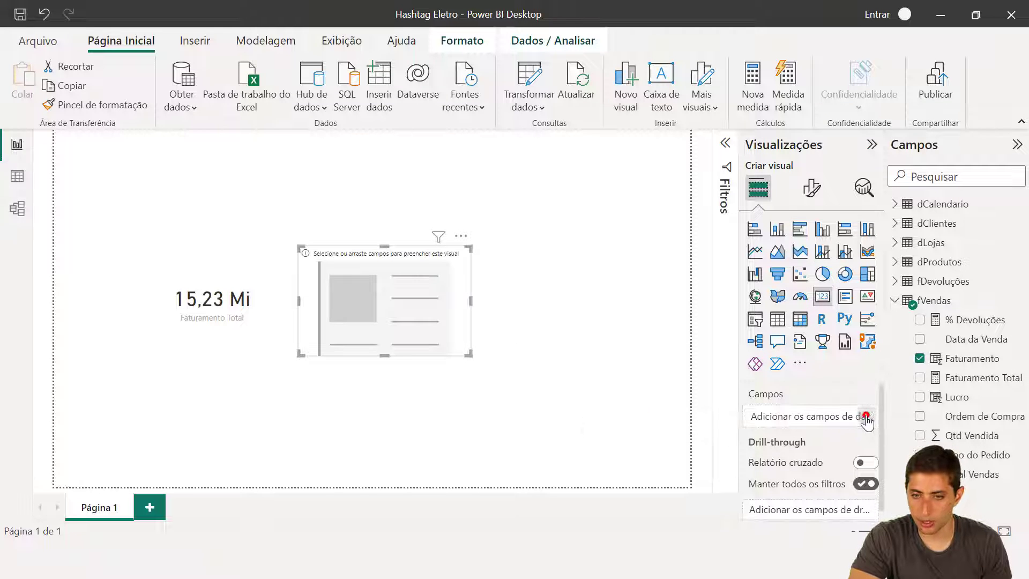
pyautogui.click(919, 320)
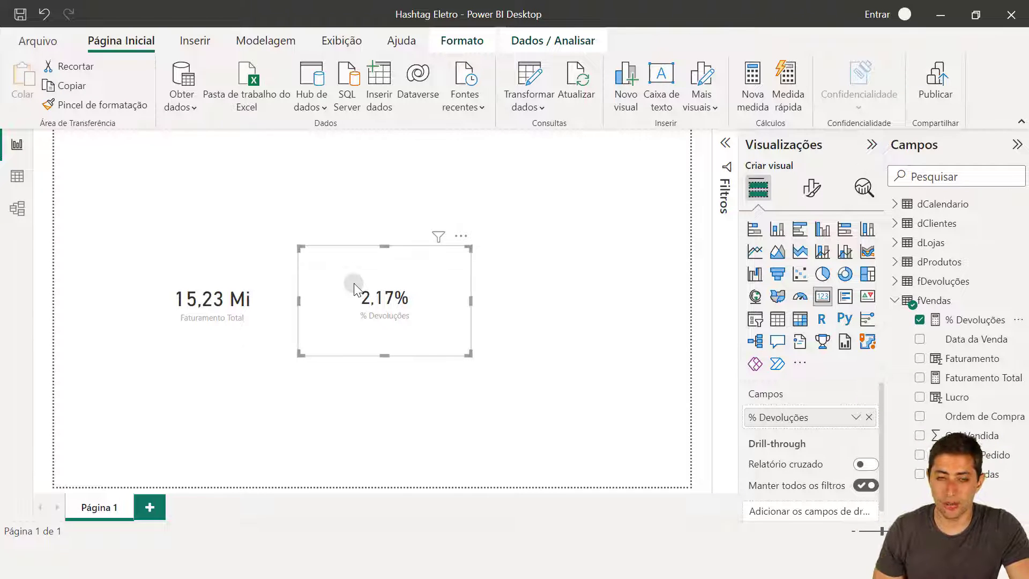
pyautogui.click(328, 219)
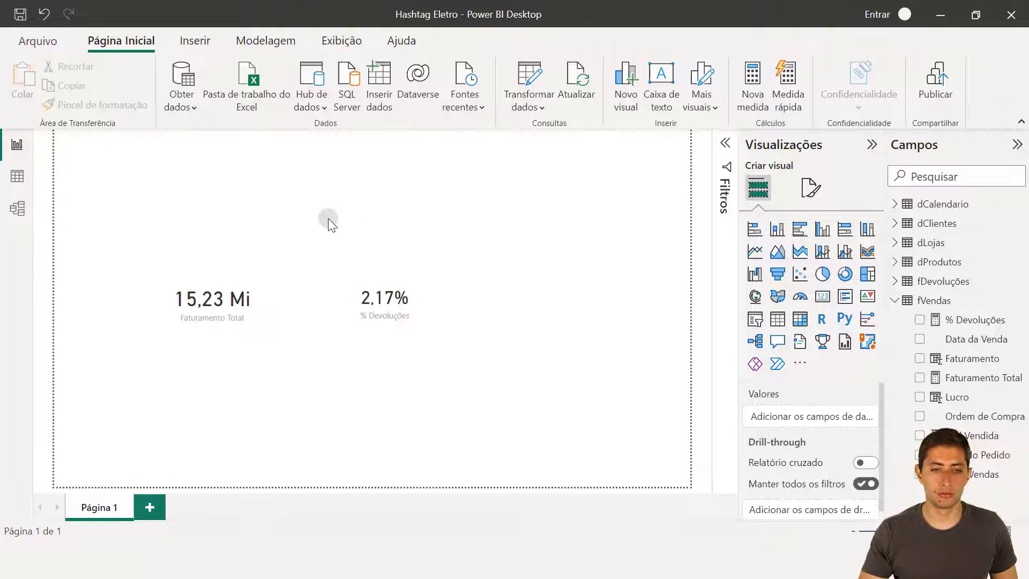
# - Delete the % Devoluções card from the report page, keeping the Faturamento Total card
pyautogui.click(224, 296)
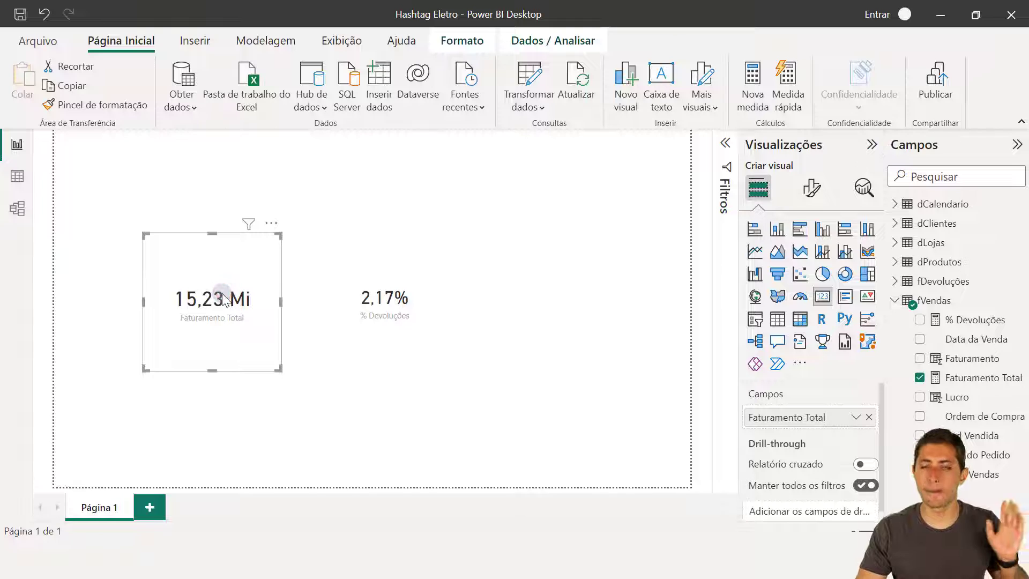
pyautogui.click(383, 320)
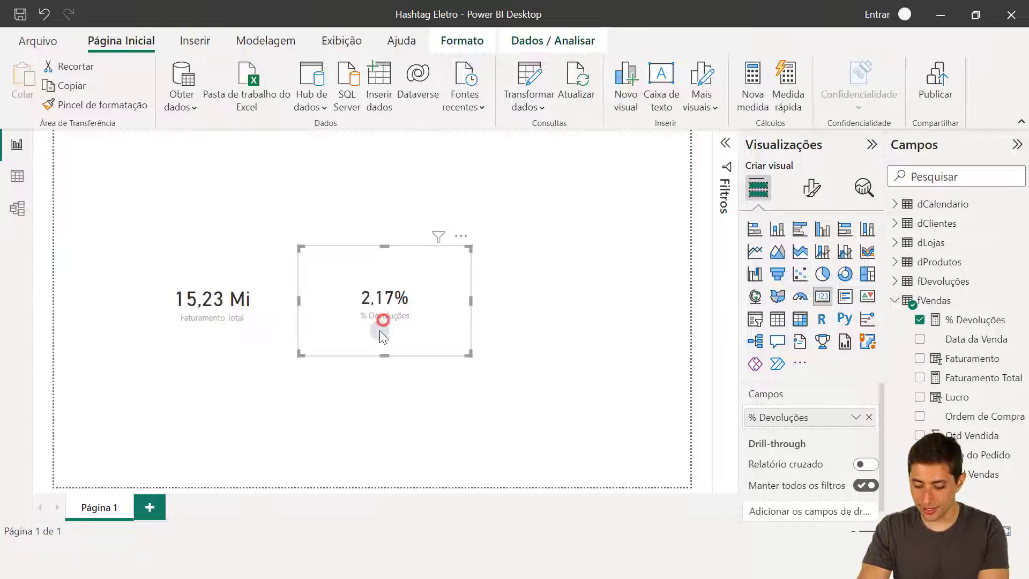
pyautogui.press('Delete')
# - In the fVendas table data, review the formulas of the Faturamento column and the Faturamento Total measure
pyautogui.click(8, 174)
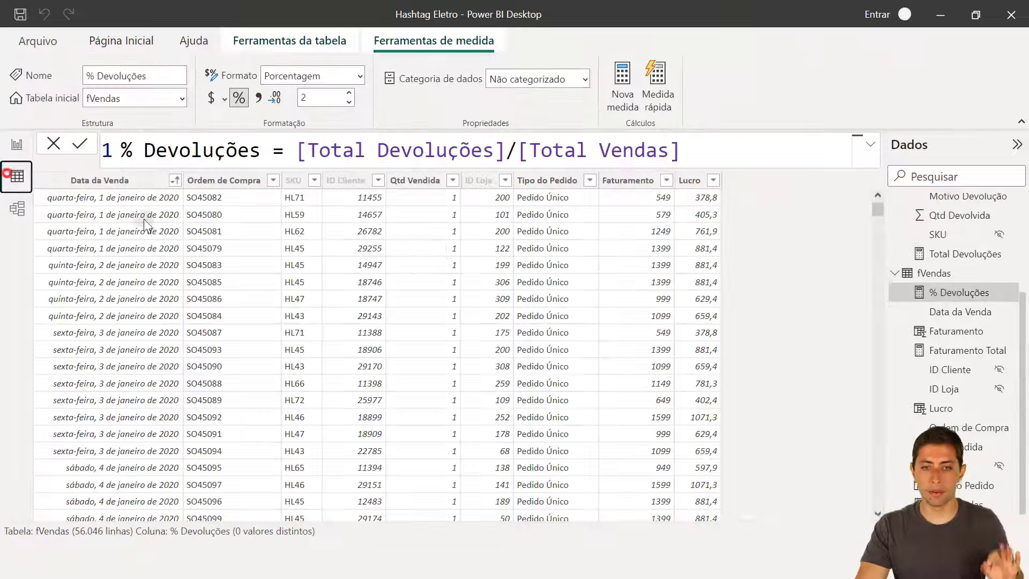
pyautogui.click(626, 180)
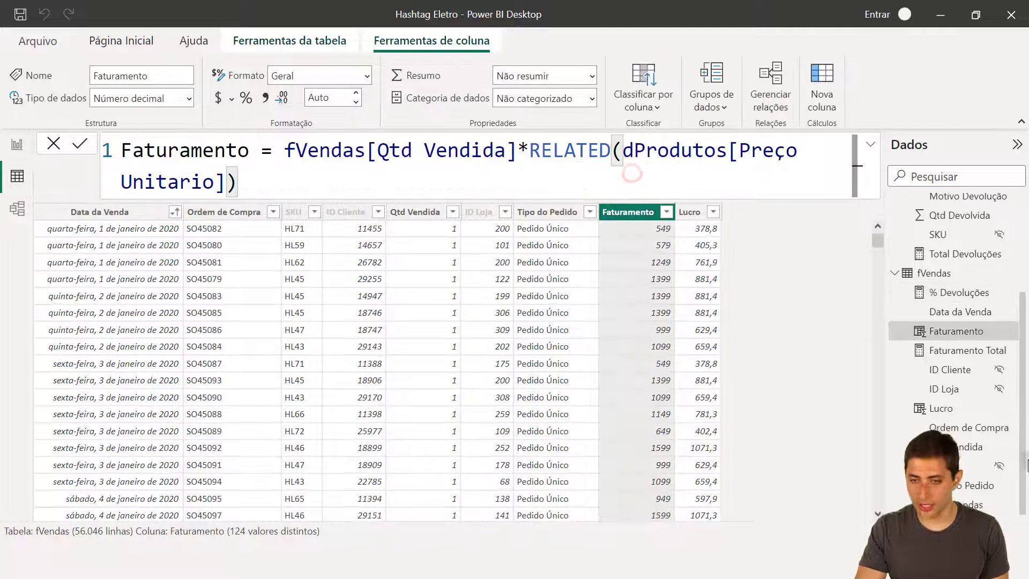
pyautogui.scroll(1, 959, 429)
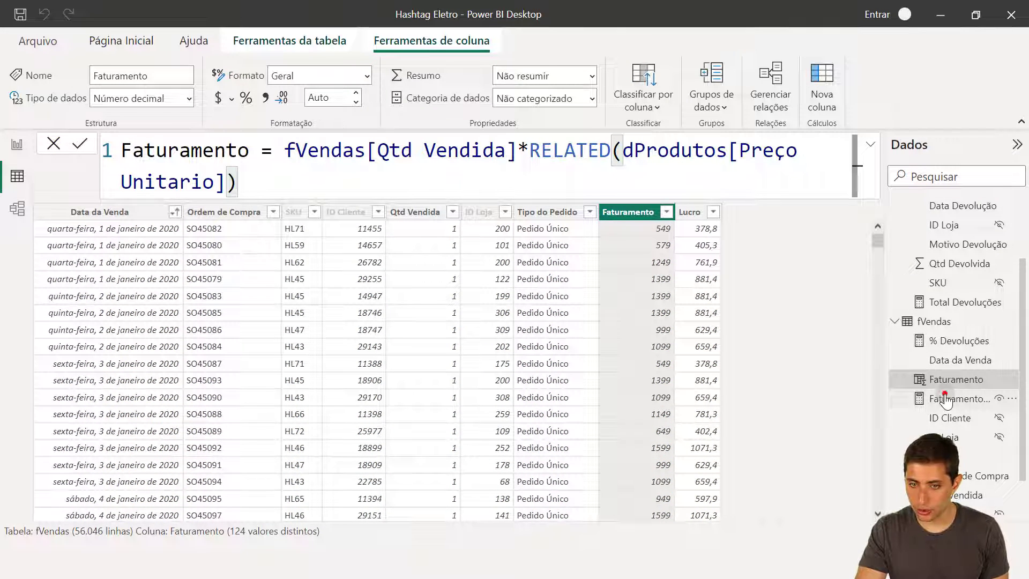
pyautogui.click(960, 398)
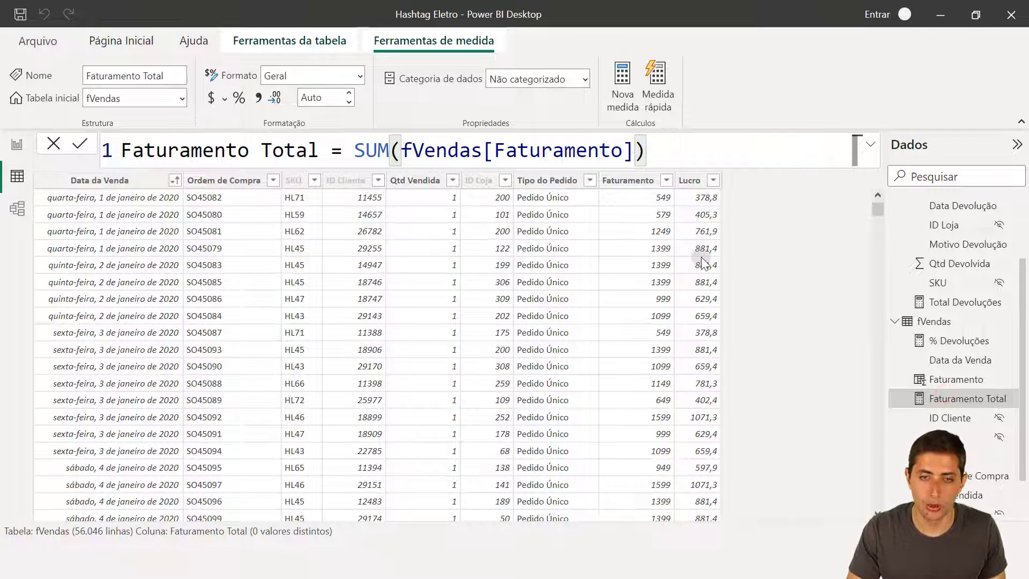
# - Create a new measure in fVendas with the formula Lucro Total = SUM(fVendas[Lucro])
pyautogui.rightClick(656, 284)
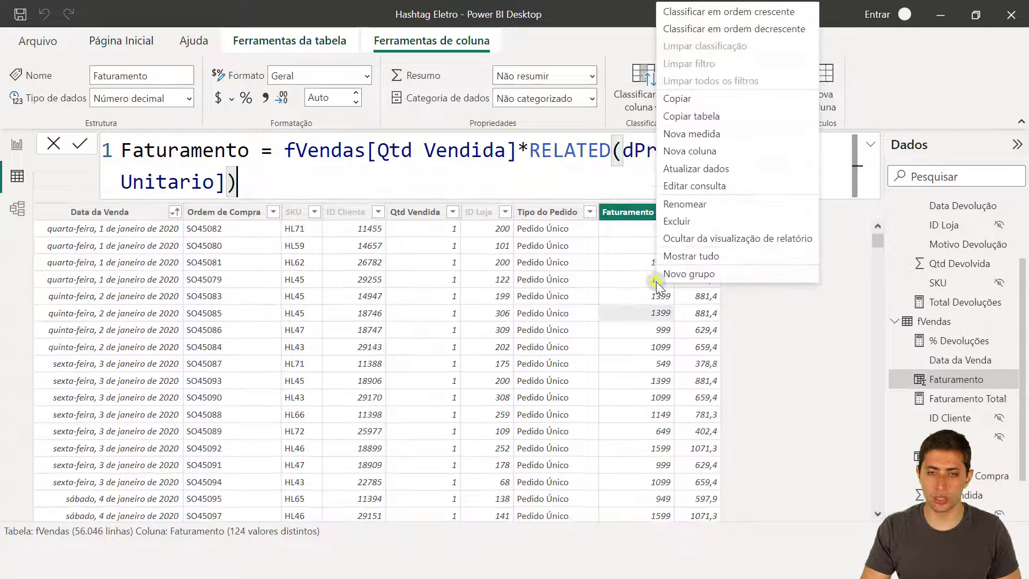
pyautogui.click(704, 138)
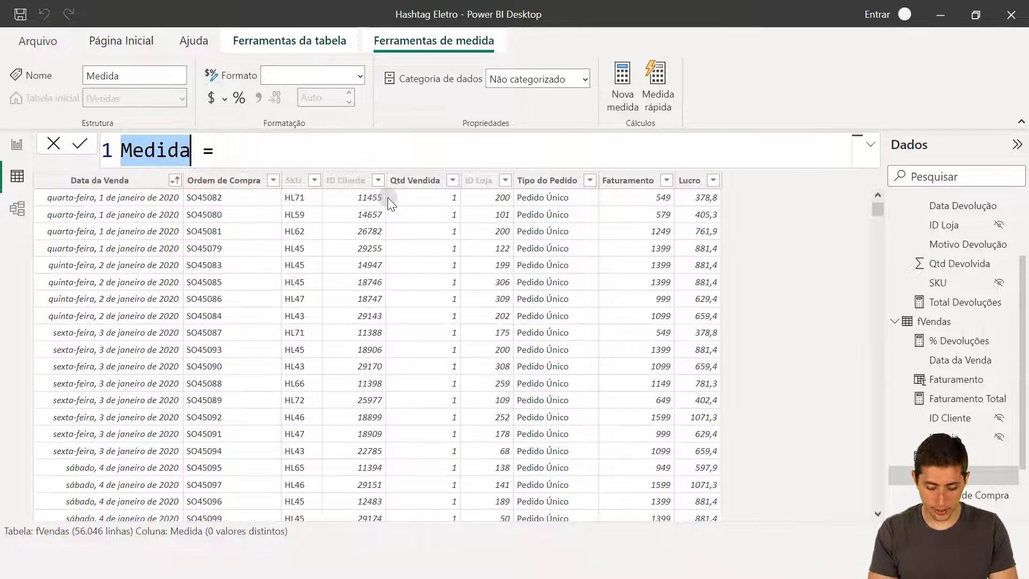
pyautogui.write('Lucro Total')
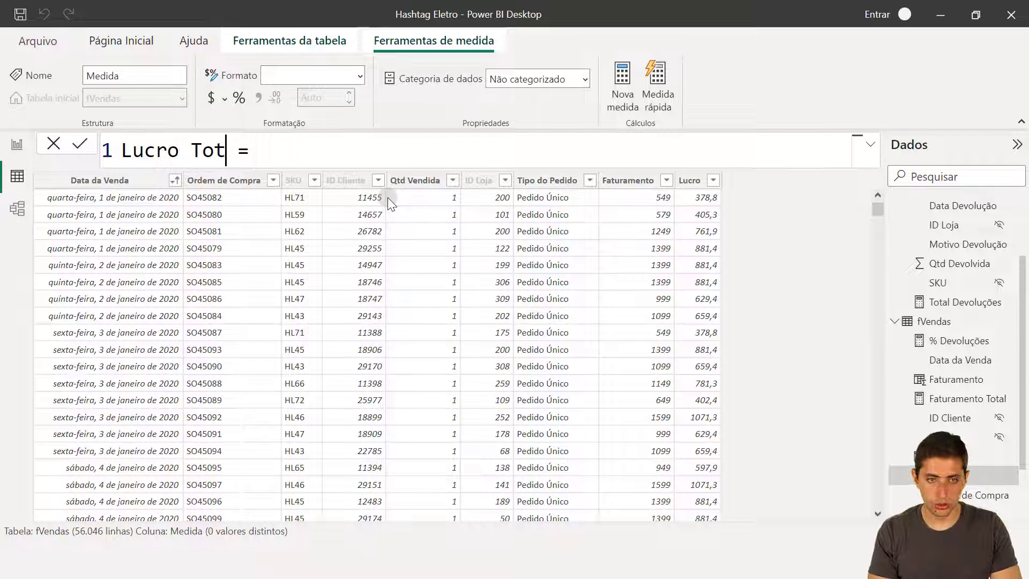
pyautogui.press('End')
pyautogui.write('sum')
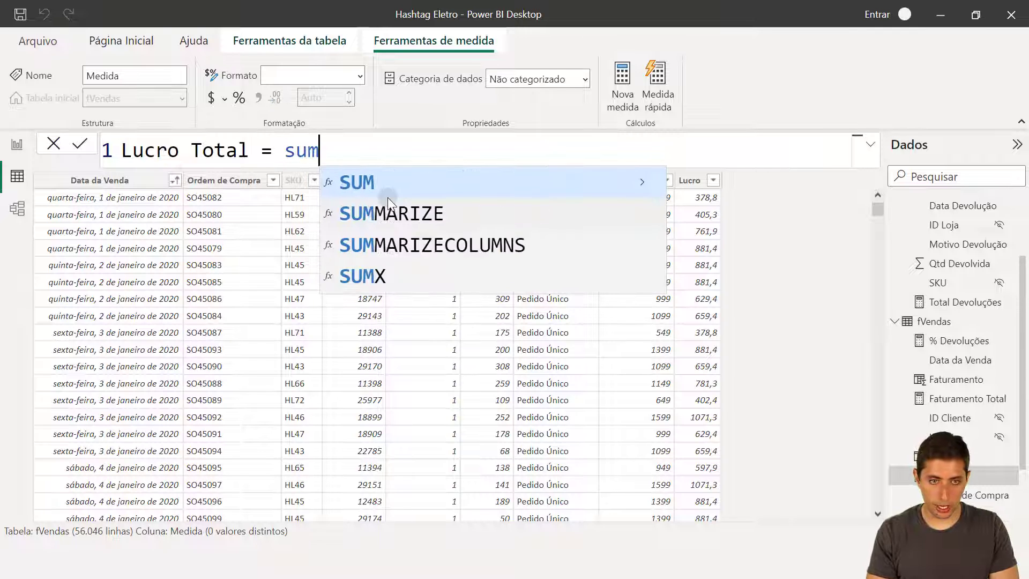
pyautogui.press('Tab')
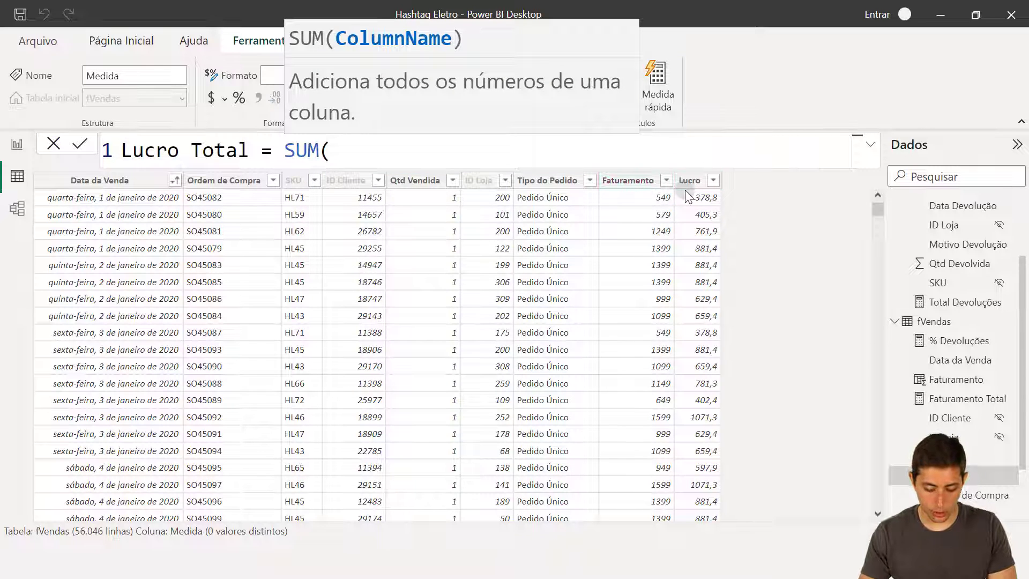
pyautogui.write('lucr')
pyautogui.click(685, 190)
pyautogui.write(')')
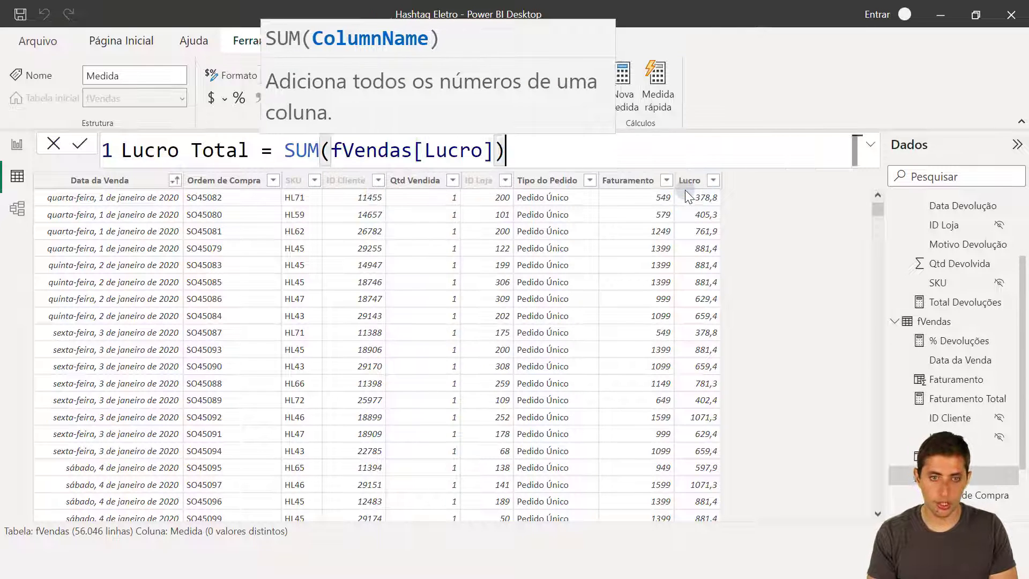
pyautogui.press('Return')
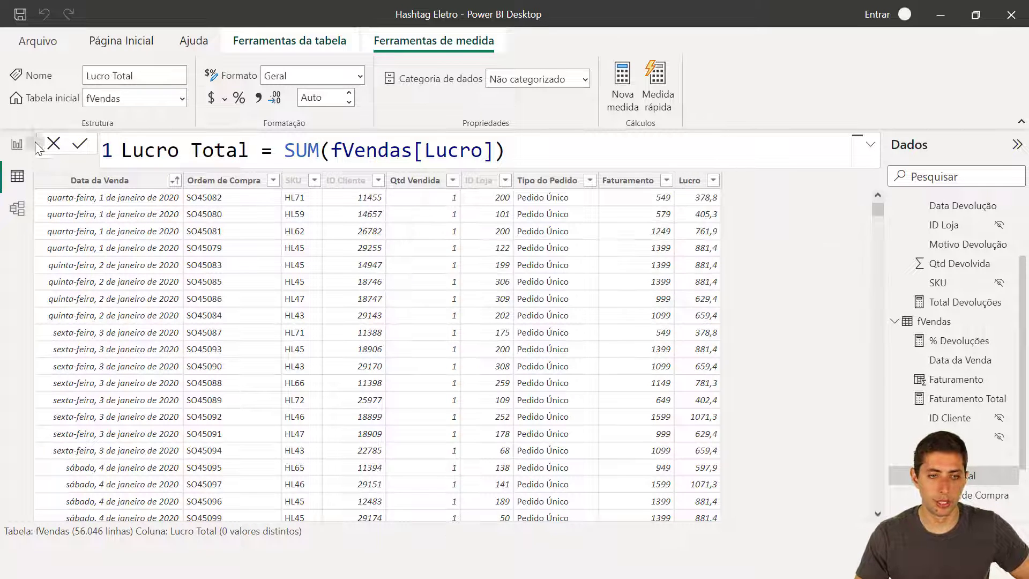
# - Duplicate the Faturamento Total card on the report page, place the copy beside it, and replace its field with Lucro Total
pyautogui.click(19, 145)
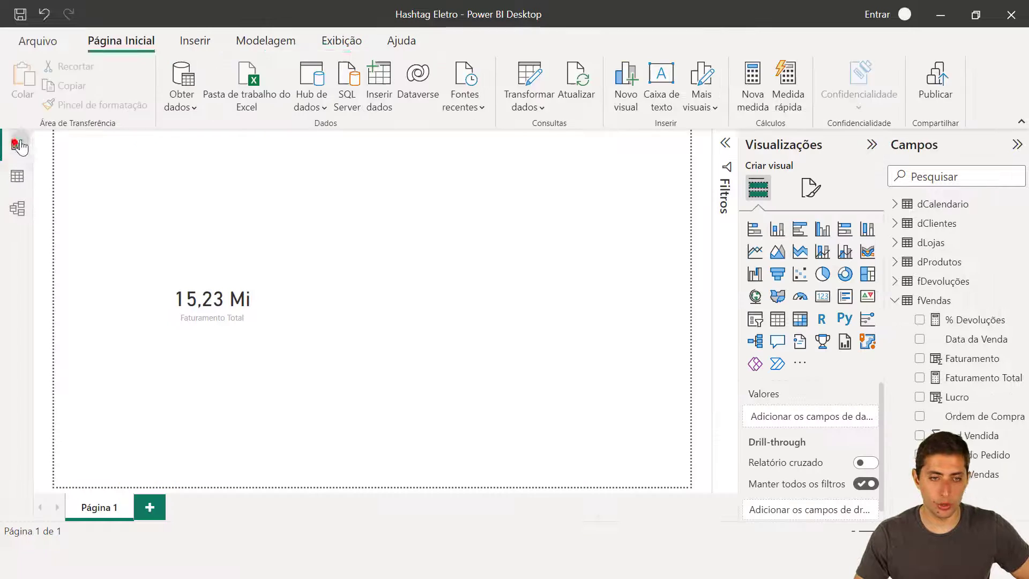
pyautogui.click(219, 299)
pyautogui.hotkey('ctrl', 'c')
pyautogui.hotkey('ctrl', 'v')
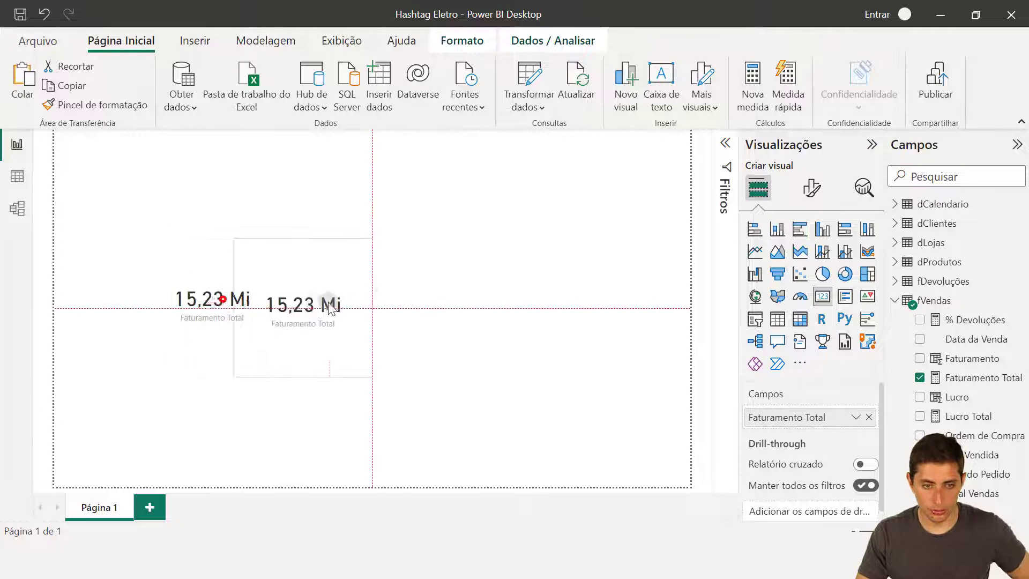
pyautogui.moveTo(343, 304); pyautogui.dragTo(420, 311)
pyautogui.click(869, 417)
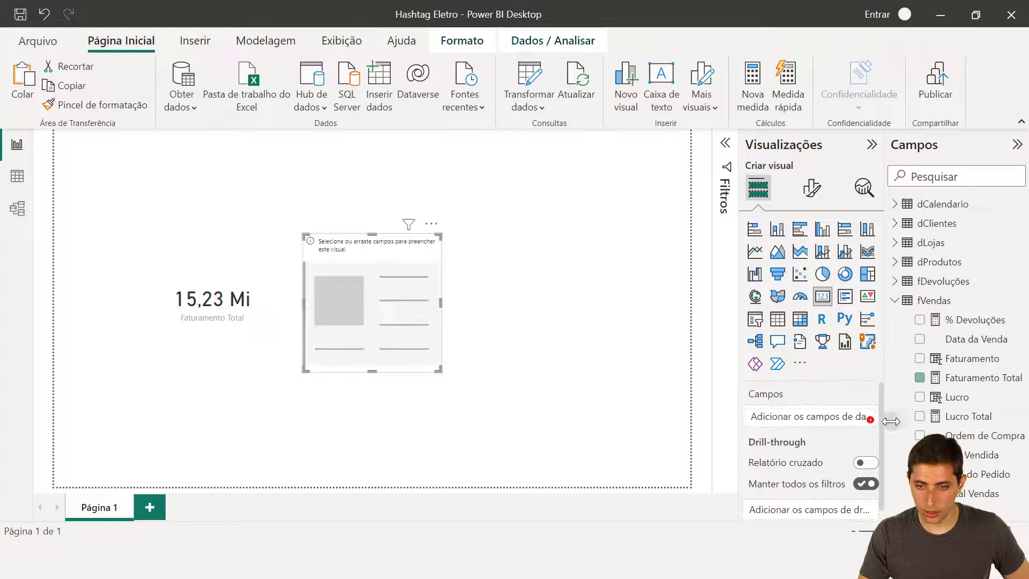
pyautogui.click(919, 416)
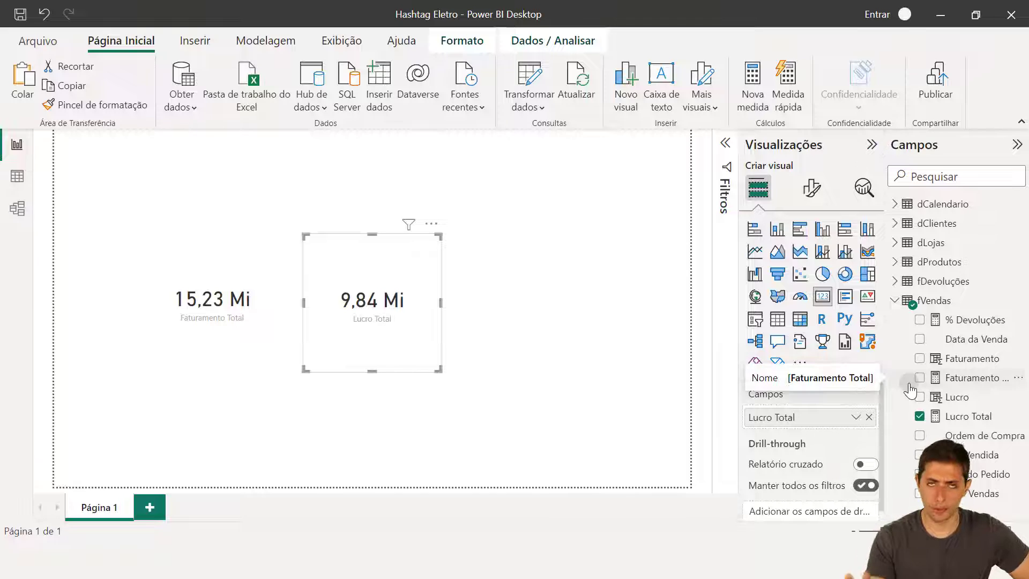
pyautogui.click(760, 109)
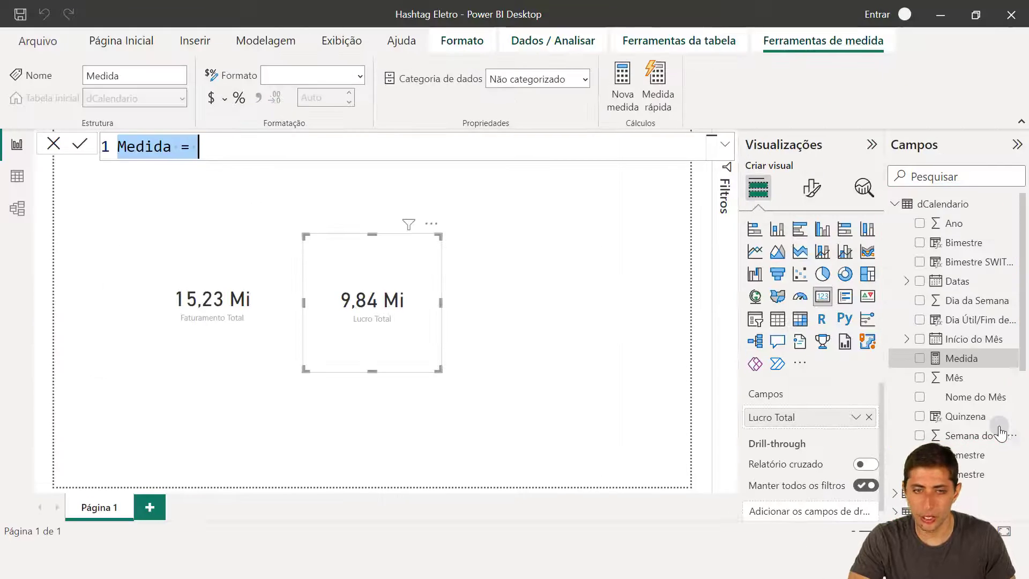
pyautogui.press('Escape')
pyautogui.scroll(-5, 960, 369)
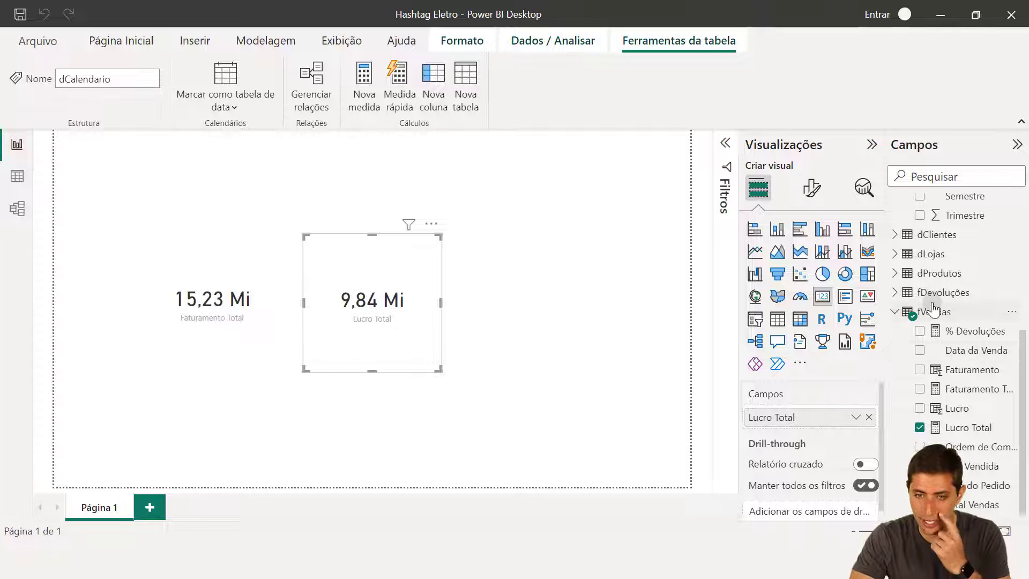
# - Start a new measure in the fVendas table and name it % Margem Medida
pyautogui.rightClick(940, 315)
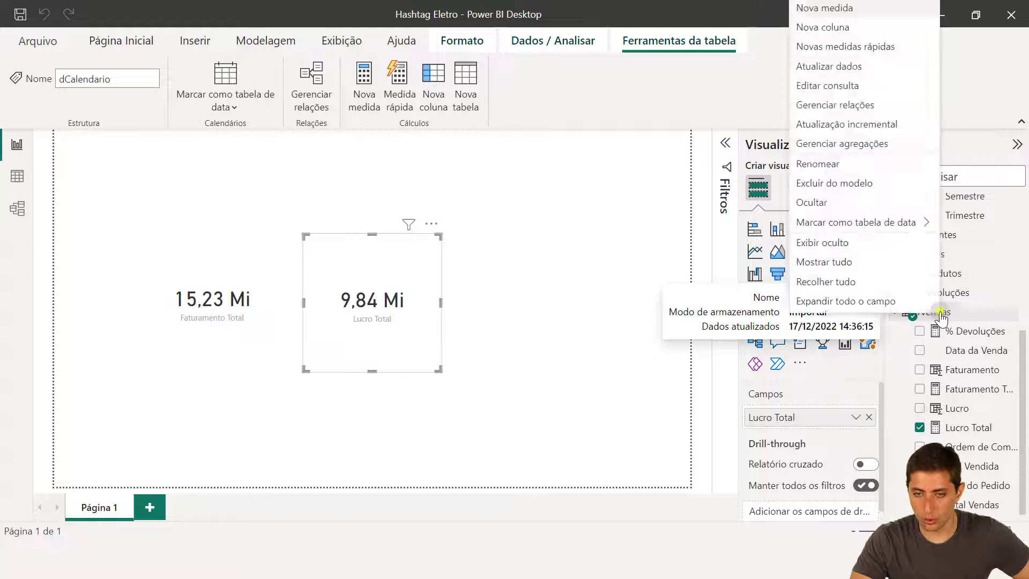
pyautogui.click(849, 9)
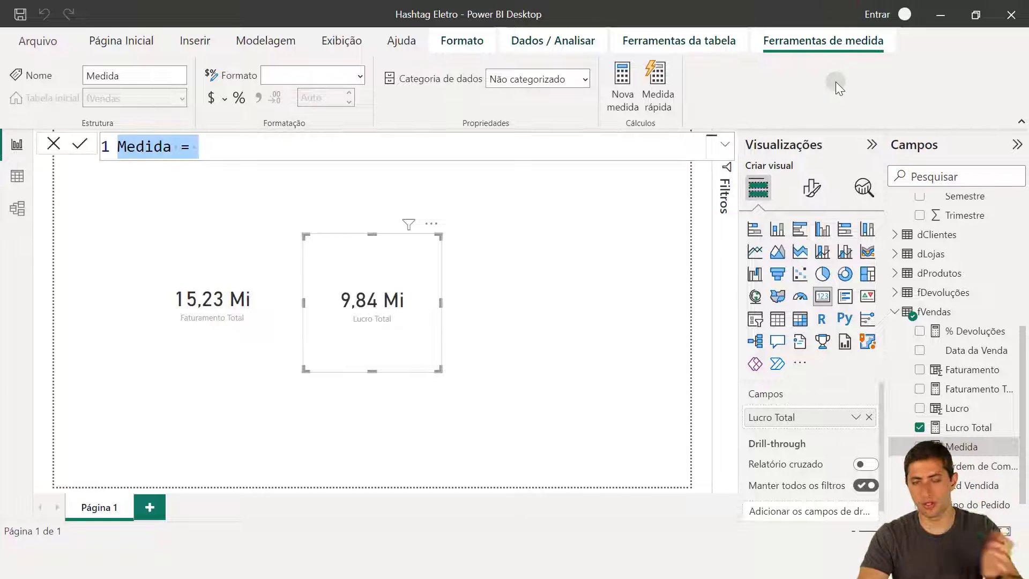
pyautogui.press('Home')
pyautogui.hotkey('ctrl', 'shift', 'Right')
pyautogui.write('Ma')
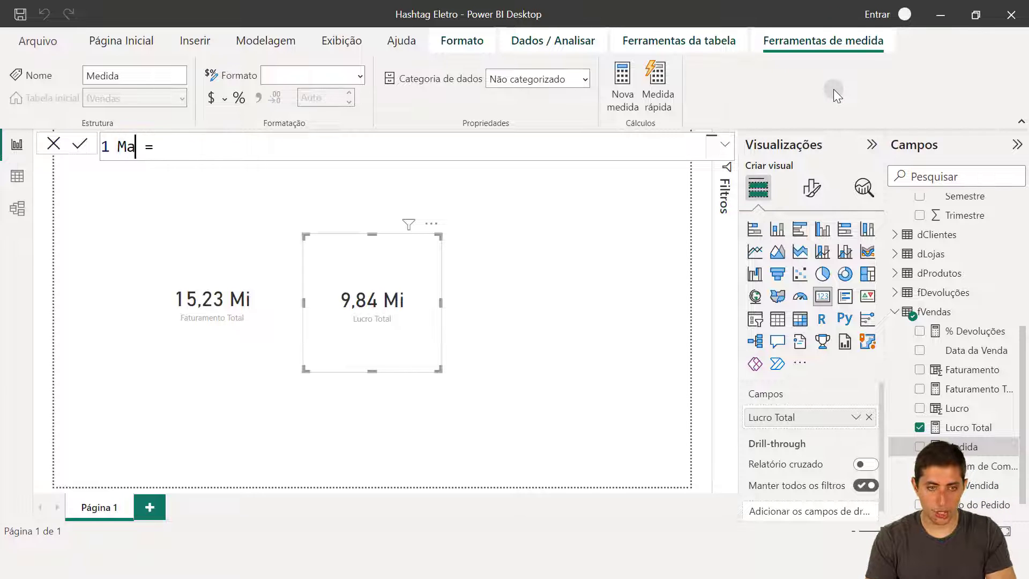
pyautogui.write('rgem')
pyautogui.press('Home')
pyautogui.write('%')
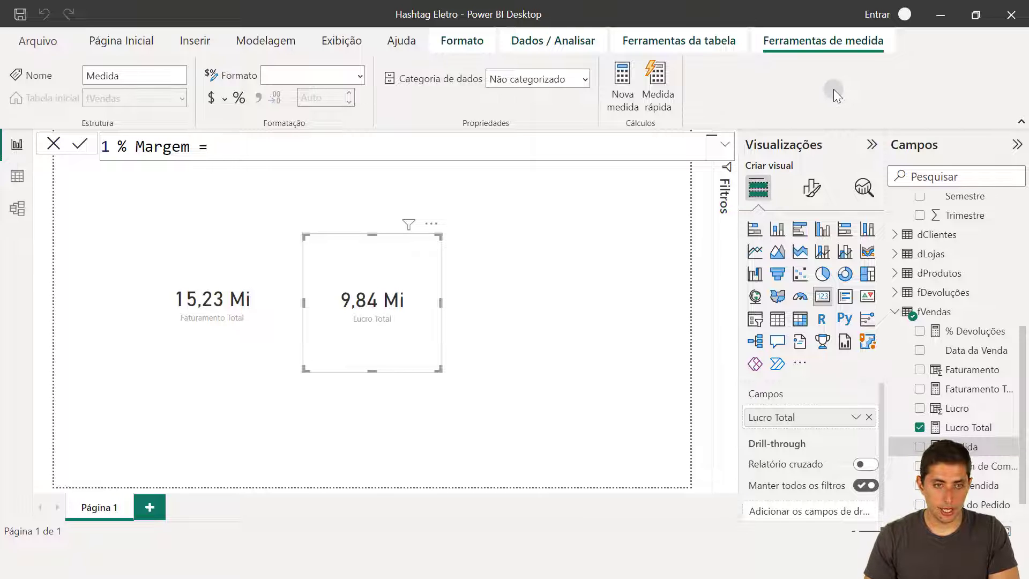
pyautogui.hotkey('ctrl', 'Right')
pyautogui.write('Medida = ')
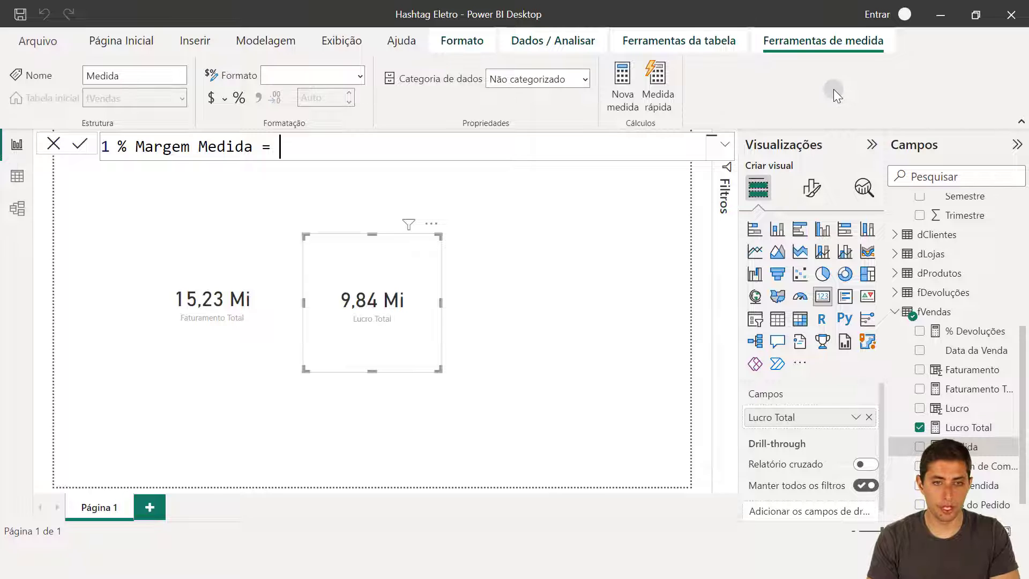
# - Define the % Margem Medida measure as [Lucro Total]/[Faturamento Total] and commit the formula
pyautogui.write('lucro')
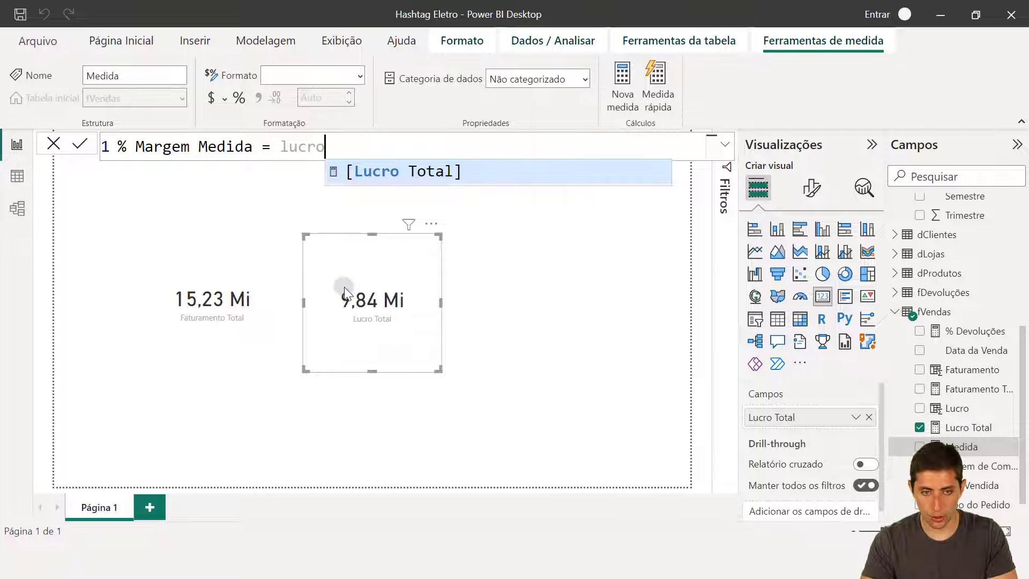
pyautogui.press('Tab')
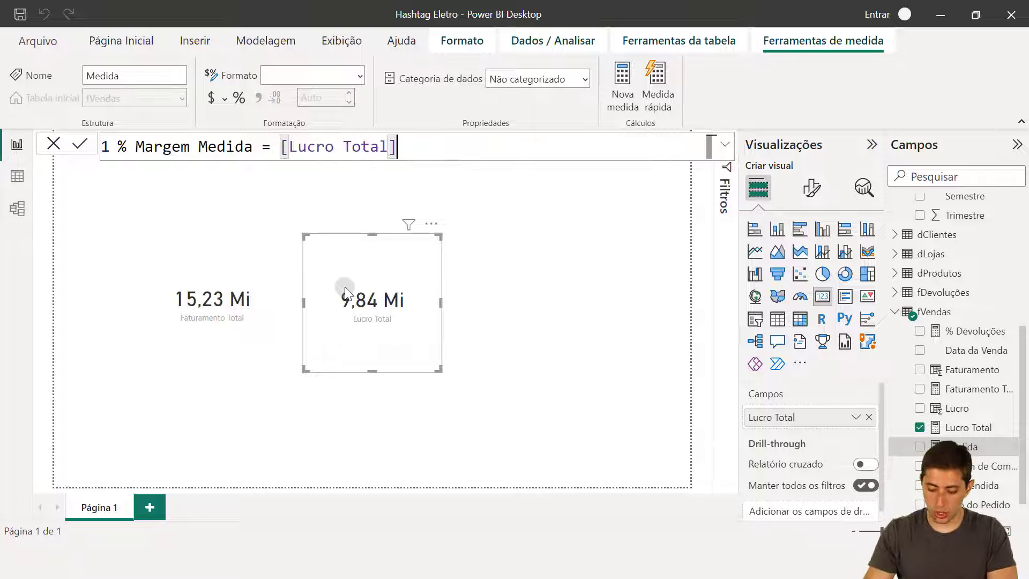
pyautogui.write('/fatu')
pyautogui.write('ra')
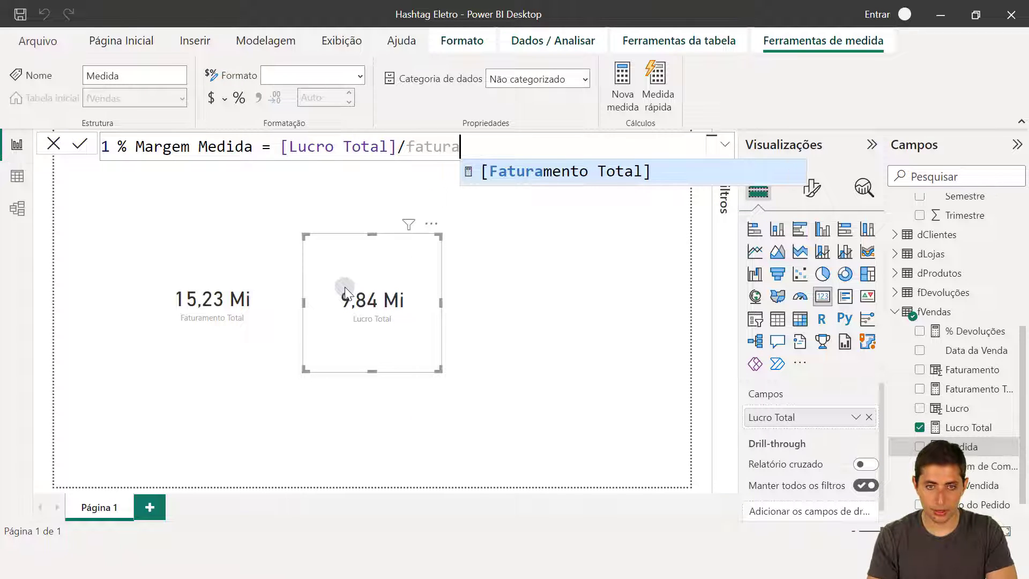
pyautogui.press('Tab')
pyautogui.press('Return')
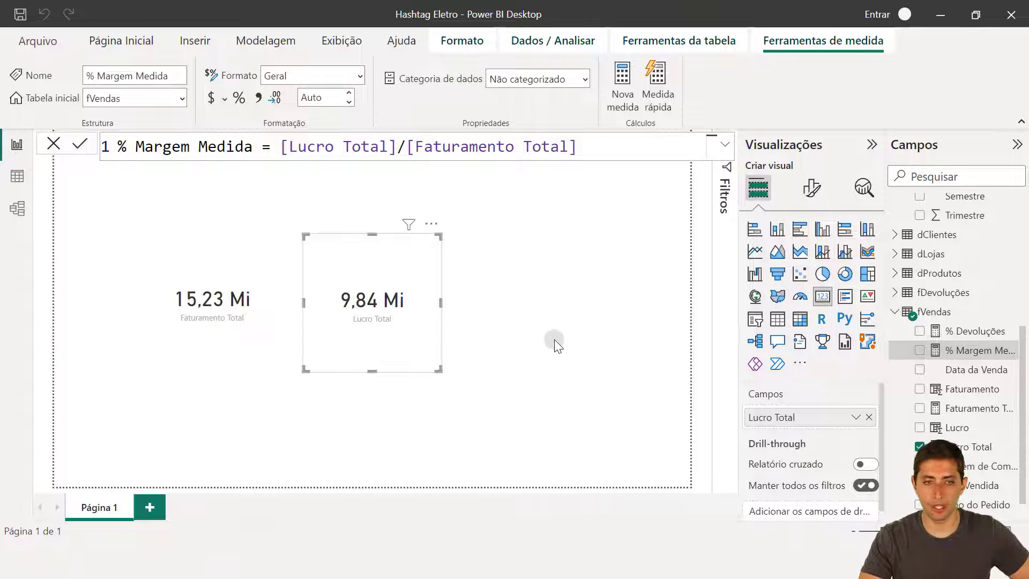
# - Duplicate the Lucro Total card, place the copy beside it, and replace its field with % Margem Medida
pyautogui.click(389, 308)
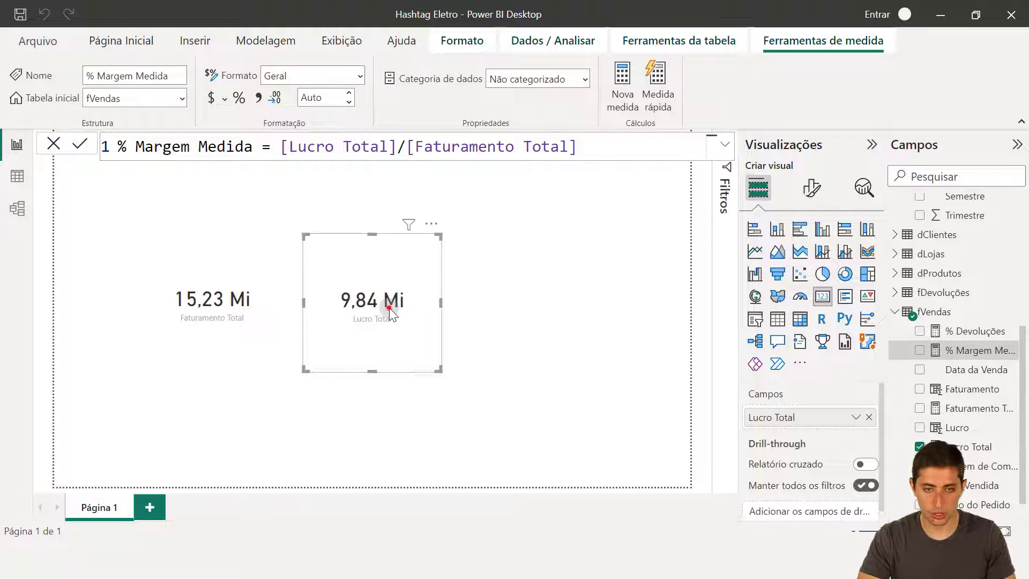
pyautogui.moveTo(389, 308); pyautogui.dragTo(509, 313)
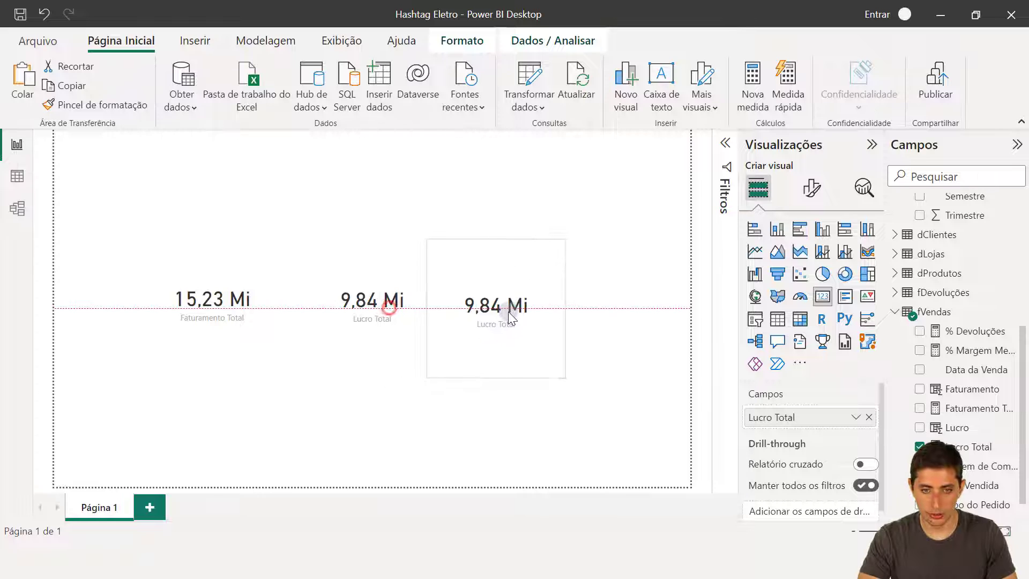
pyautogui.click(869, 417)
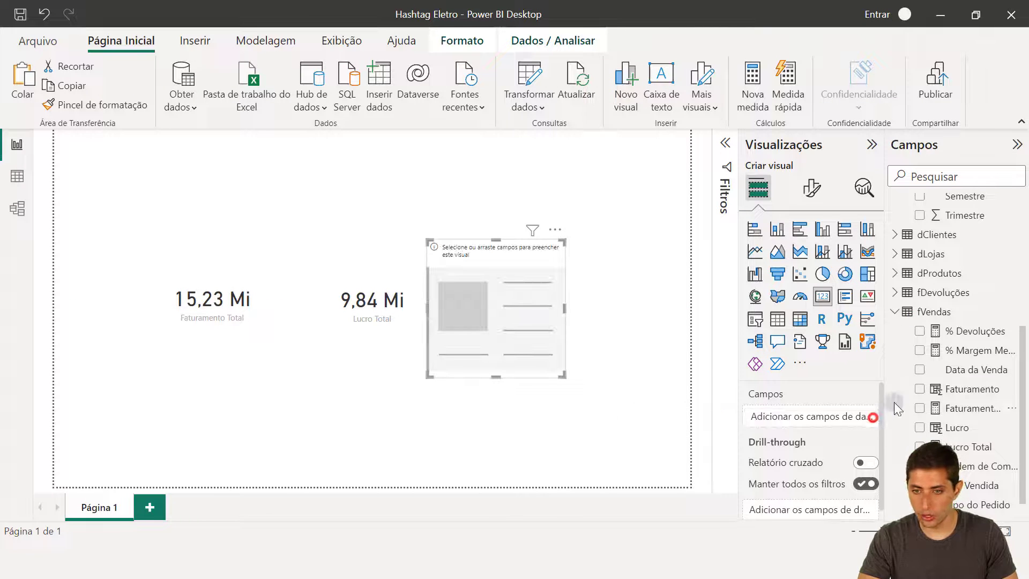
pyautogui.click(918, 351)
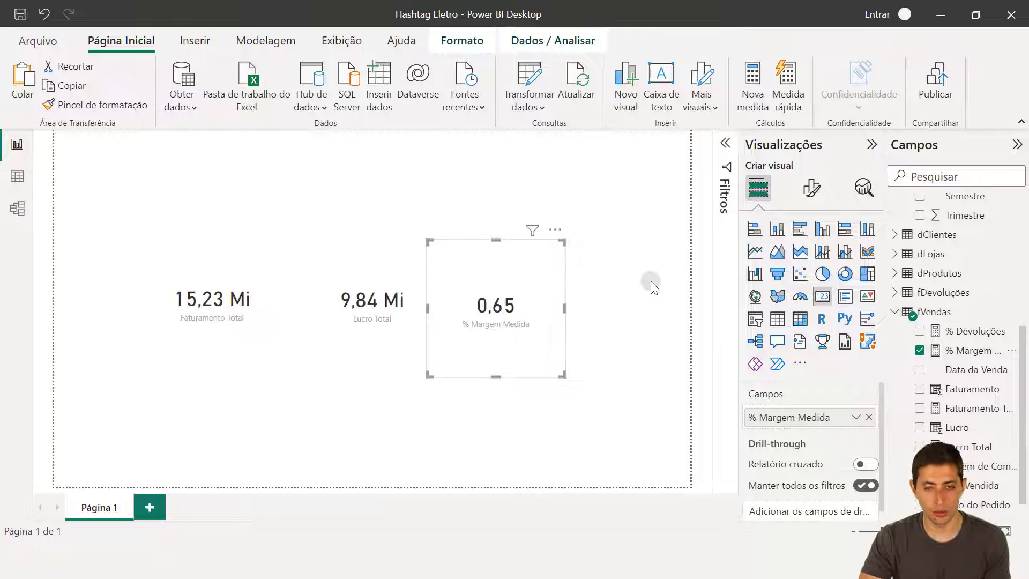
# - Format the % Margem Medida measure as a percentage and align its card level with the other two cards
pyautogui.click(975, 351)
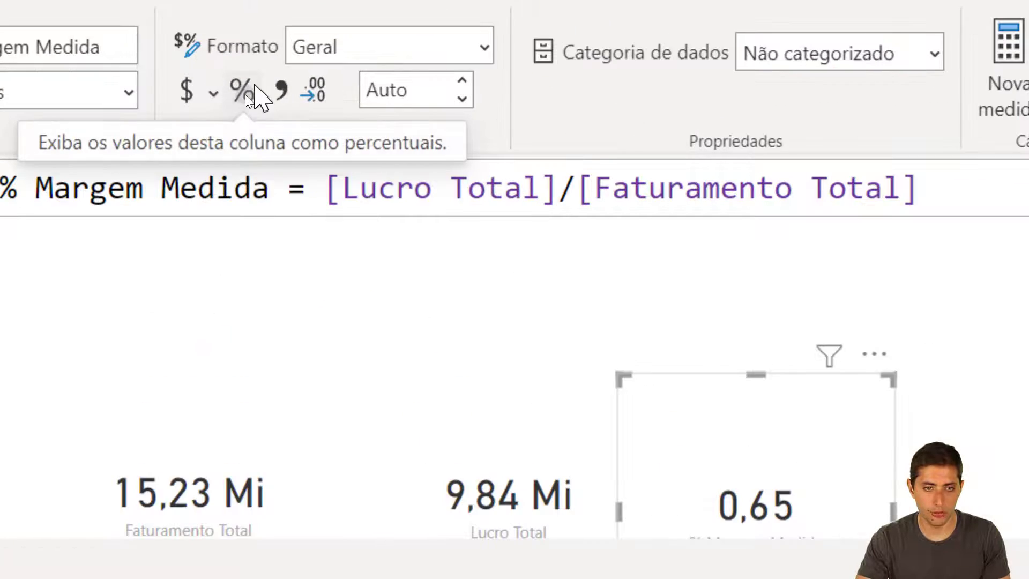
pyautogui.click(252, 88)
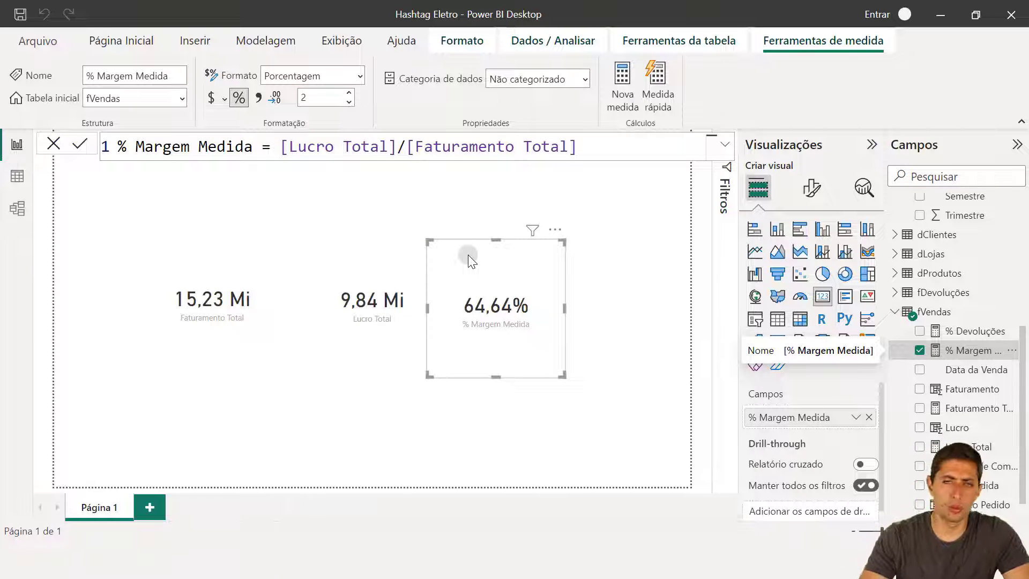
pyautogui.click(366, 336)
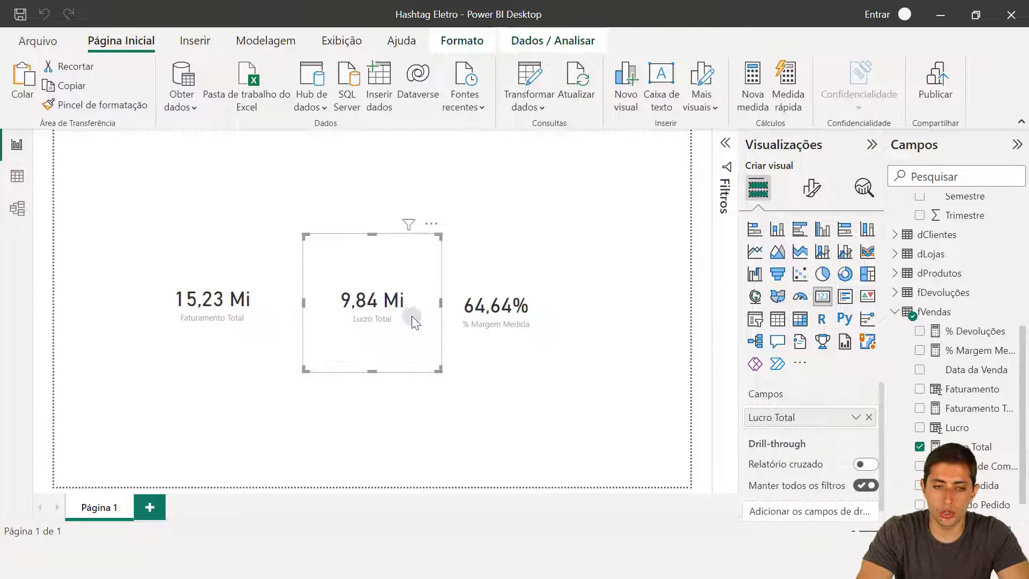
pyautogui.click(460, 321)
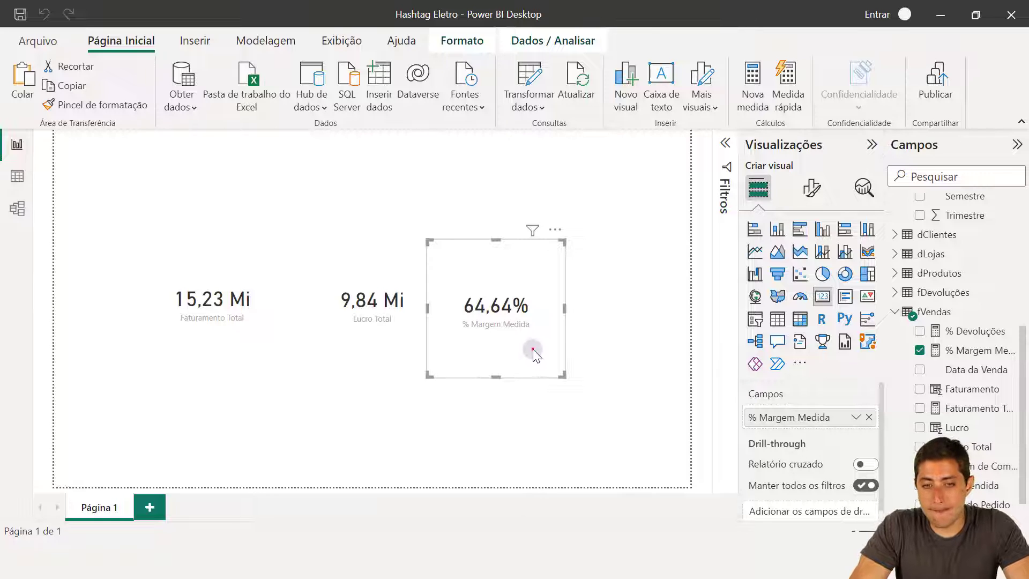
pyautogui.moveTo(532, 349); pyautogui.dragTo(535, 341)
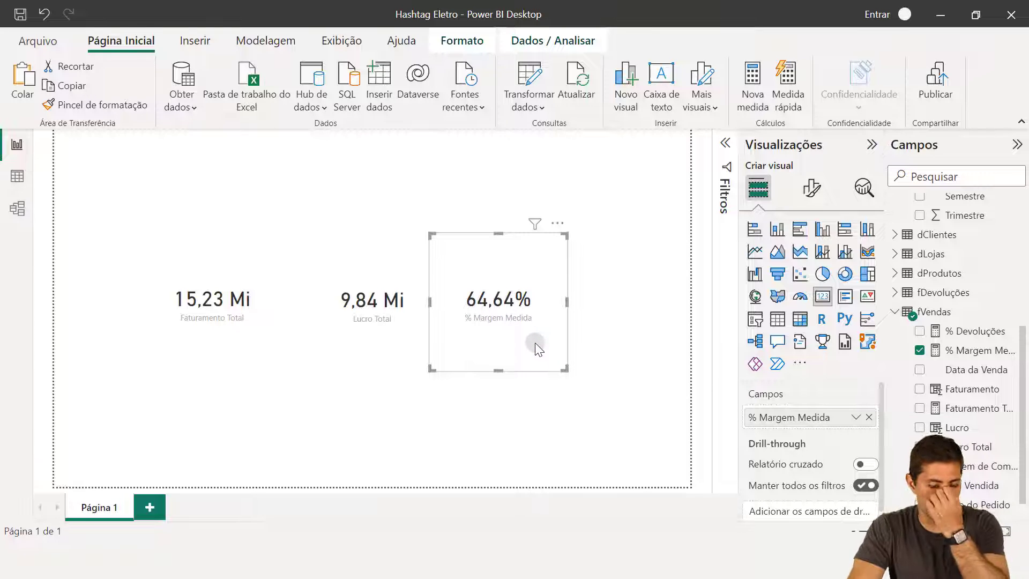
pyautogui.click(399, 318)
pyautogui.click(229, 314)
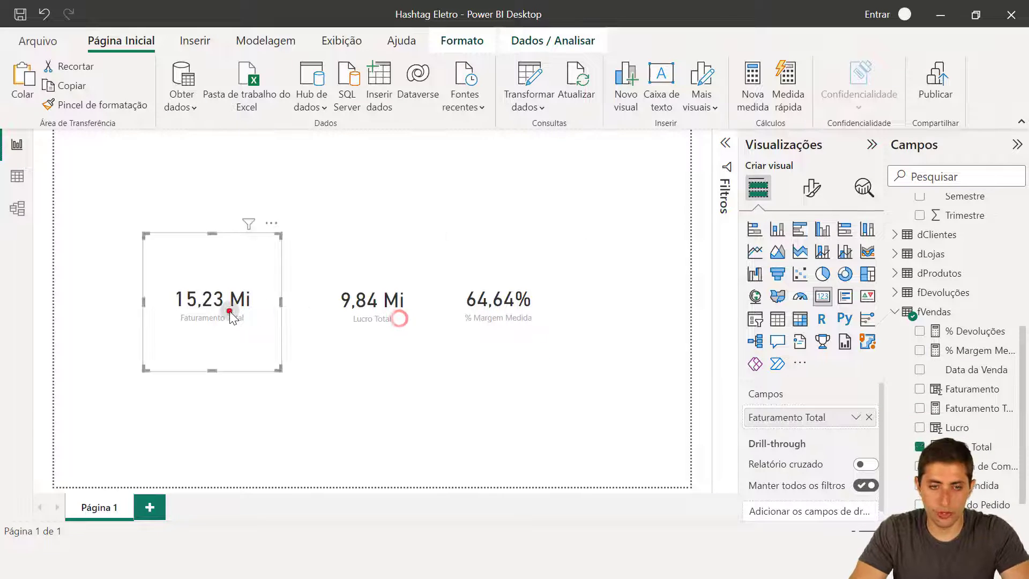
pyautogui.click(577, 269)
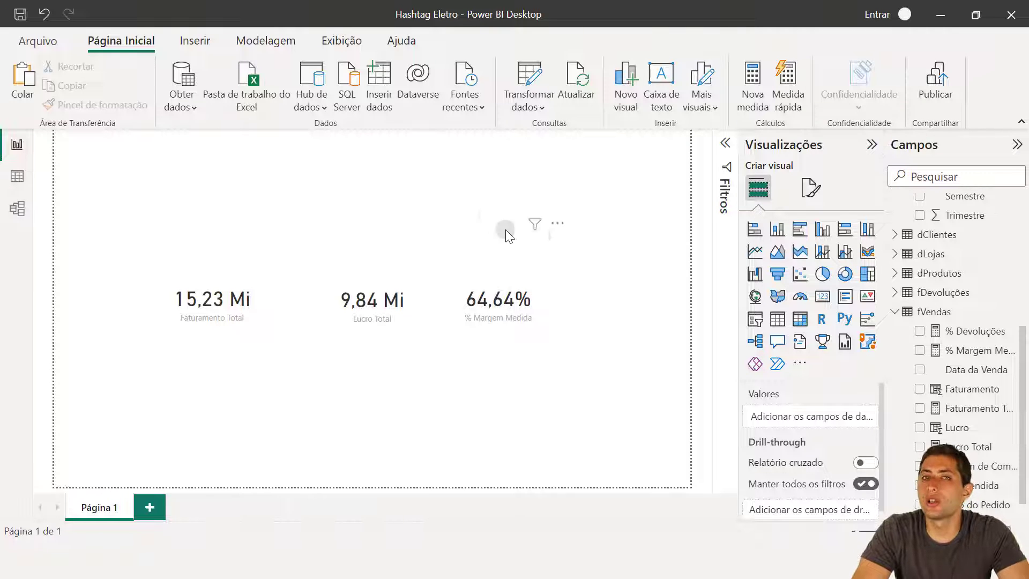
# - In the fVendas table data, add the calculated column % Margem Coluna = fVendas[Lucro]/fVendas[Faturamento] and format it as a percentage
pyautogui.click(21, 183)
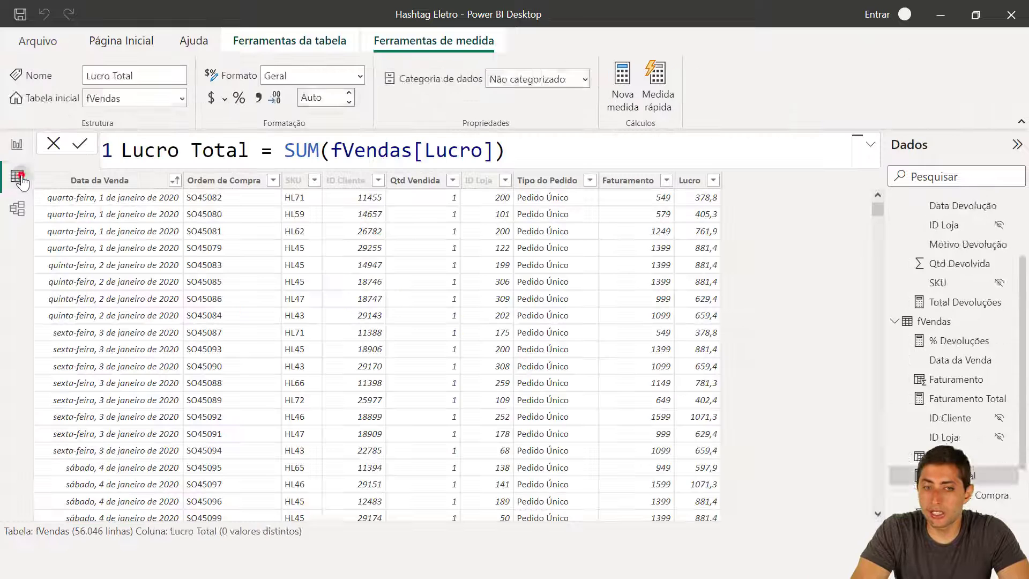
pyautogui.click(770, 236)
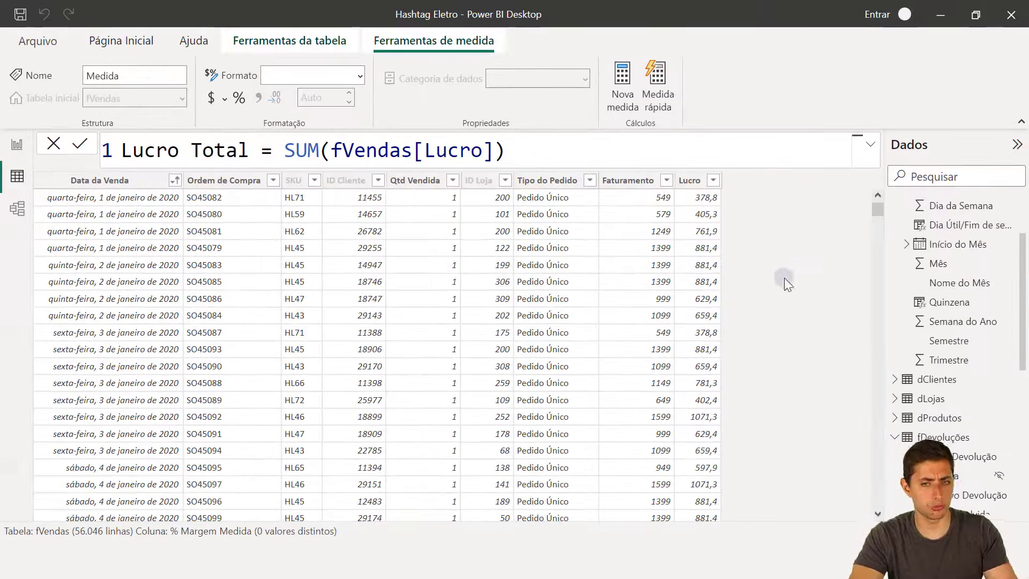
pyautogui.rightClick(656, 225)
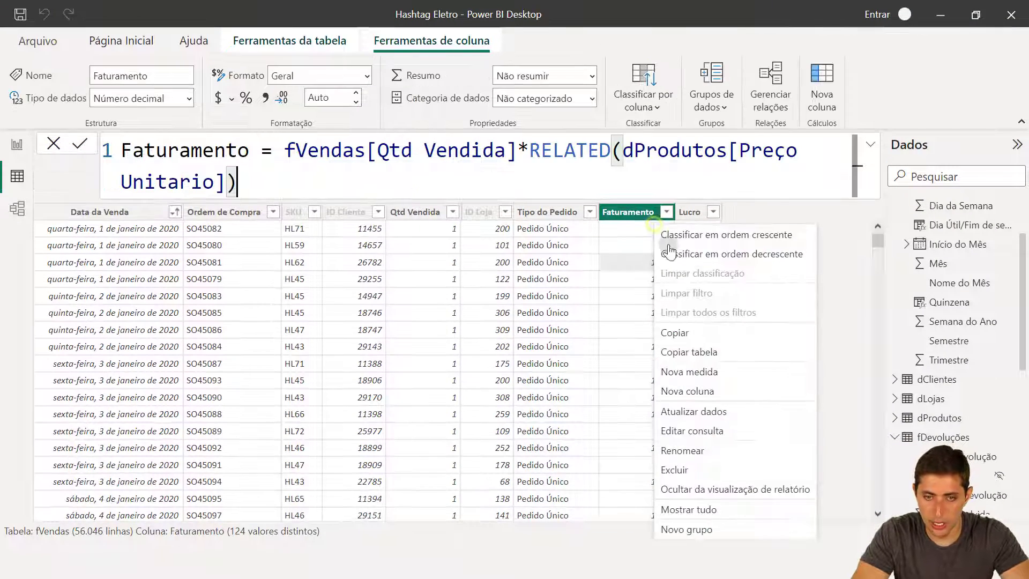
pyautogui.click(726, 389)
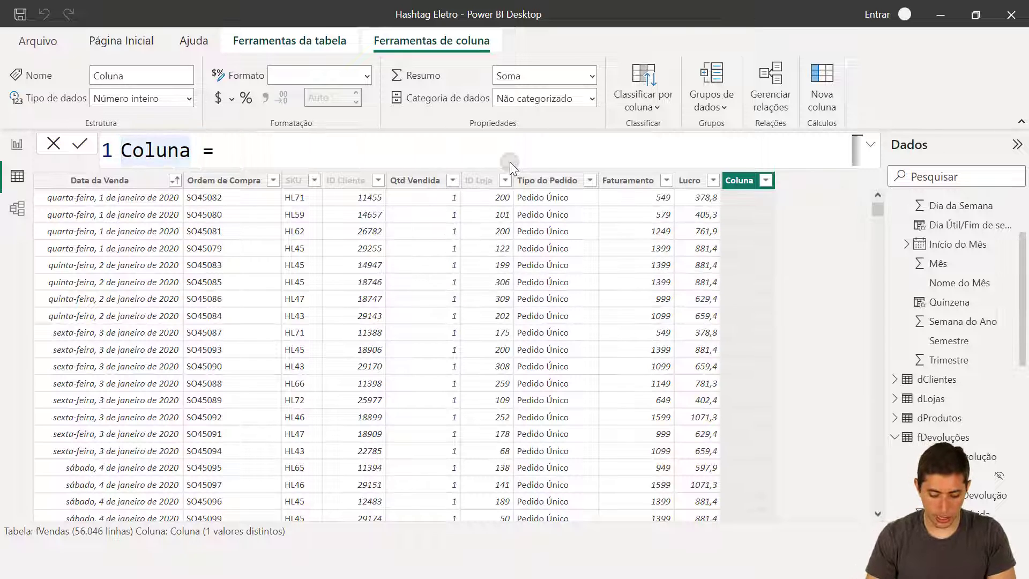
pyautogui.write('% Margem')
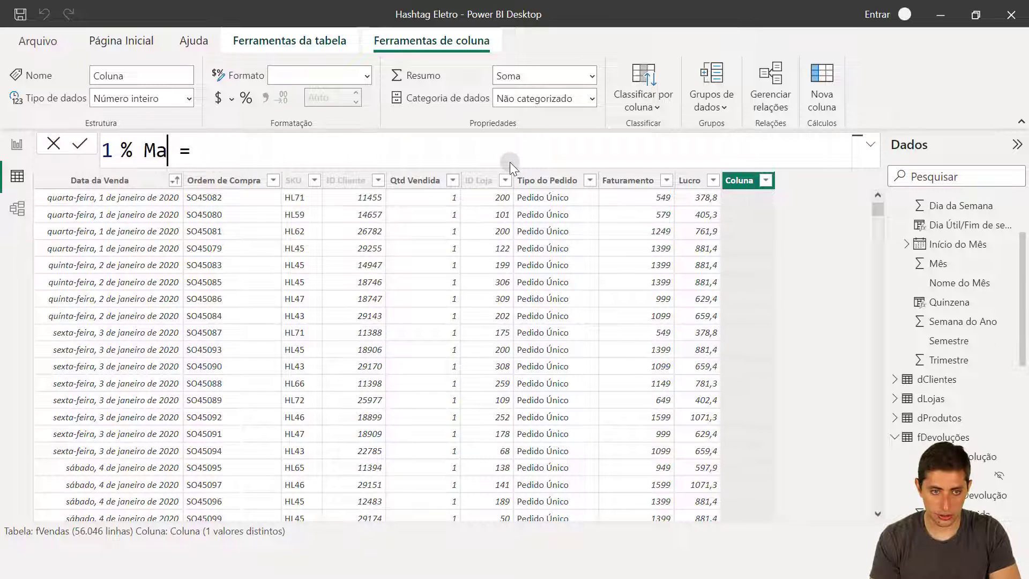
pyautogui.write(' Coluna = ')
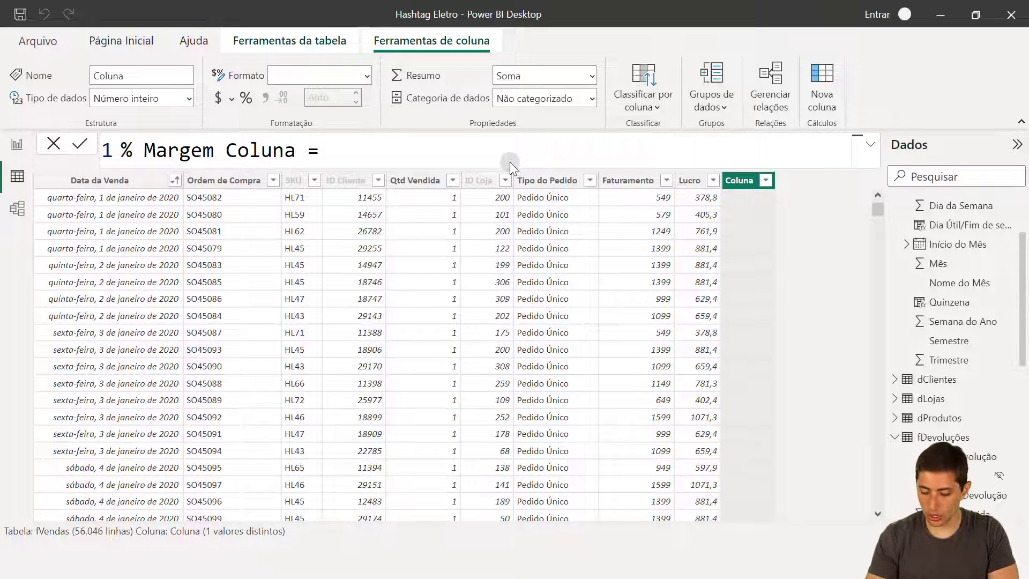
pyautogui.write('lucr')
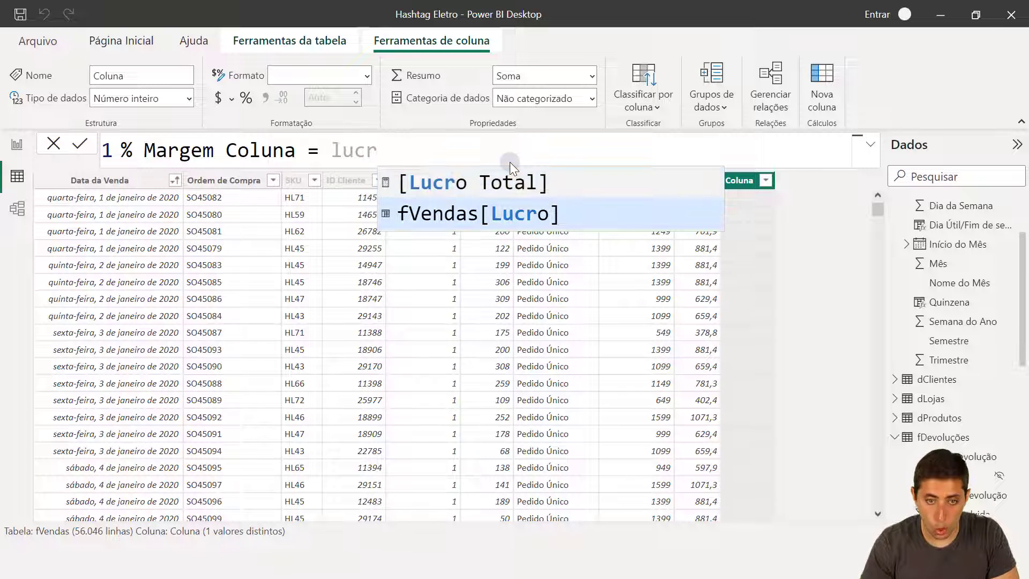
pyautogui.click(454, 223)
pyautogui.write('/fatura')
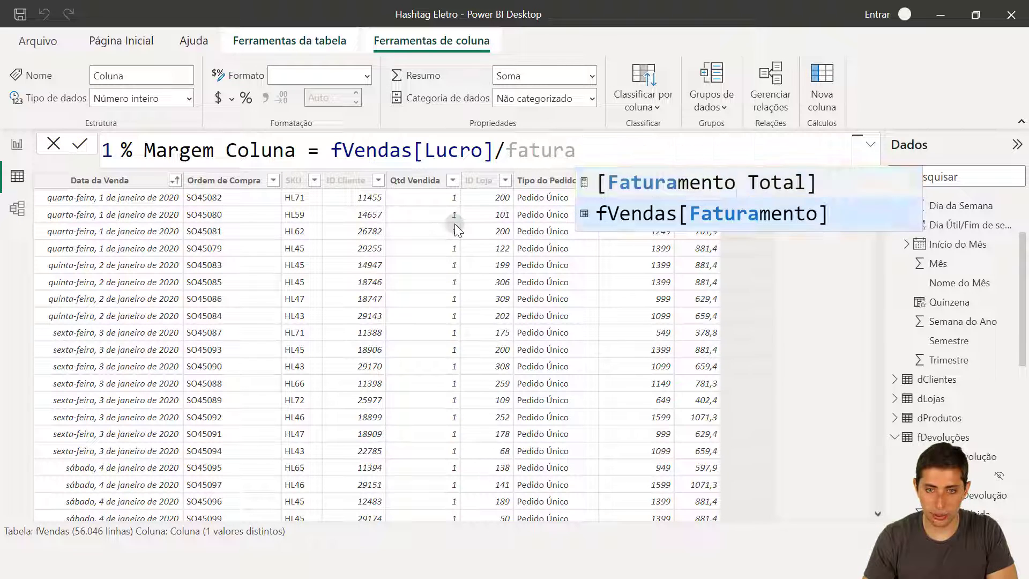
pyautogui.press('Tab')
pyautogui.press('Return')
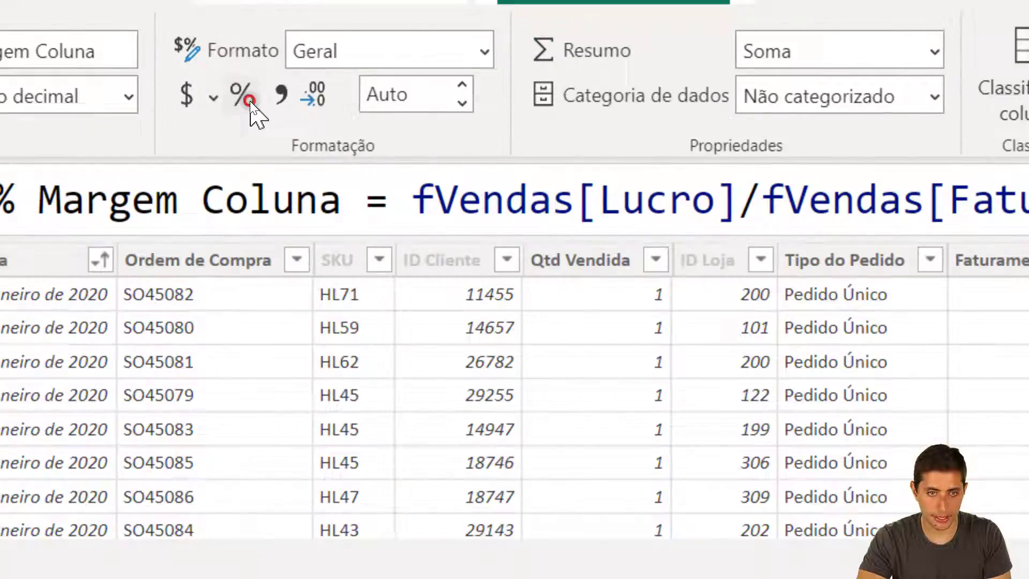
pyautogui.click(246, 98)
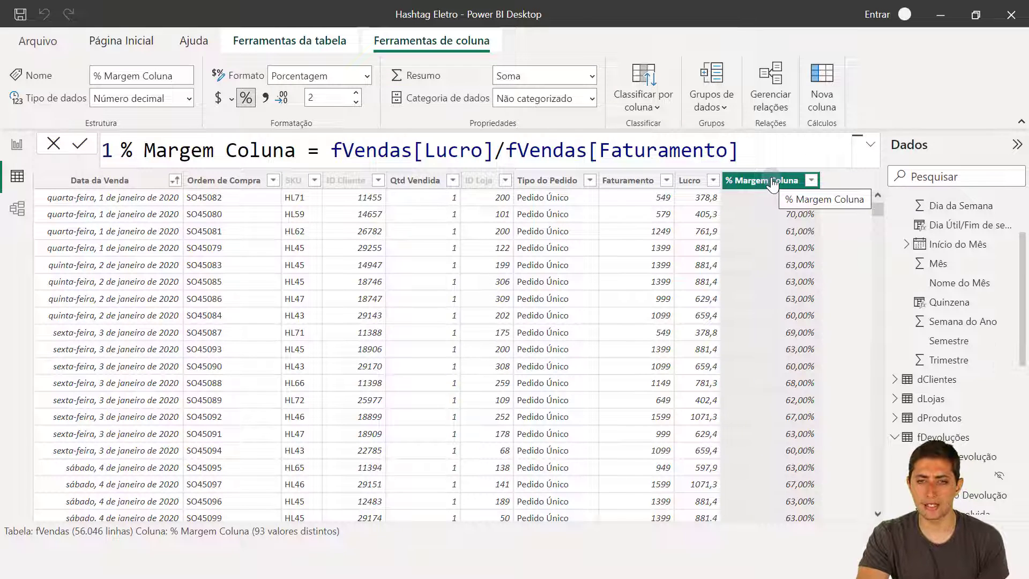
# - In the report view, add a card below the % Margem Medida card and fill it with the % Margem Coluna field
pyautogui.click(18, 144)
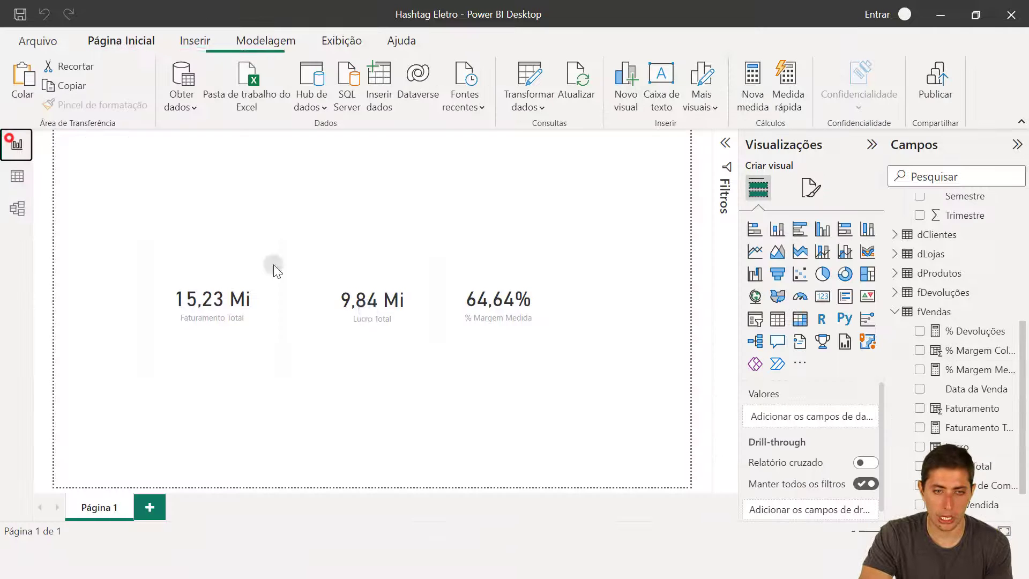
pyautogui.click(823, 296)
pyautogui.moveTo(239, 222); pyautogui.dragTo(535, 402)
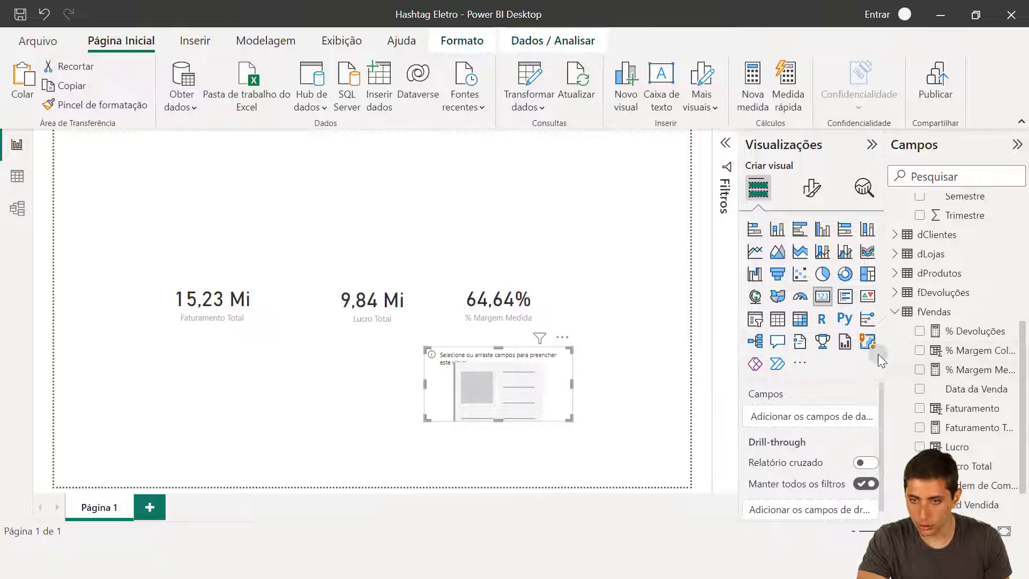
pyautogui.moveTo(887, 372); pyautogui.dragTo(870, 369)
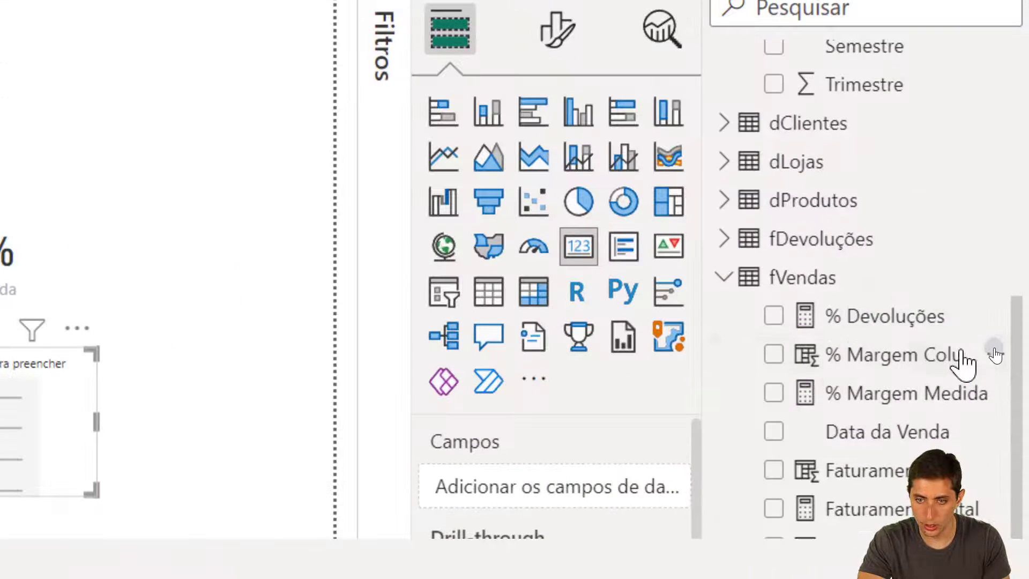
pyautogui.moveTo(1005, 348); pyautogui.dragTo(836, 400)
pyautogui.moveTo(646, 455); pyautogui.dragTo(646, 461)
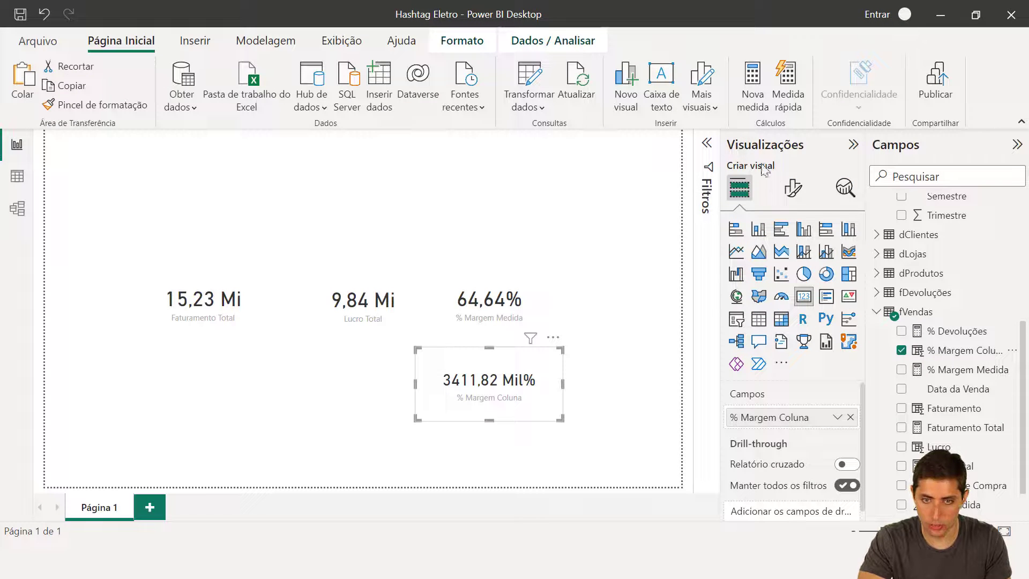
# - Set the callout value font size of the % Margem Coluna card to 30
pyautogui.click(789, 193)
pyautogui.click(797, 255)
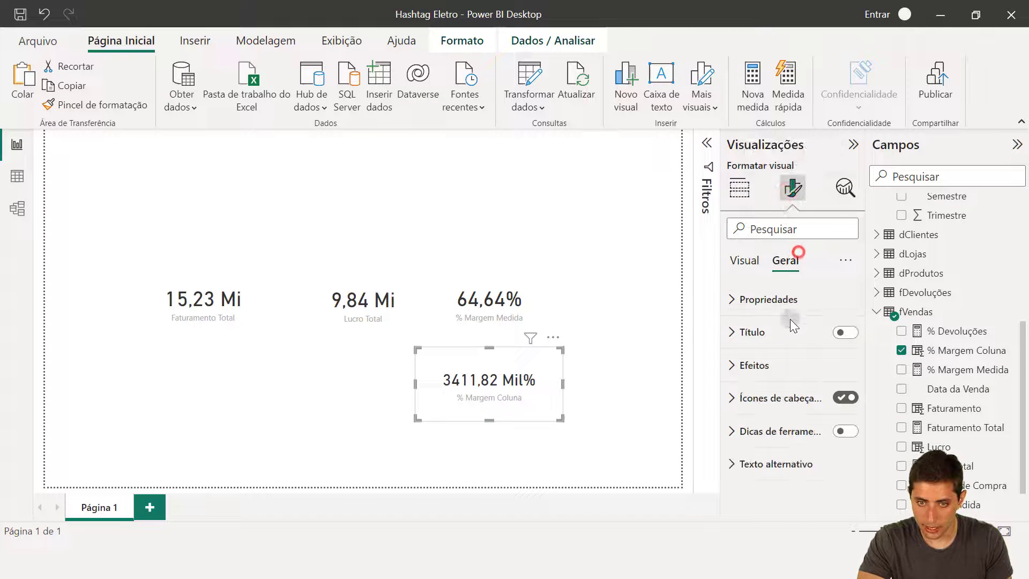
pyautogui.click(744, 260)
pyautogui.click(782, 299)
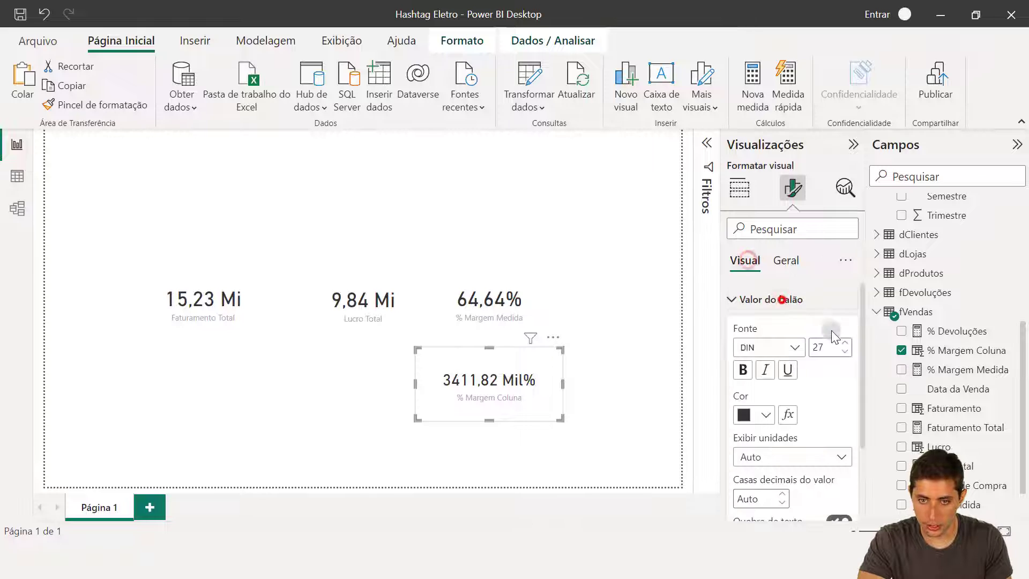
pyautogui.click(845, 344)
pyautogui.click(845, 344)
pyautogui.click(845, 343)
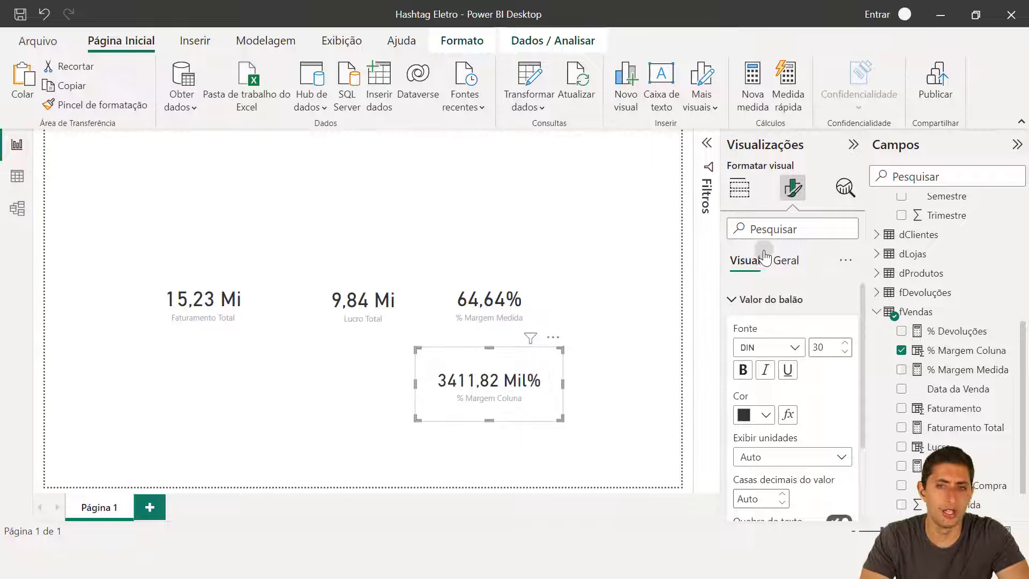
# - Change the aggregation of % Margem Coluna in its card to Média and deselect the card
pyautogui.click(740, 189)
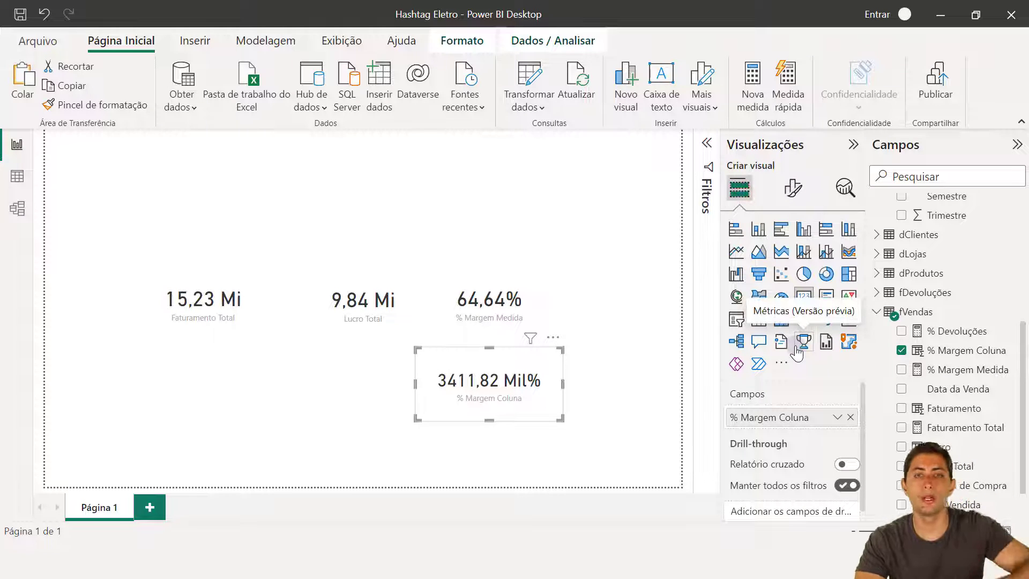
pyautogui.click(838, 413)
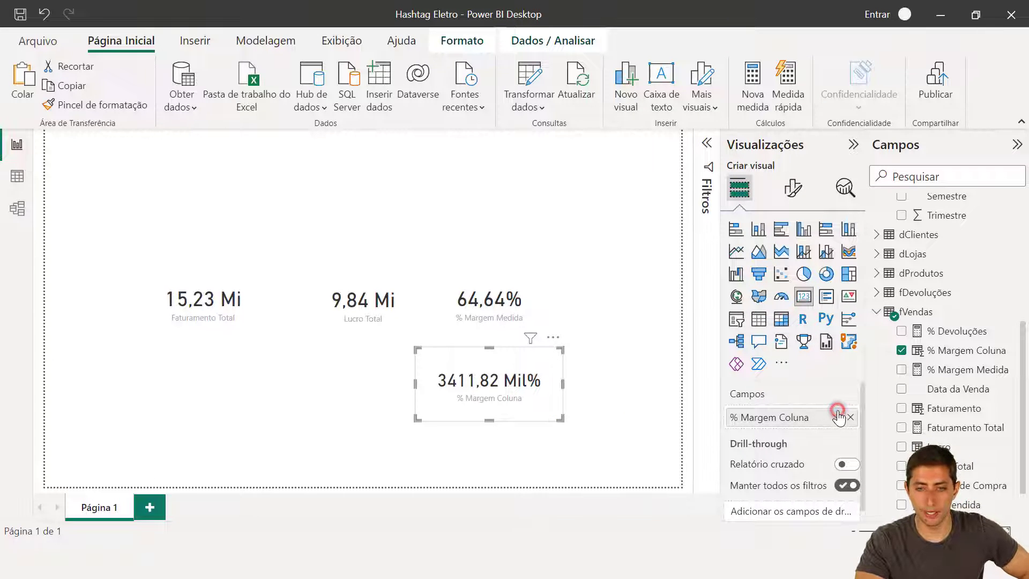
pyautogui.click(836, 416)
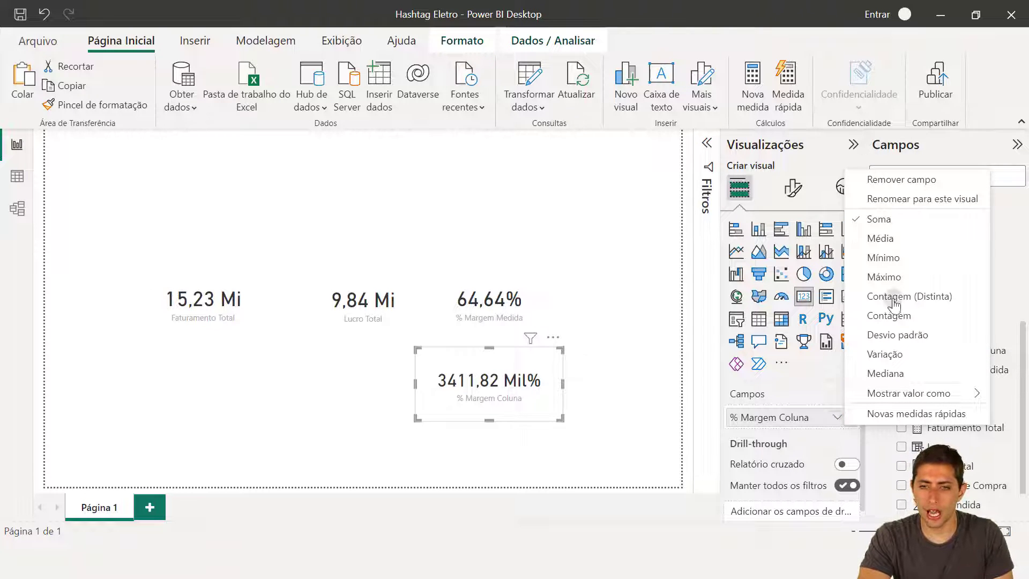
pyautogui.click(926, 247)
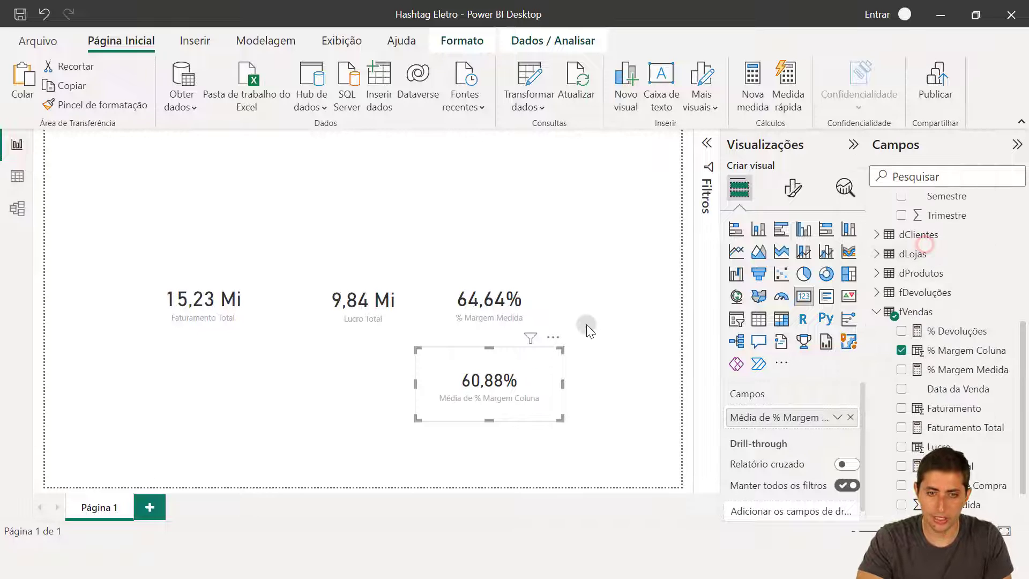
pyautogui.click(606, 355)
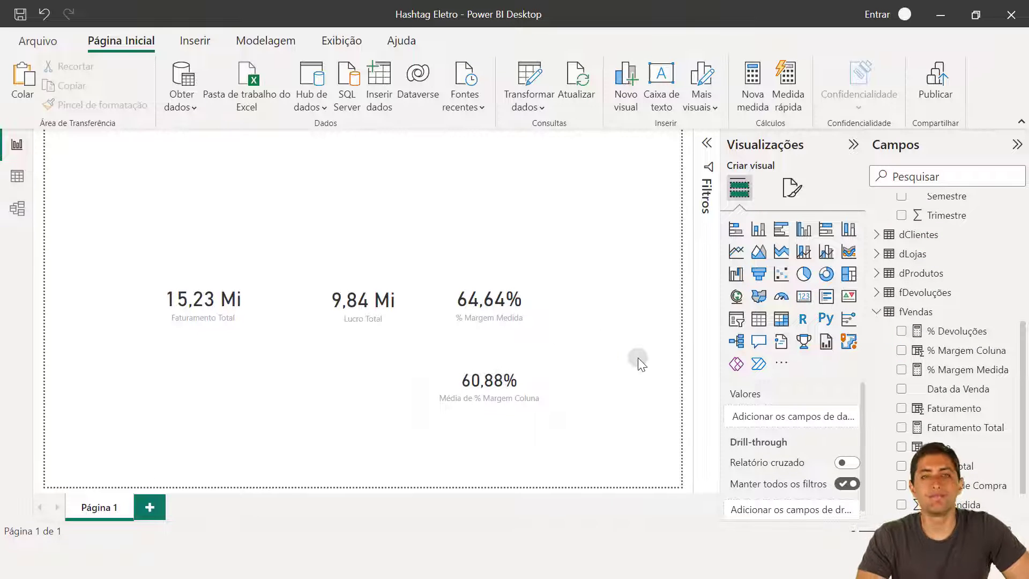
# - Compare the % Margem Medida card with the Média de % Margem Coluna card
pyautogui.hotkey('ctrl', '1')
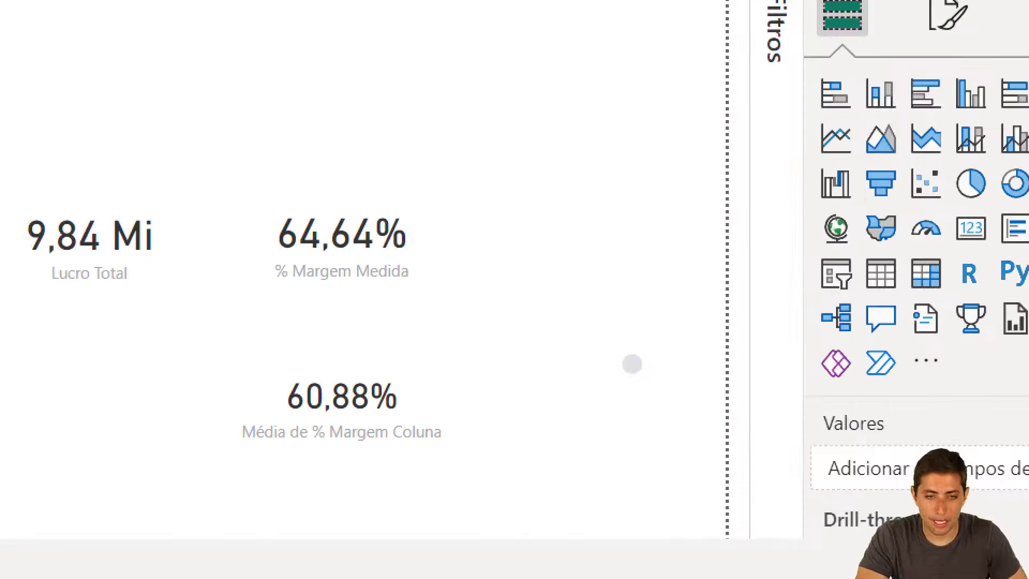
pyautogui.click(626, 362)
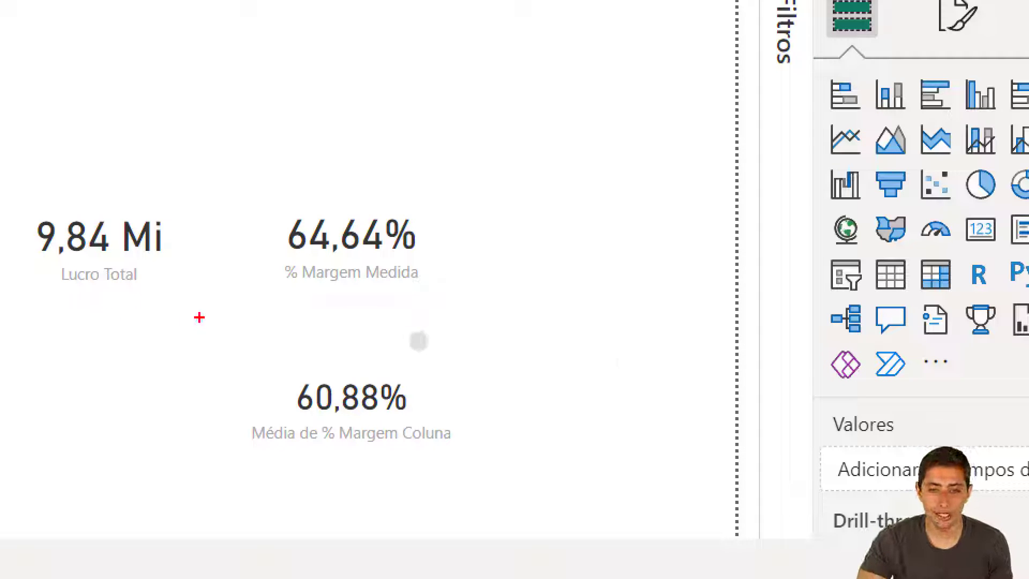
pyautogui.moveTo(218, 338); pyautogui.dragTo(481, 457)
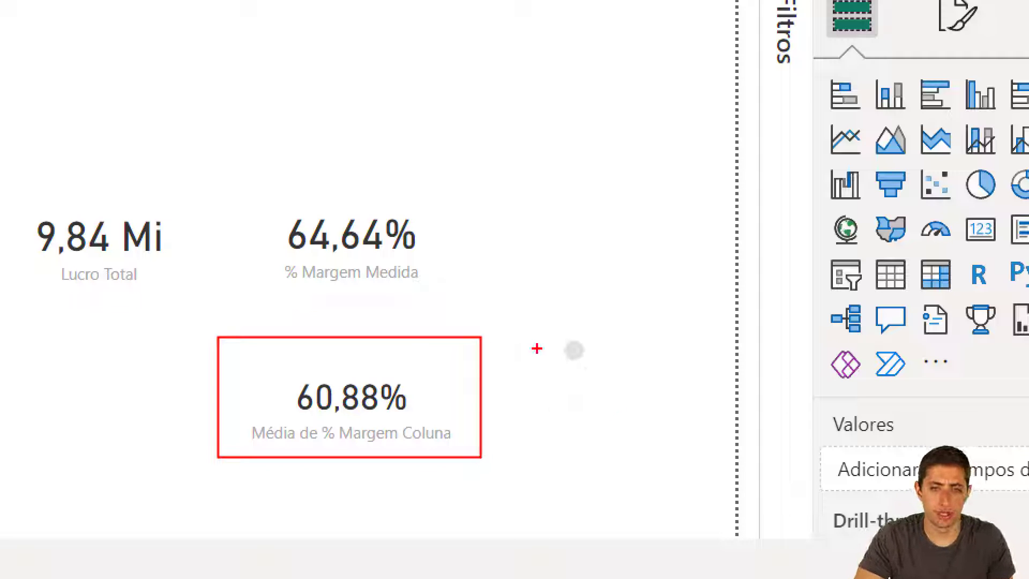
pyautogui.moveTo(203, 175); pyautogui.dragTo(498, 308)
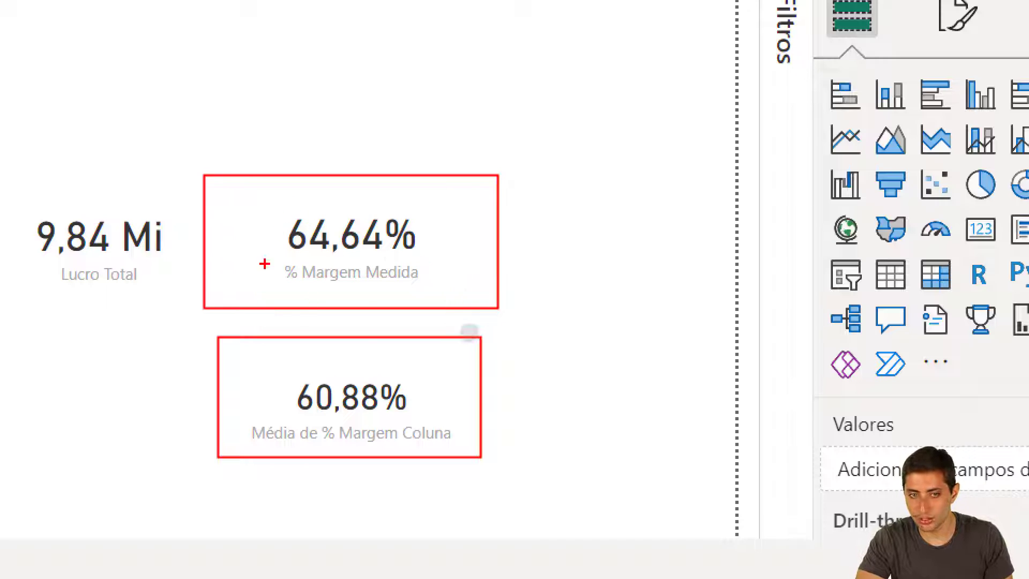
pyautogui.moveTo(216, 334); pyautogui.dragTo(480, 459)
pyautogui.hotkey('ctrl', 'z')
pyautogui.hotkey('ctrl', 'z')
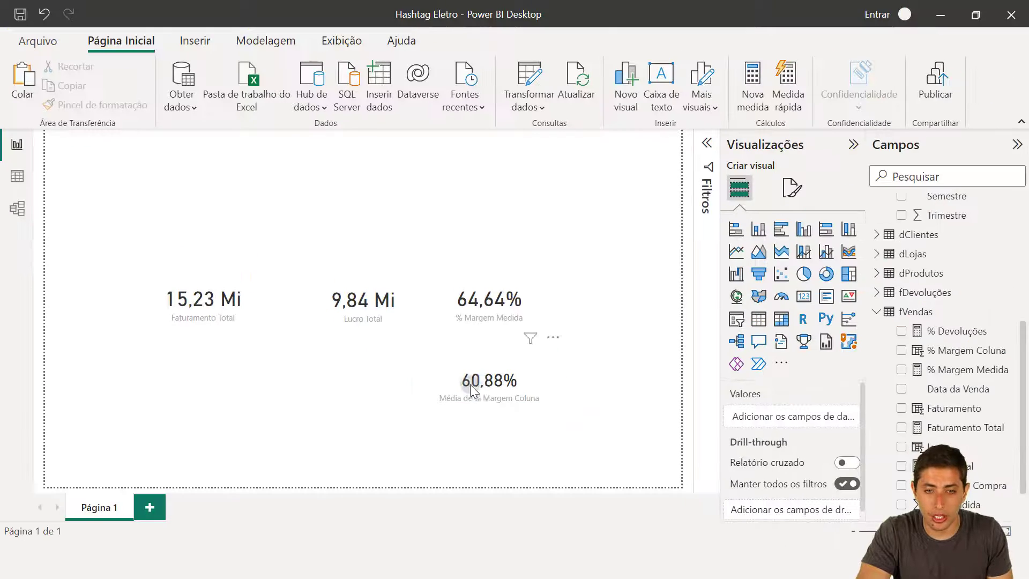
pyautogui.click(340, 421)
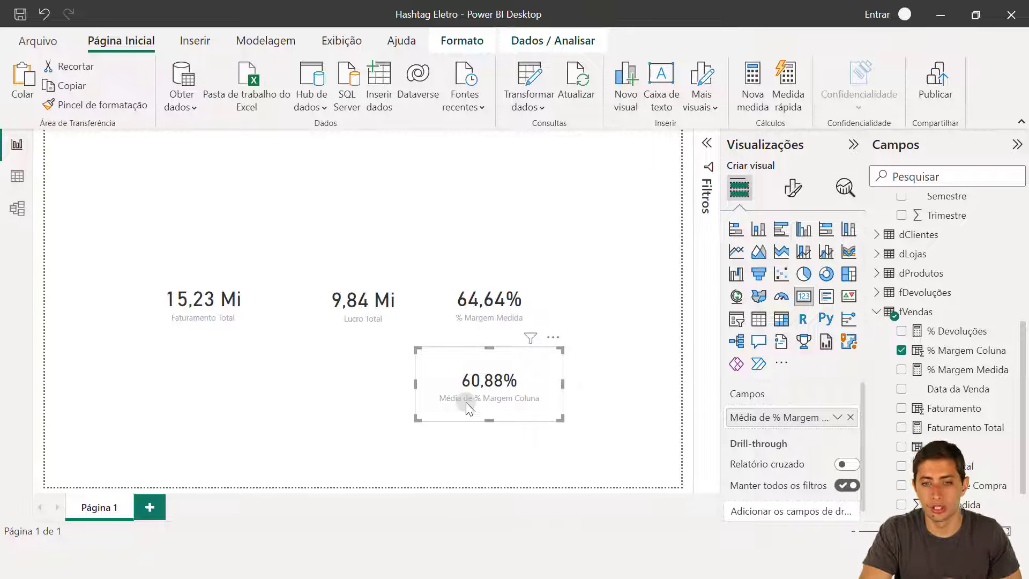
# - Switch to the Exemplo workbook in Excel and examine each product's Faturamento, Lucro and Margem, including the margin formula in D2
pyautogui.click(558, 474)
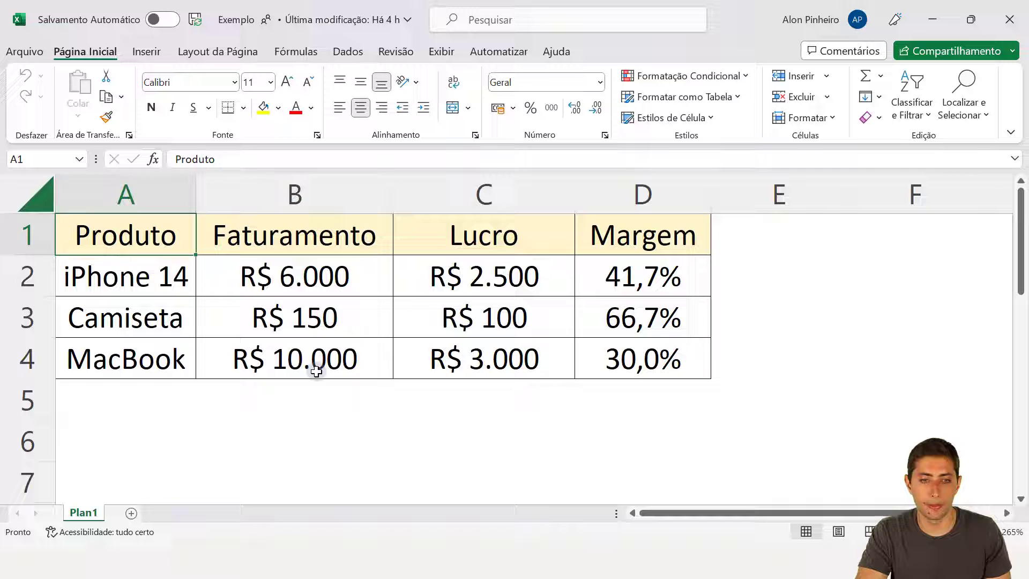
pyautogui.click(302, 358)
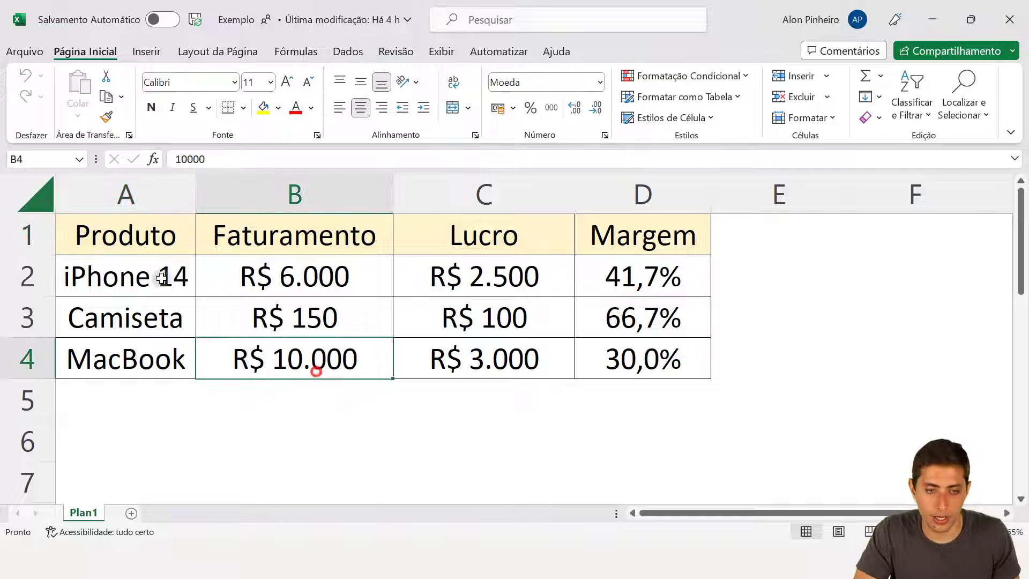
pyautogui.click(134, 239)
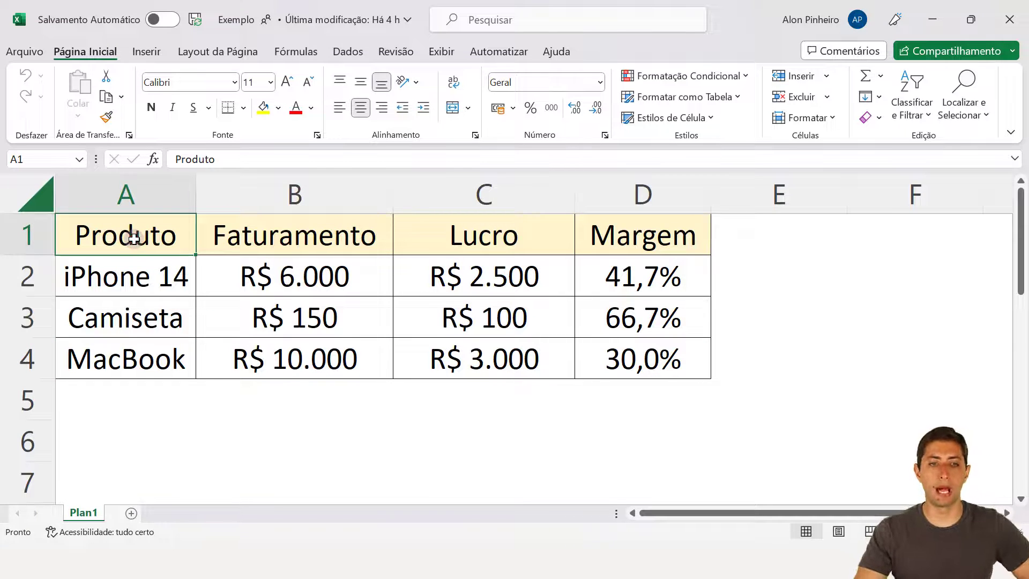
pyautogui.click(143, 265)
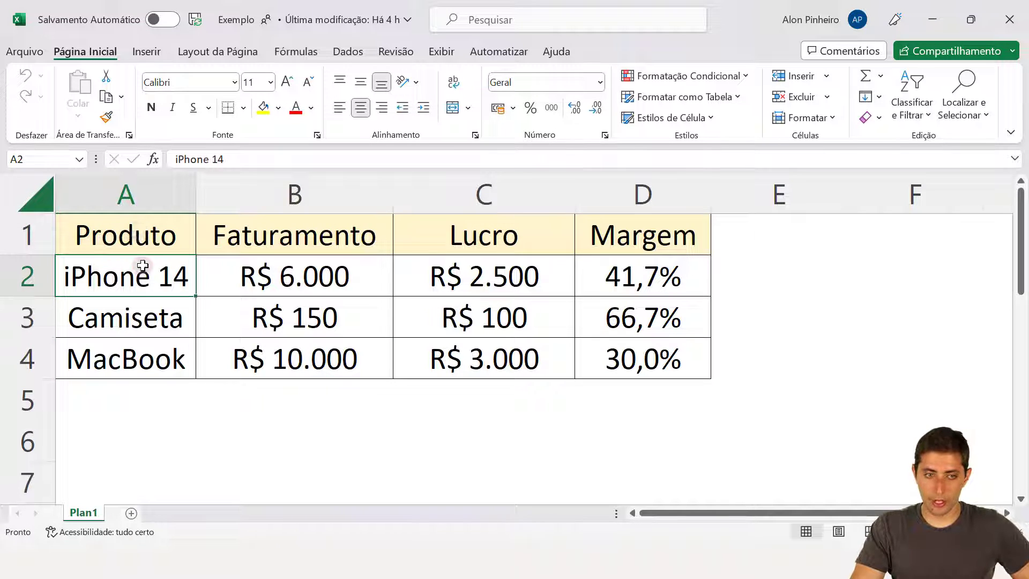
pyautogui.click(142, 310)
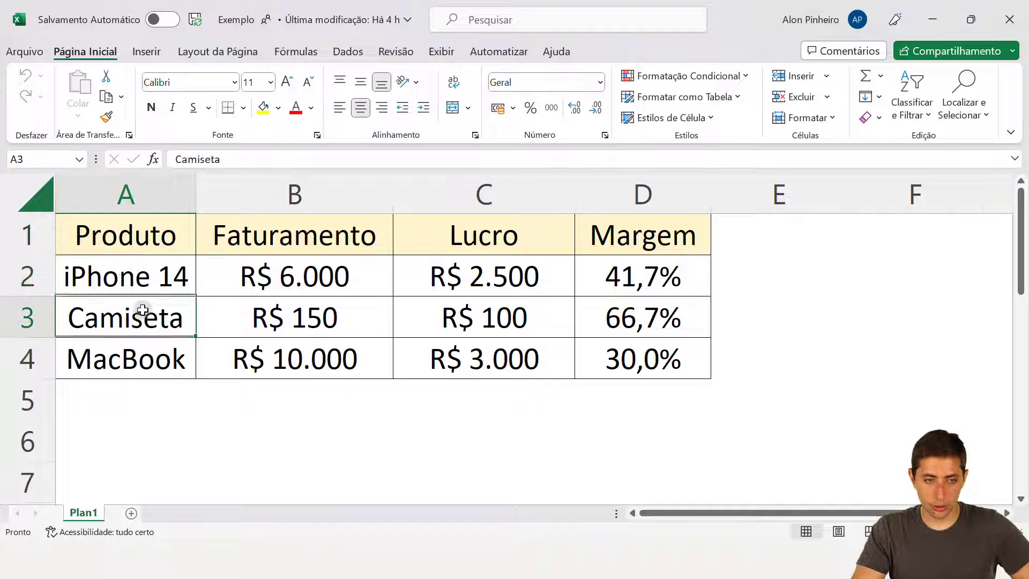
pyautogui.click(140, 349)
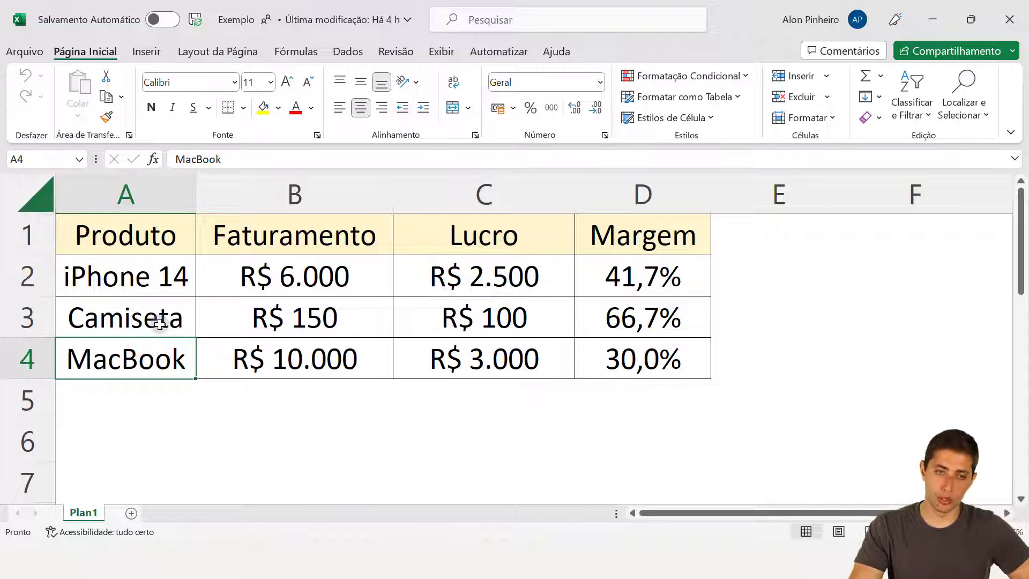
pyautogui.moveTo(143, 282); pyautogui.dragTo(166, 355)
pyautogui.click(298, 267)
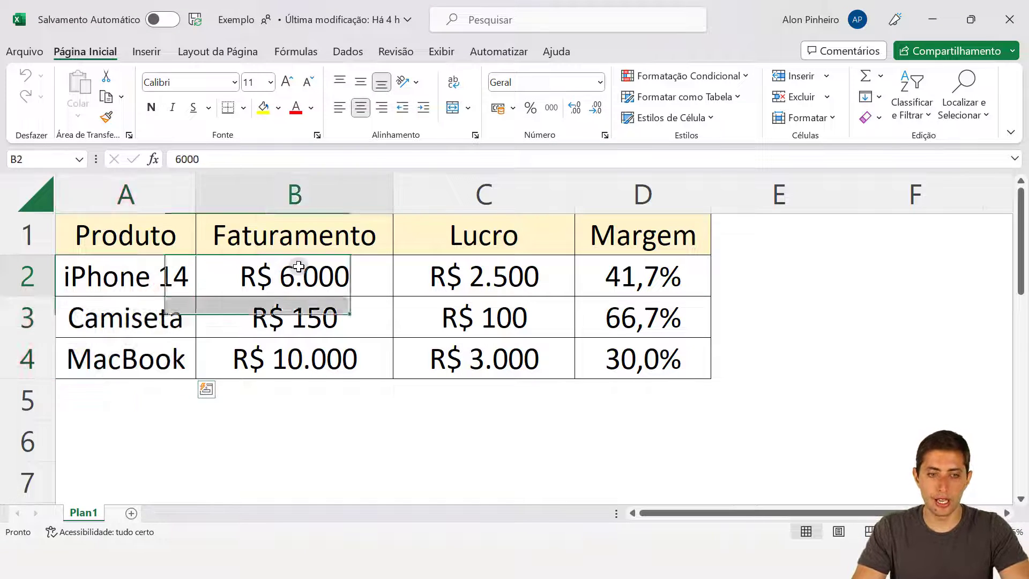
pyautogui.moveTo(298, 266); pyautogui.dragTo(291, 343)
pyautogui.moveTo(434, 282); pyautogui.dragTo(453, 364)
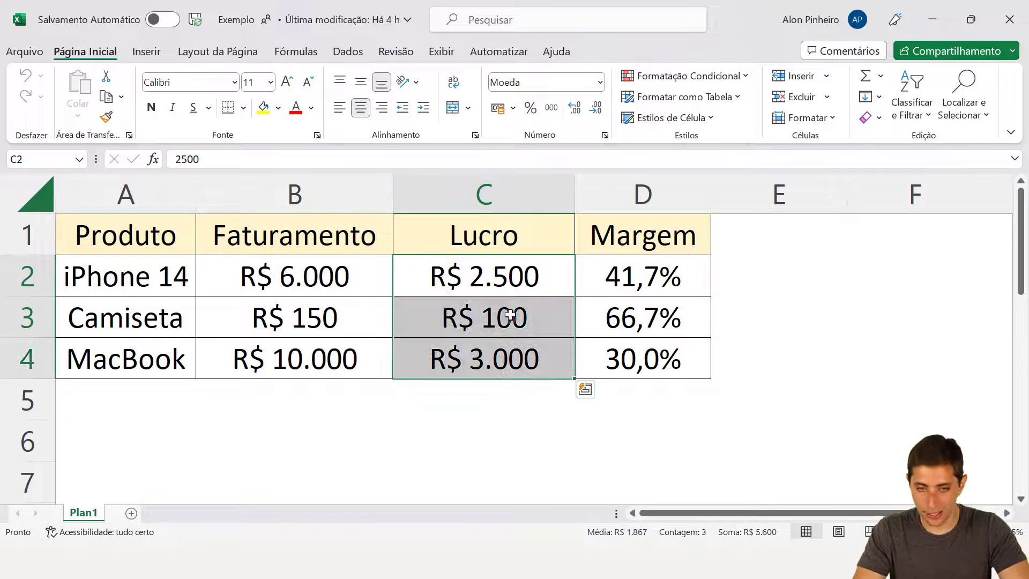
pyautogui.moveTo(613, 271); pyautogui.dragTo(604, 356)
pyautogui.click(621, 279)
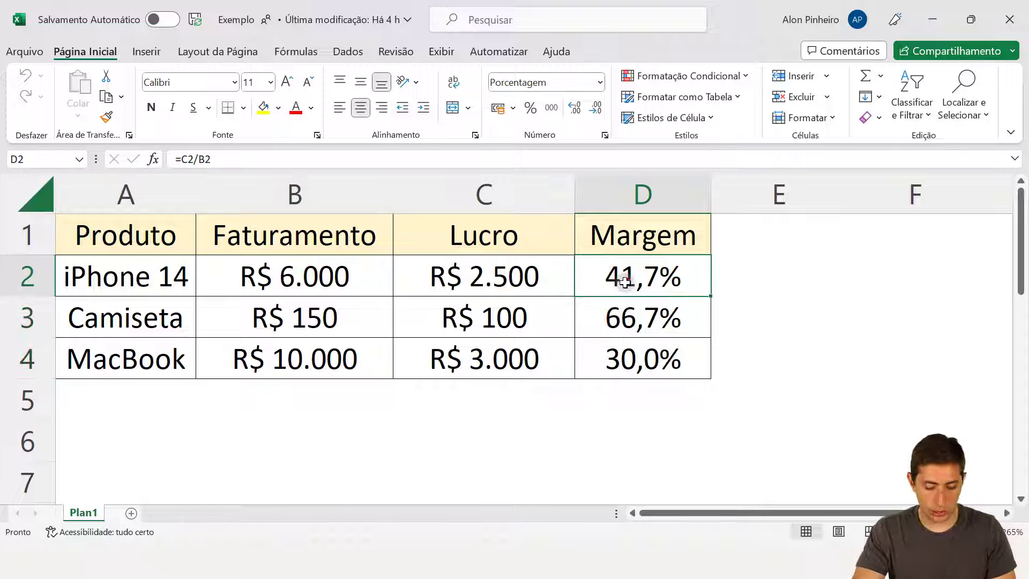
pyautogui.doubleClick(625, 283)
pyautogui.press('Escape')
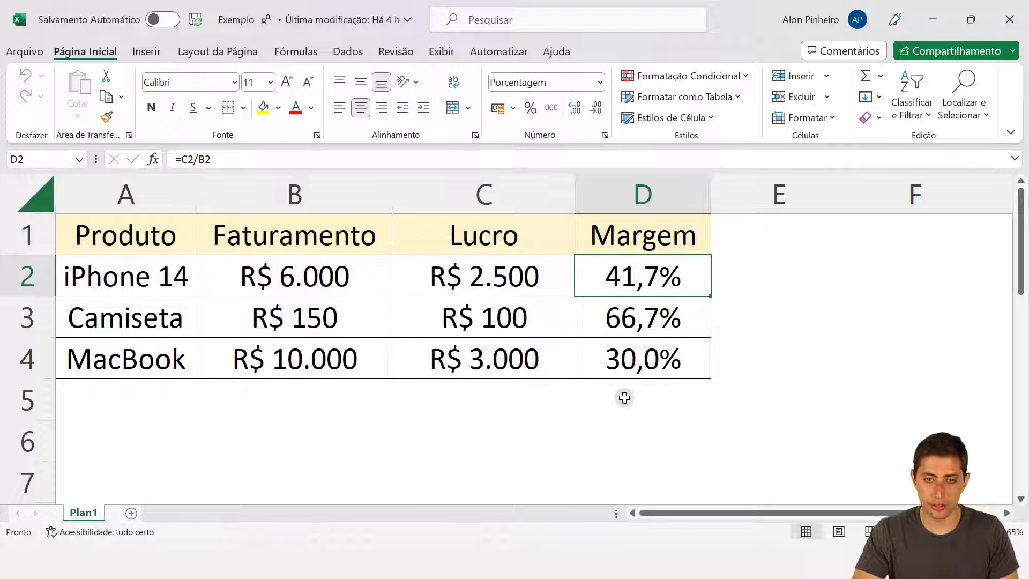
# - Average the three product margins in cell D5 with the formula =MÉDIA(D2:D4)
pyautogui.click(624, 397)
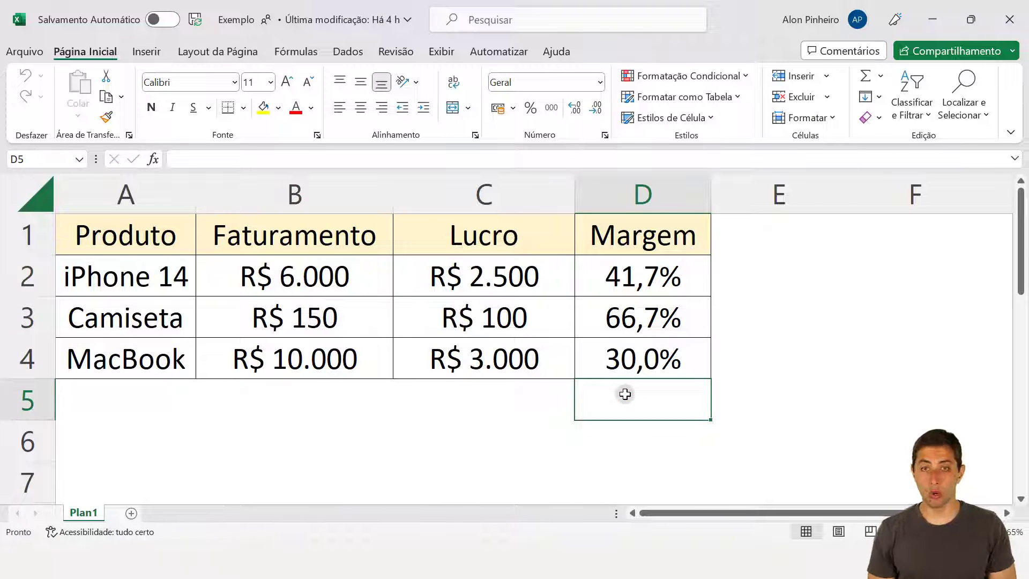
pyautogui.write('=médi')
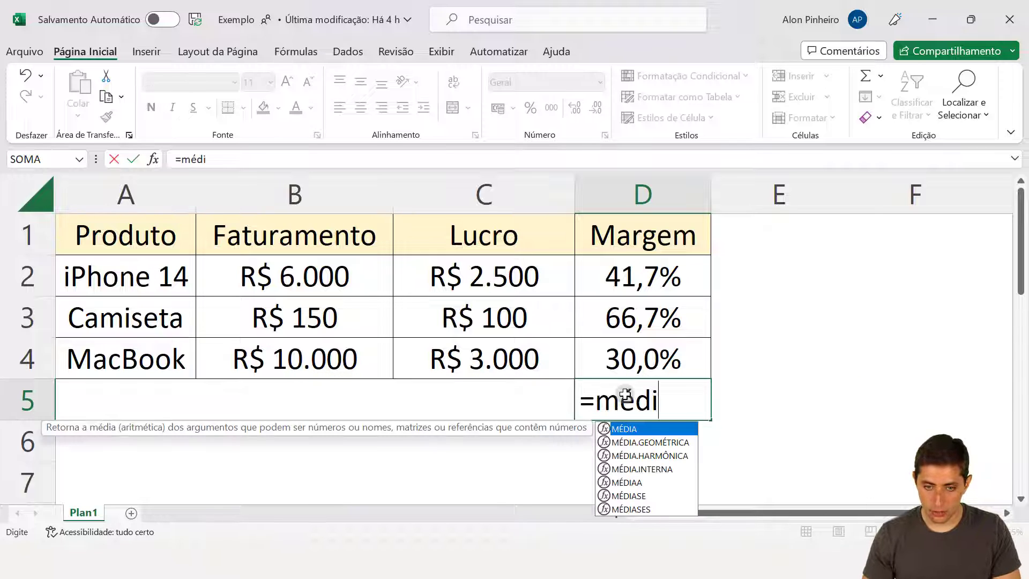
pyautogui.press('Tab')
pyautogui.press('Up')
pyautogui.press('Up')
pyautogui.press('Up')
pyautogui.hotkey('shift', 'Down')
pyautogui.hotkey('shift', 'Down')
pyautogui.write(')')
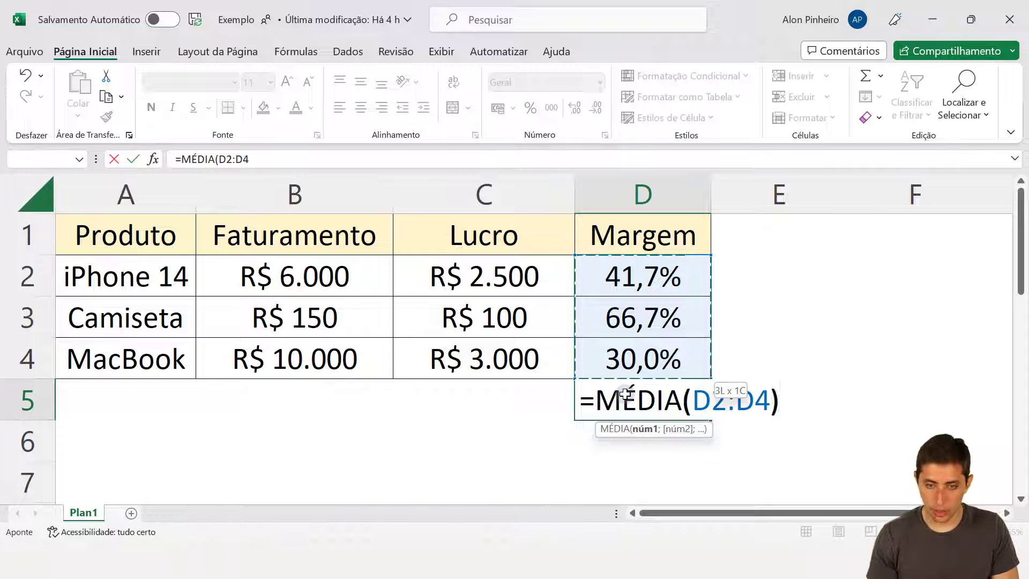
pyautogui.press('Return')
# - Review the average in D5 against the individual margin cells D2 to D4
pyautogui.click(634, 398)
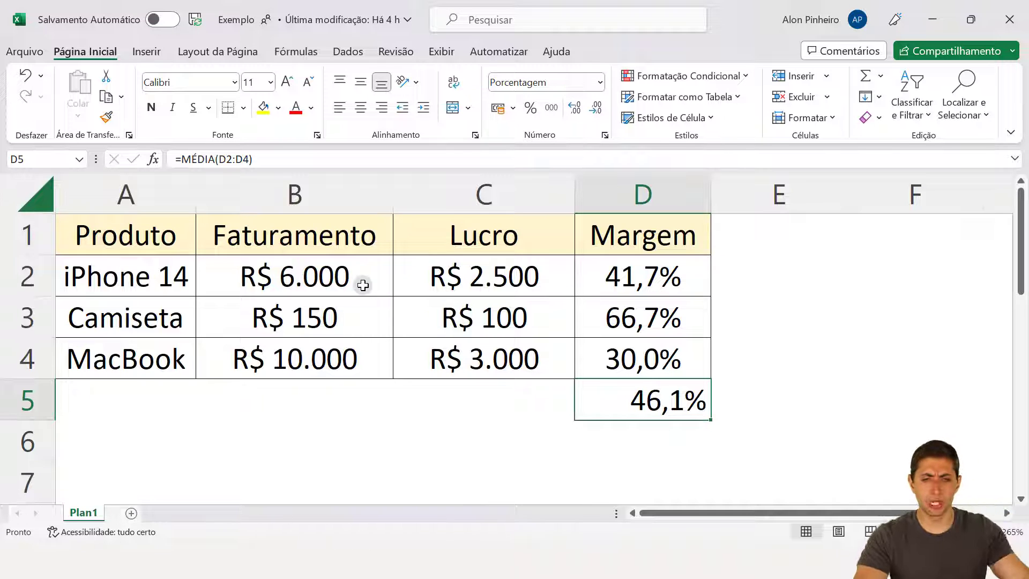
pyautogui.click(643, 367)
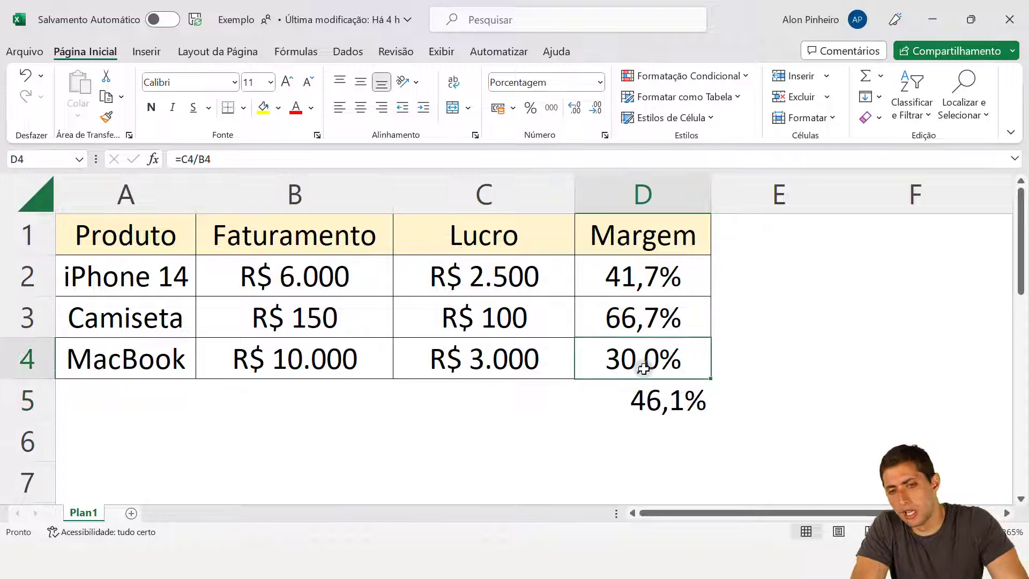
pyautogui.click(611, 287)
pyautogui.click(645, 318)
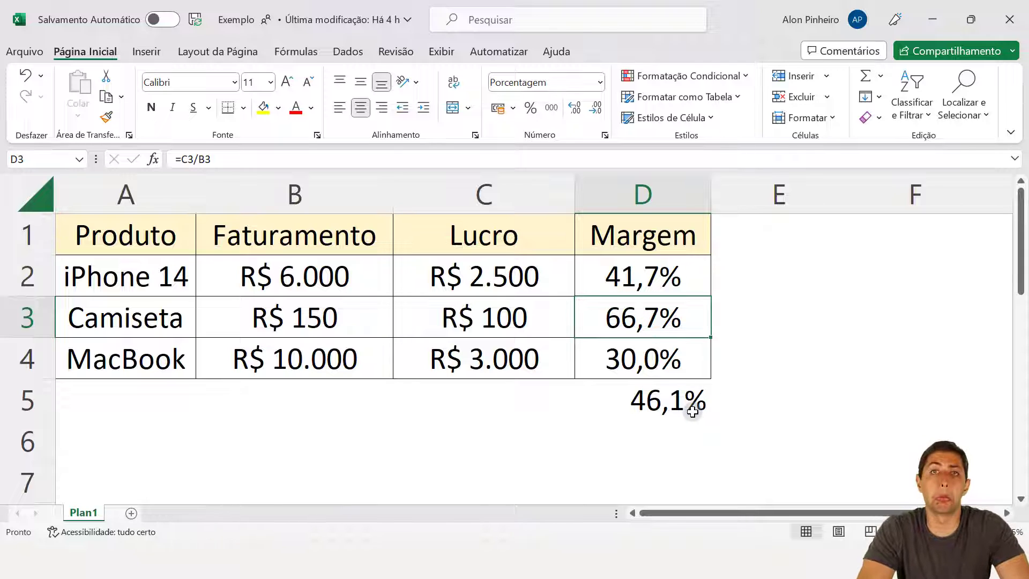
pyautogui.click(663, 405)
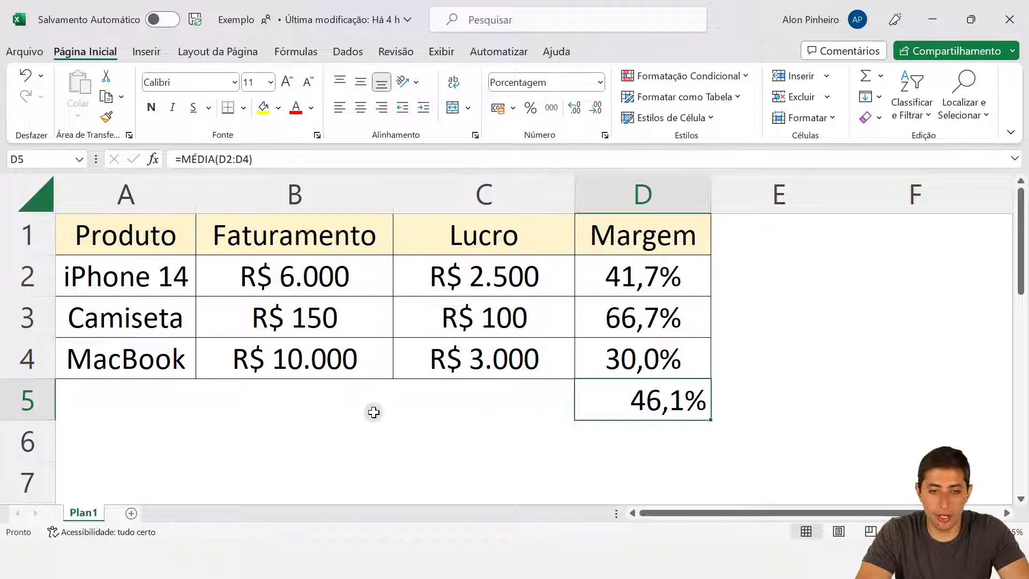
# - Total the Faturamento column in cell B5 with the formula =SOMA(B2:B4)
pyautogui.click(319, 410)
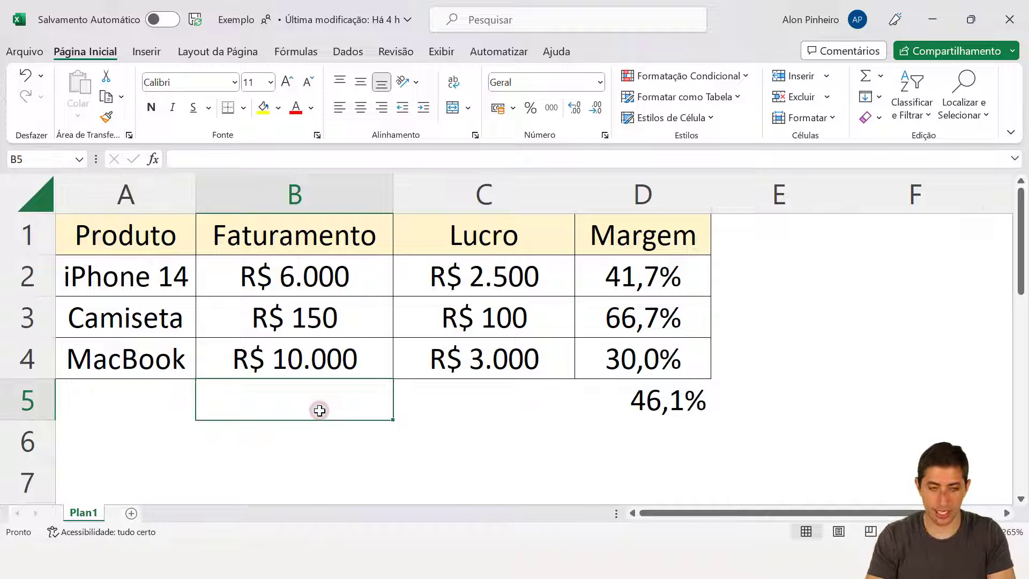
pyautogui.write('=som')
pyautogui.press('Tab')
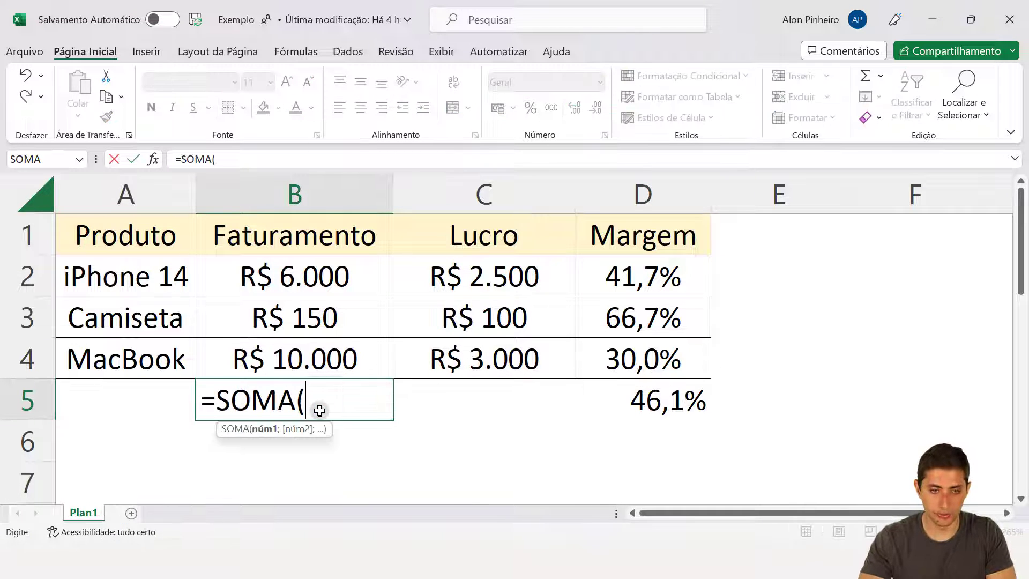
pyautogui.moveTo(234, 281); pyautogui.dragTo(263, 341)
pyautogui.write(')')
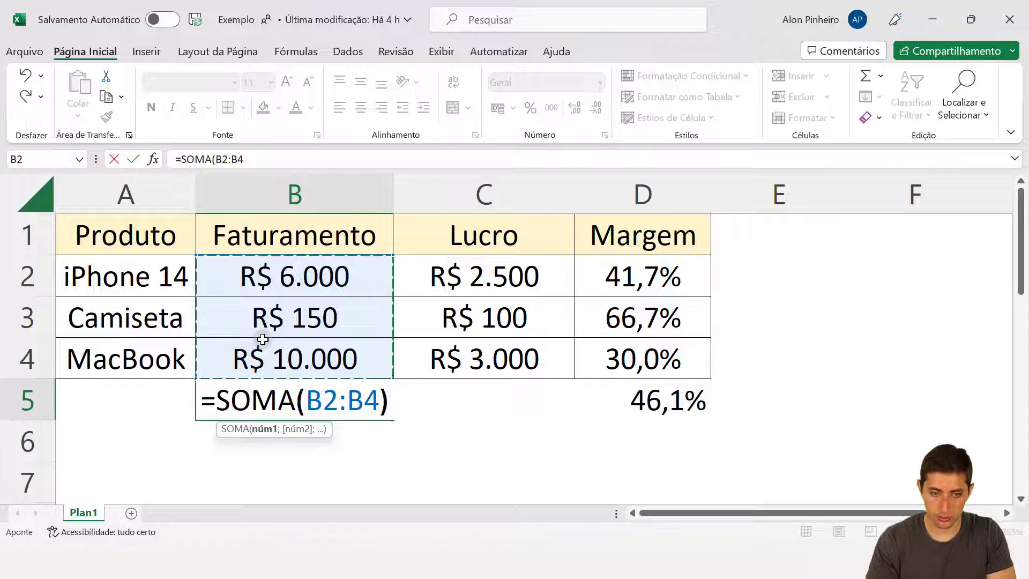
pyautogui.press('Return')
# - Total the Lucro column in cell C5 with the formula =SOMA(C2:C4)
pyautogui.press('Up')
pyautogui.press('Right')
pyautogui.write('=som')
pyautogui.press('Tab')
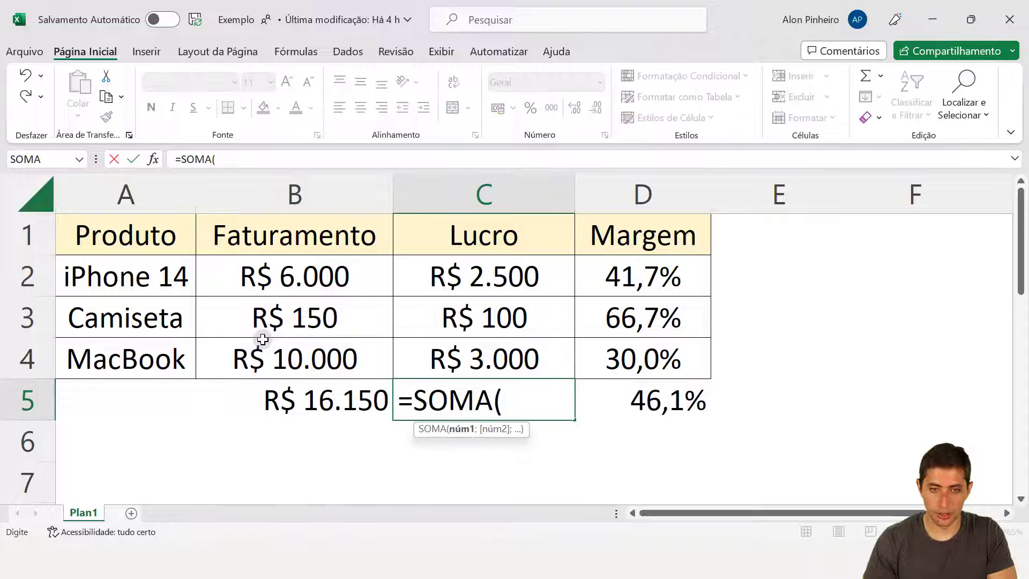
pyautogui.press('Up')
pyautogui.press('Up')
pyautogui.press('Up')
pyautogui.hotkey('shift', 'Down')
pyautogui.hotkey('shift', 'Down')
pyautogui.write(')')
pyautogui.press('Return')
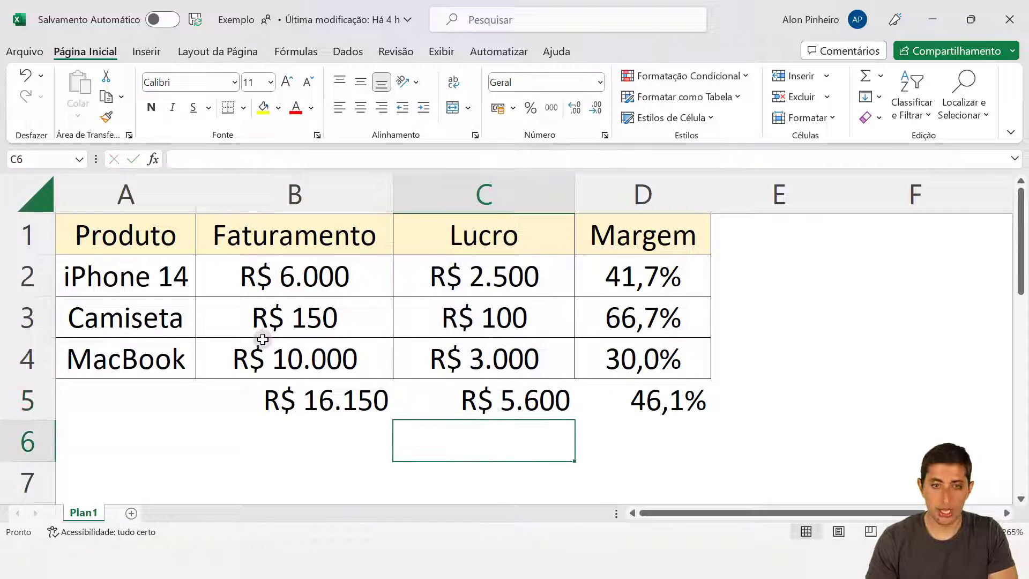
# - Calculate the overall margin in cell D6 with the formula =C5/B5 and format it as a percentage with one decimal place
pyautogui.press('Right')
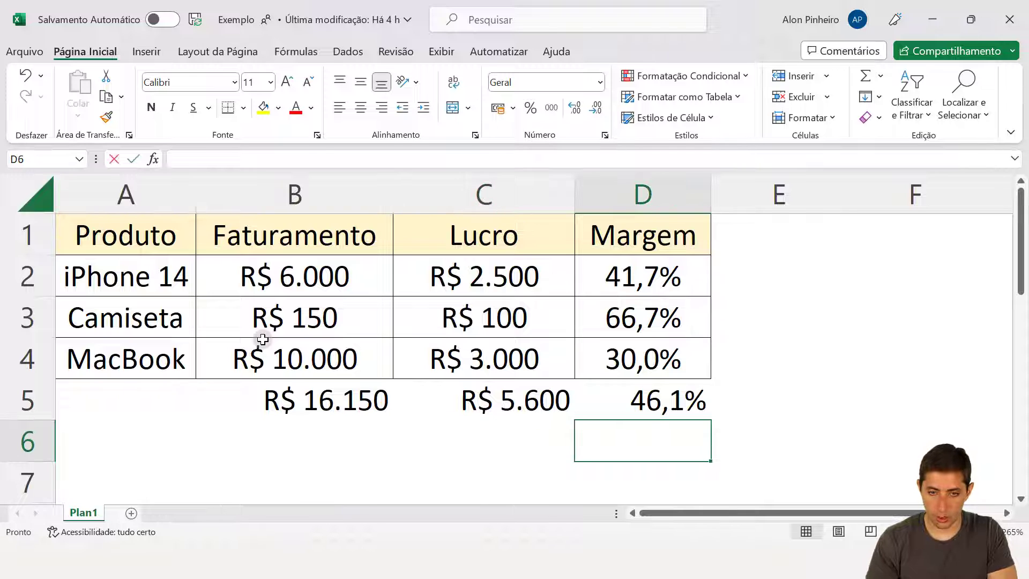
pyautogui.write('=')
pyautogui.press('Up')
pyautogui.press('Left')
pyautogui.write('/')
pyautogui.press('Up')
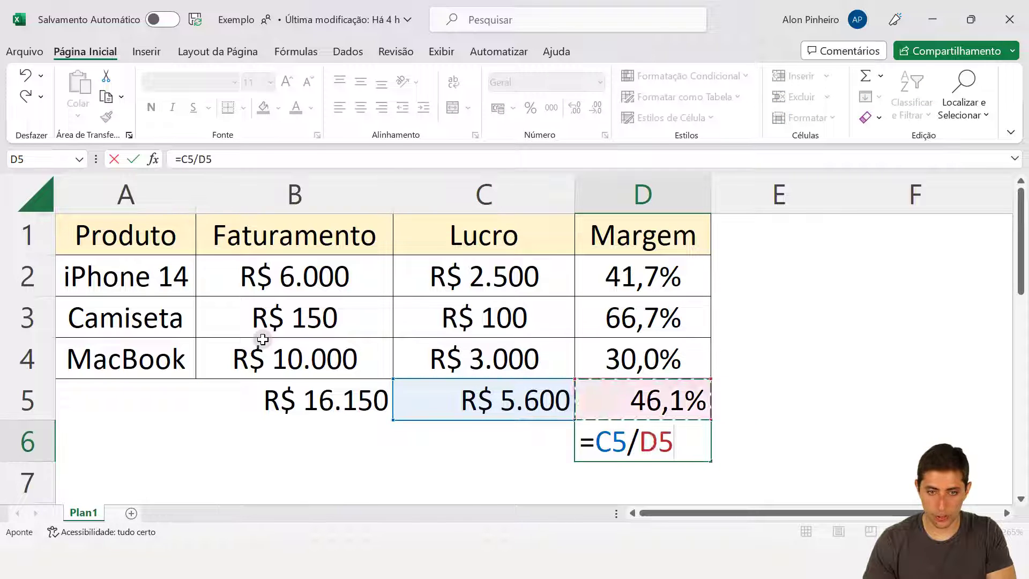
pyautogui.press('Left')
pyautogui.press('Left')
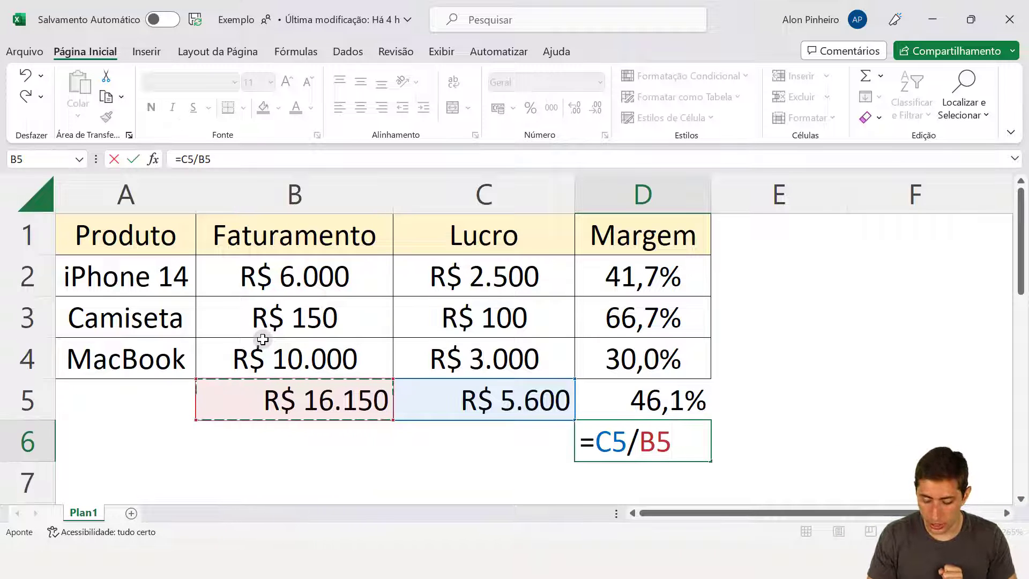
pyautogui.hotkey('ctrl', 'Return')
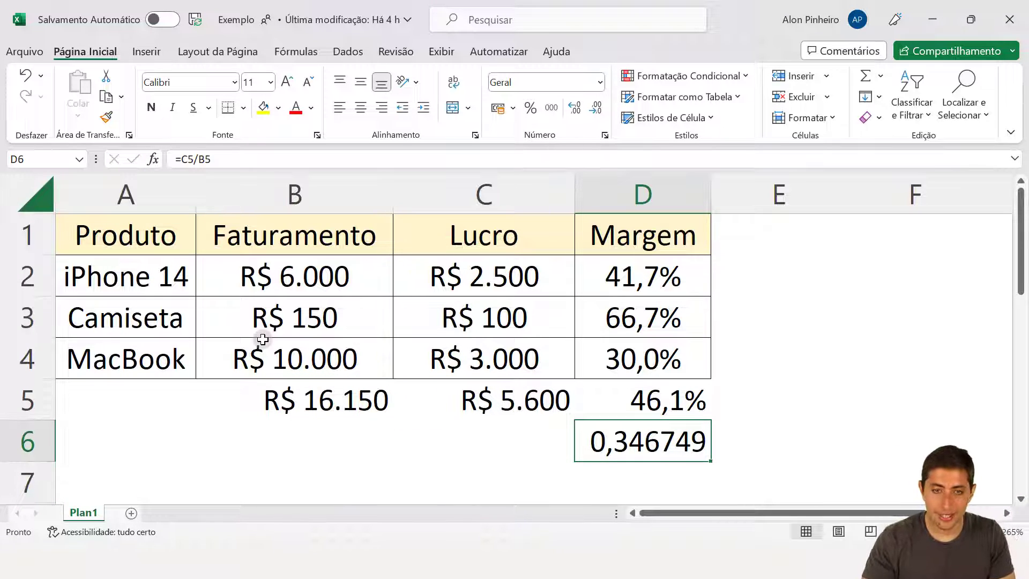
pyautogui.click(530, 108)
pyautogui.click(574, 107)
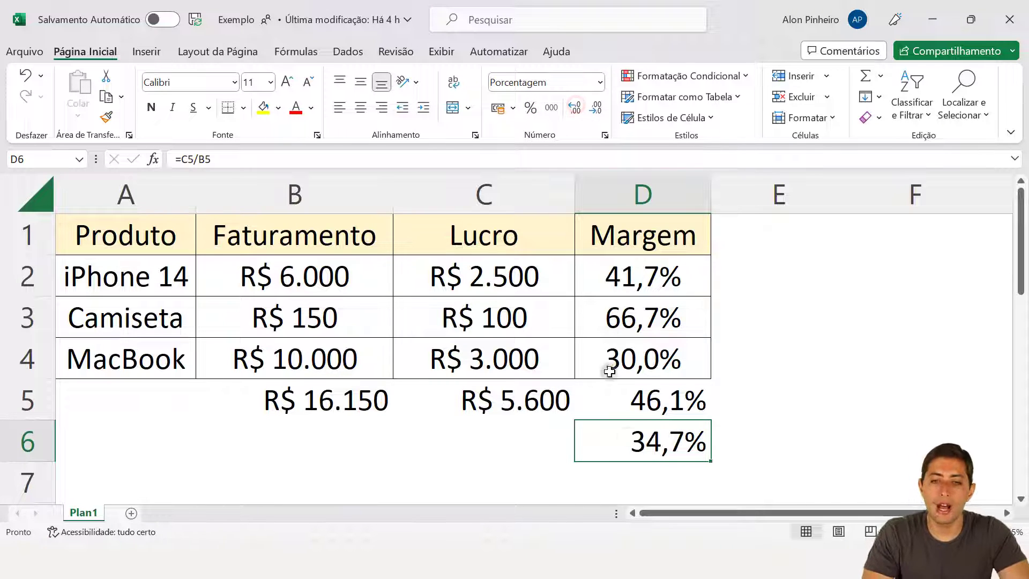
# - Fill the averaged margin in D5 with light orange and the overall margin in D6 with light green
pyautogui.click(640, 406)
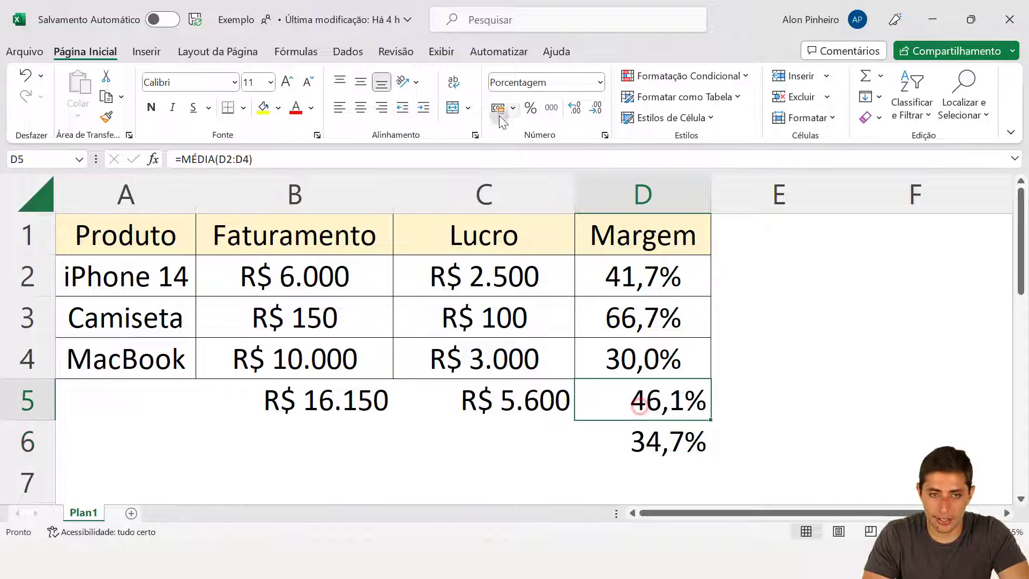
pyautogui.click(278, 108)
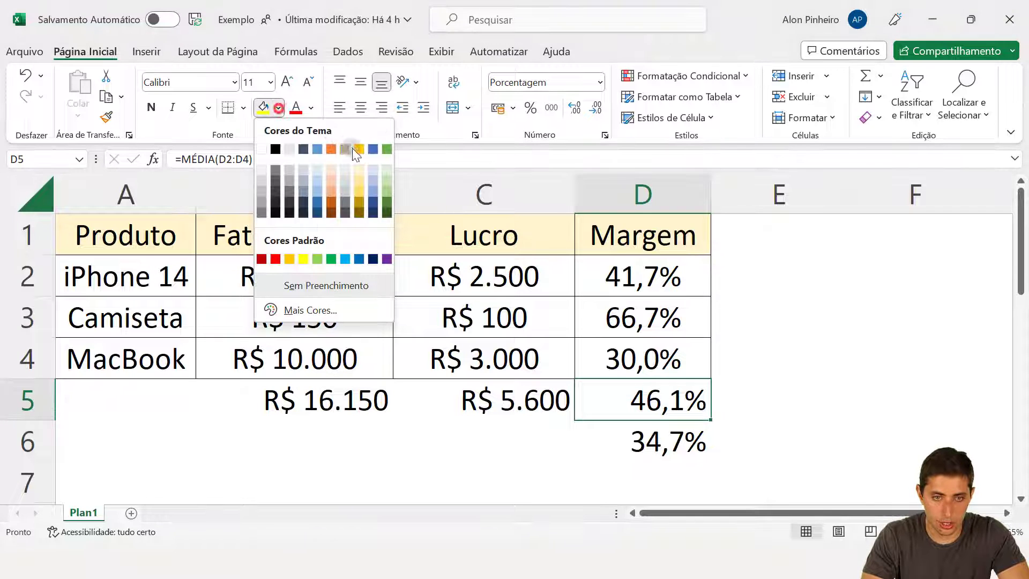
pyautogui.click(331, 169)
pyautogui.click(688, 446)
pyautogui.click(274, 113)
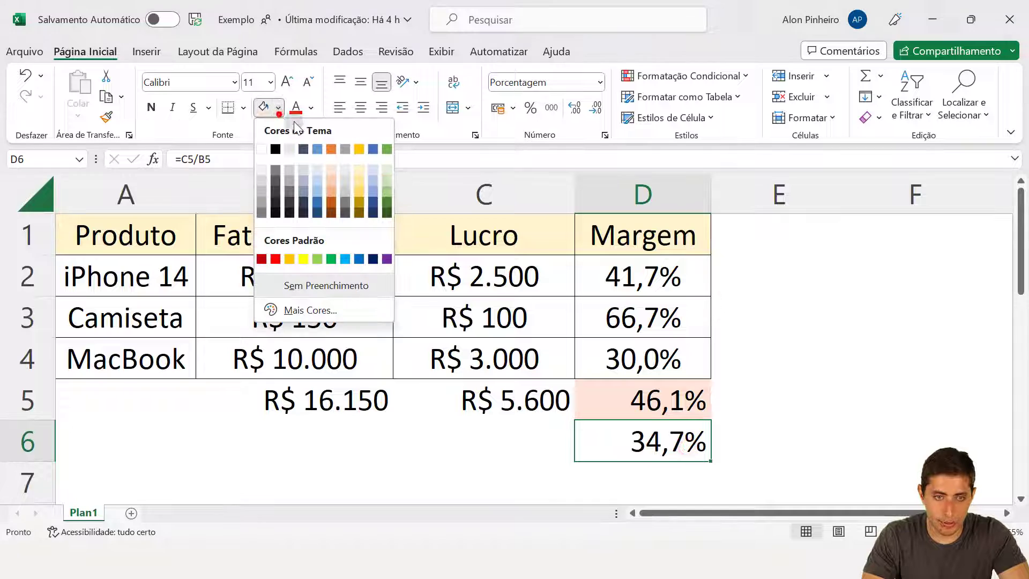
pyautogui.click(384, 166)
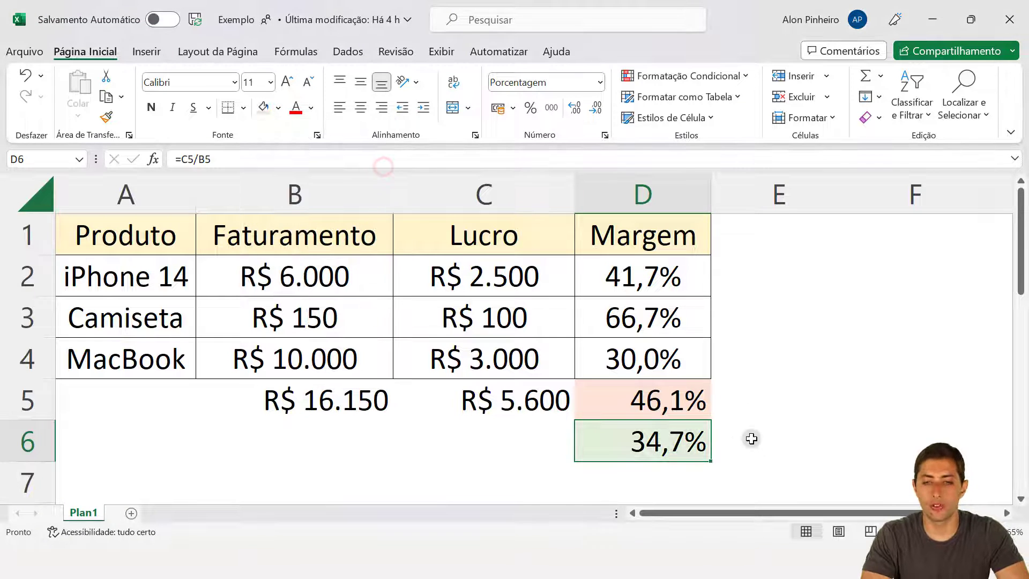
# - Compare the averaged margin in D5 with the margin calculated from the totals in D6
pyautogui.click(731, 427)
pyautogui.click(697, 439)
pyautogui.click(691, 414)
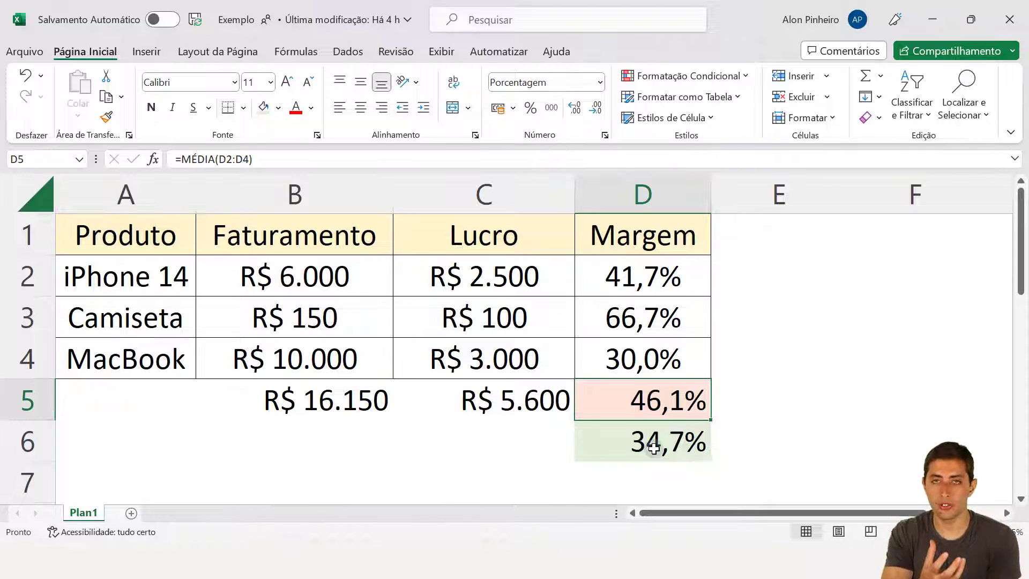
pyautogui.click(653, 448)
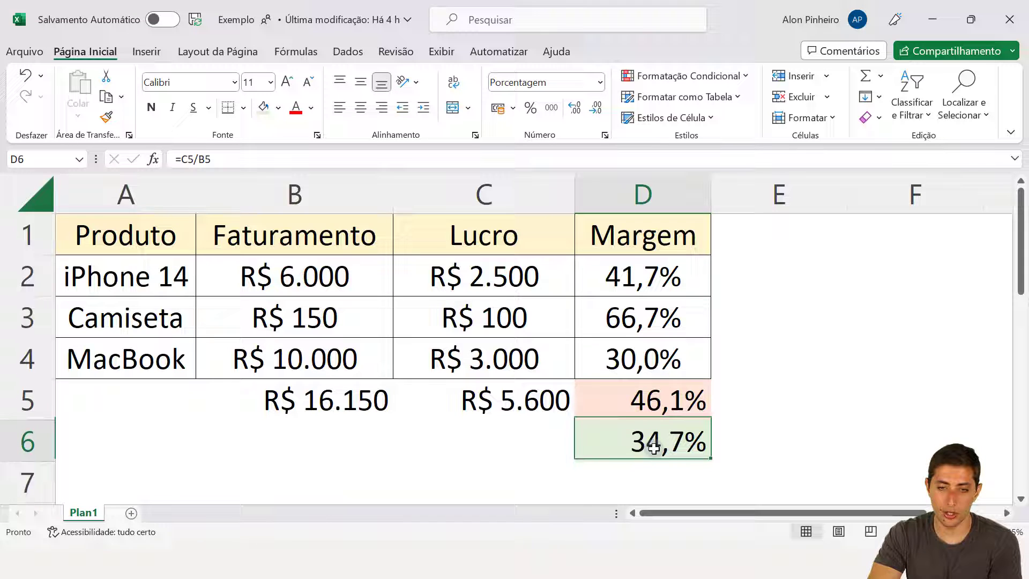
pyautogui.click(651, 401)
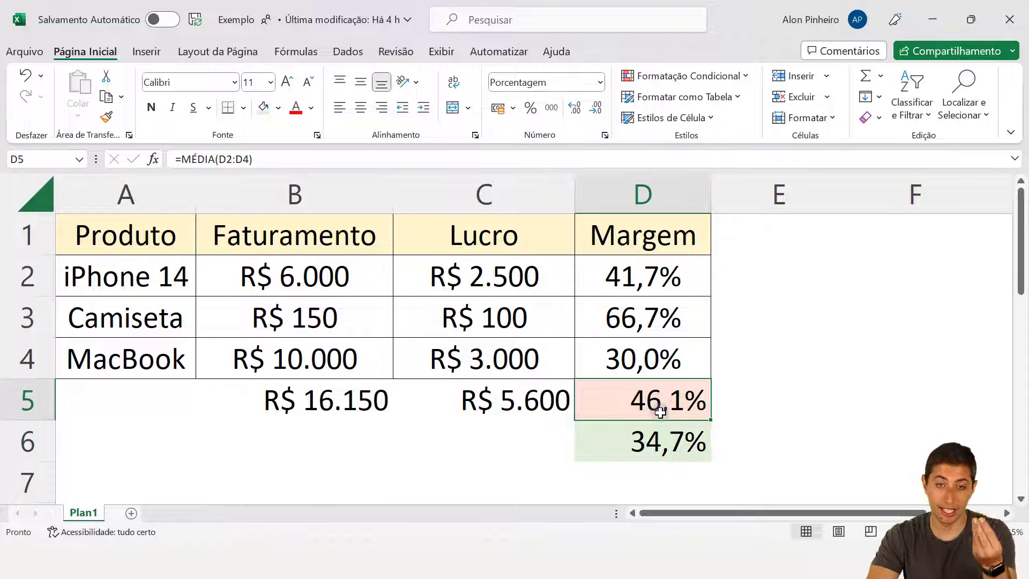
pyautogui.click(666, 442)
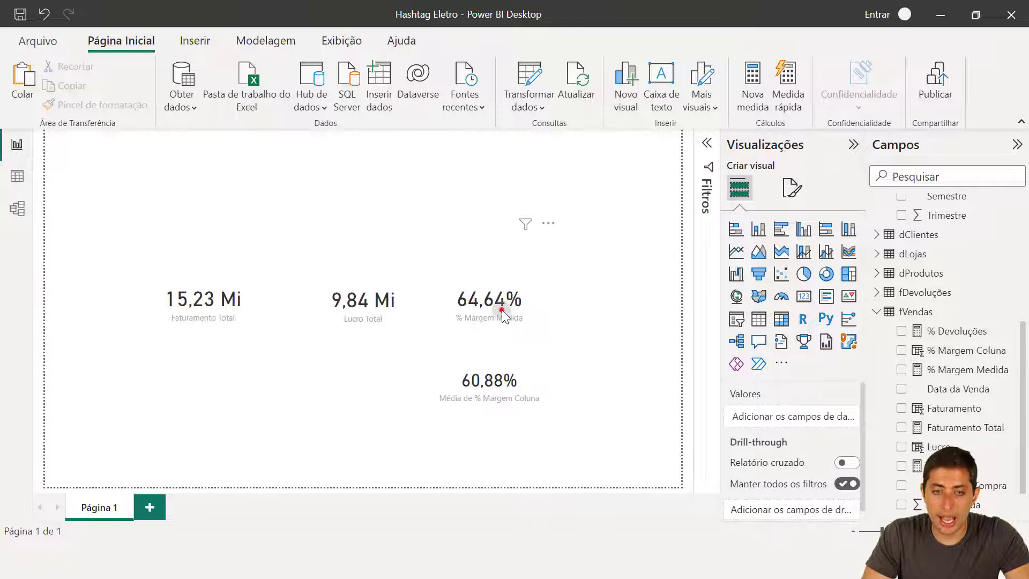
# - Switch to the Hashtag Eletro report in Power BI Desktop and review the formula of the % Margem Medida measure
pyautogui.click(500, 310)
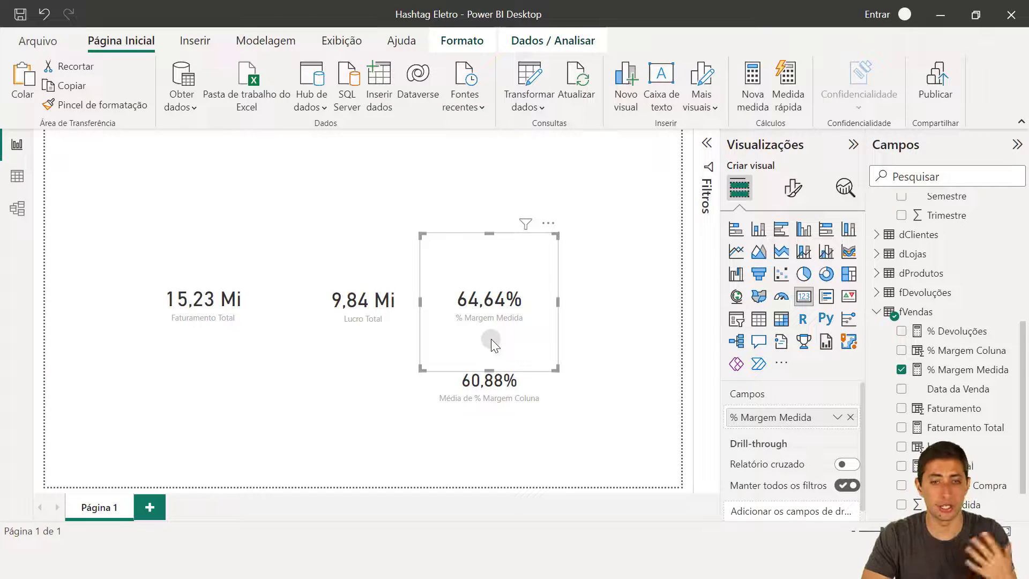
pyautogui.click(972, 371)
pyautogui.click(282, 147)
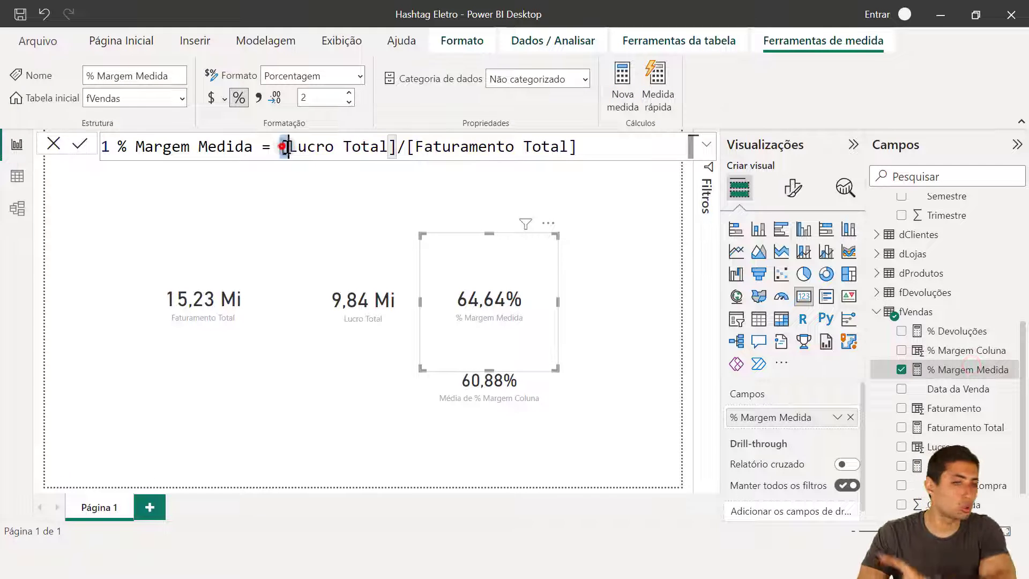
pyautogui.moveTo(282, 146); pyautogui.dragTo(577, 147)
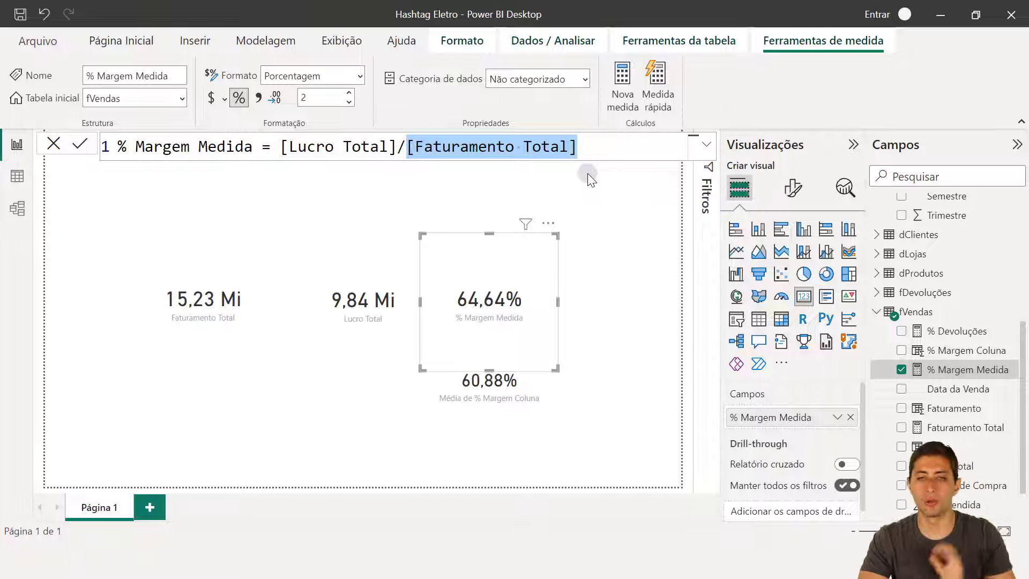
# - Open the fVendas table data and examine the formula and row values of the % Margem Coluna column
pyautogui.click(13, 179)
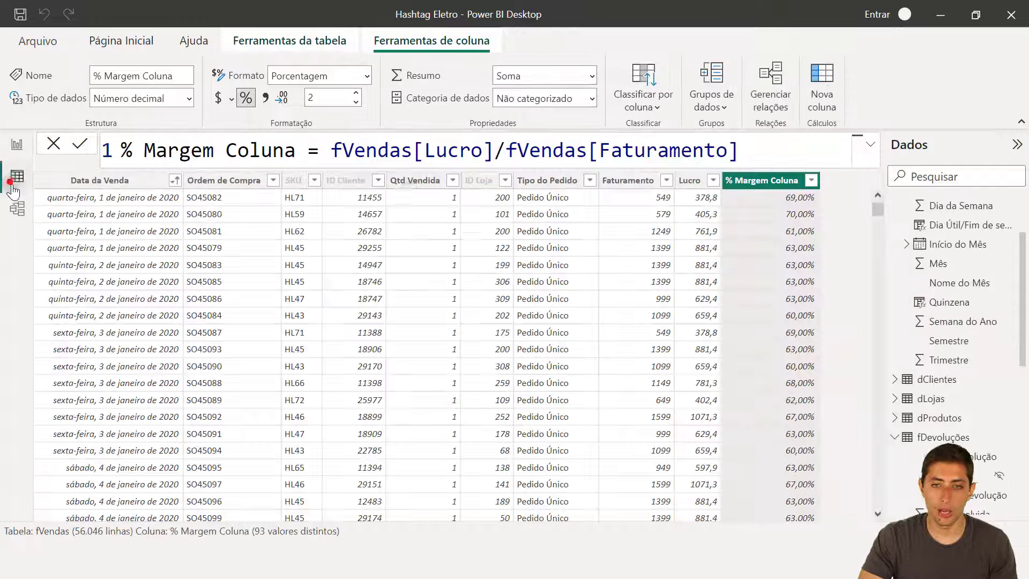
pyautogui.click(765, 174)
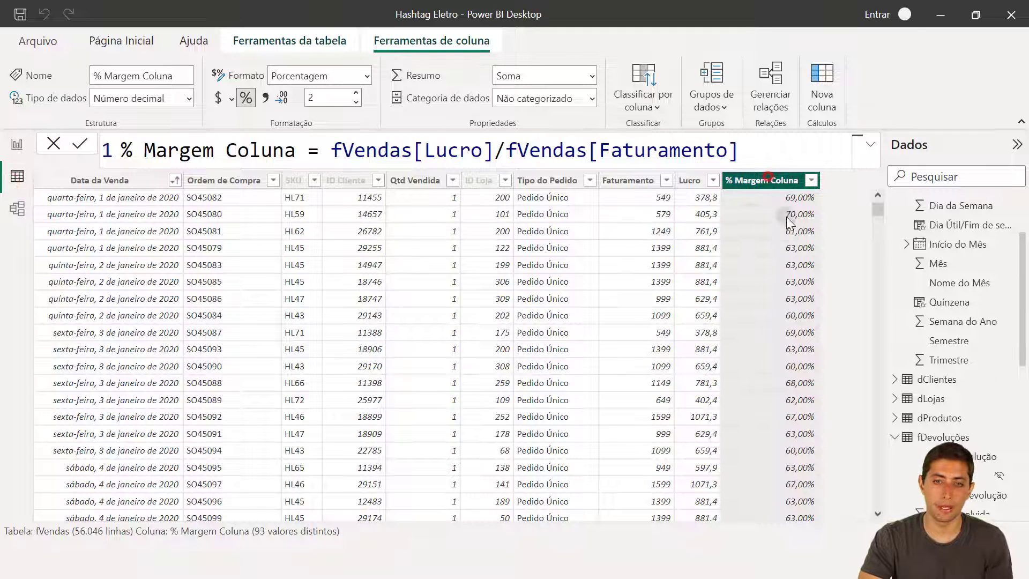
pyautogui.click(856, 209)
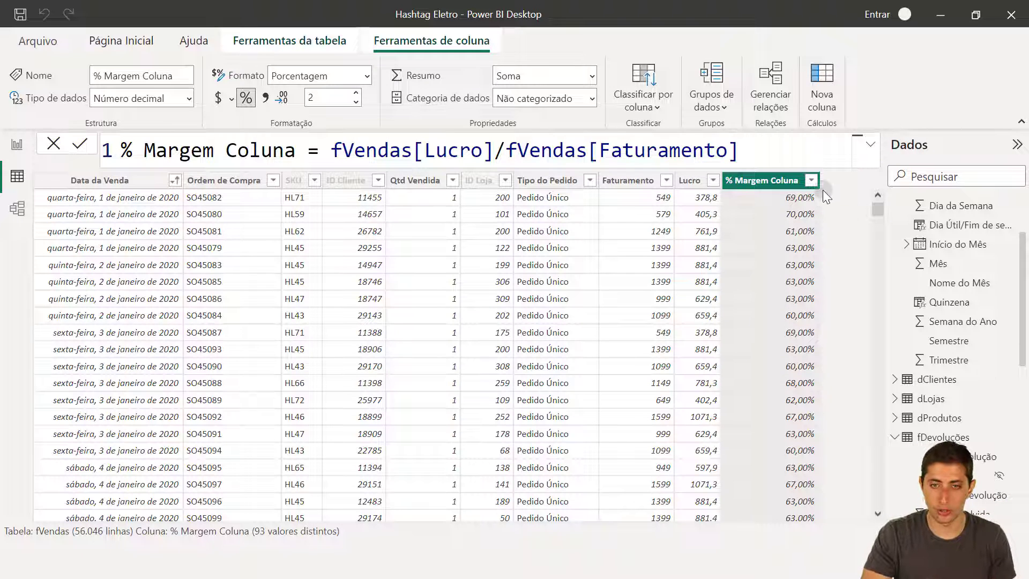
pyautogui.click(841, 195)
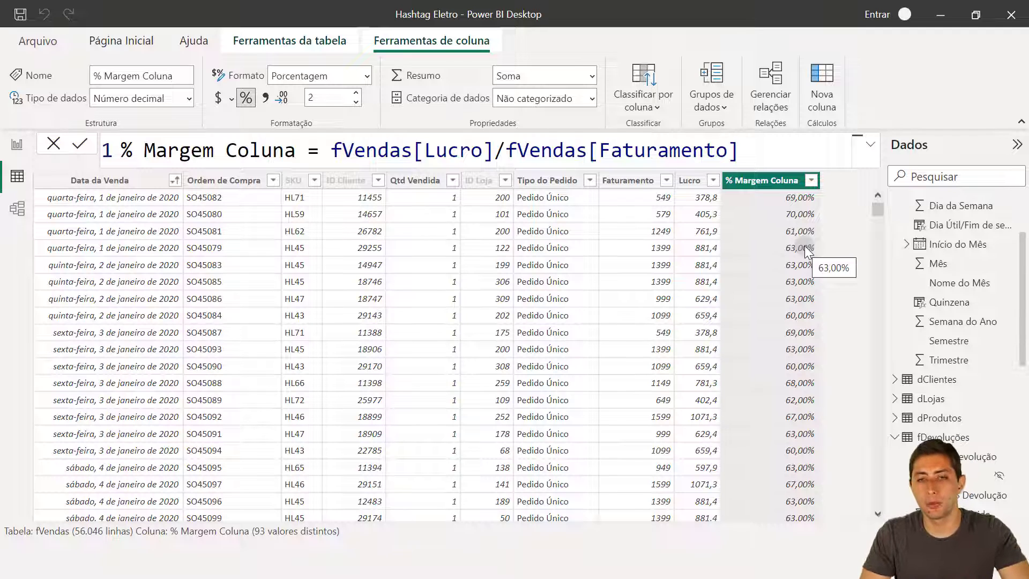
# - Examine the formulas and row-by-row values of the Faturamento and Lucro columns in the fVendas table
pyautogui.click(635, 182)
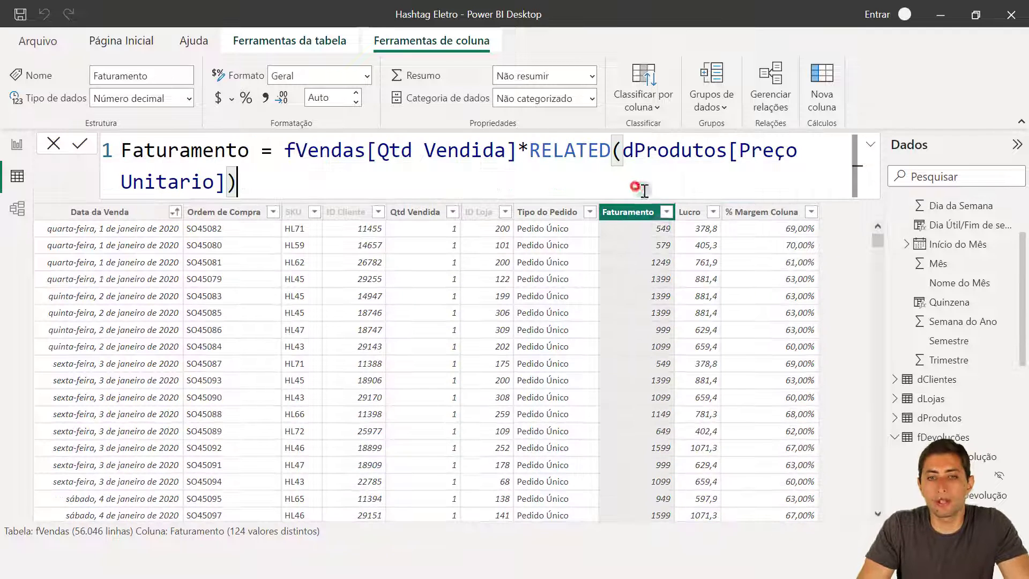
pyautogui.click(645, 226)
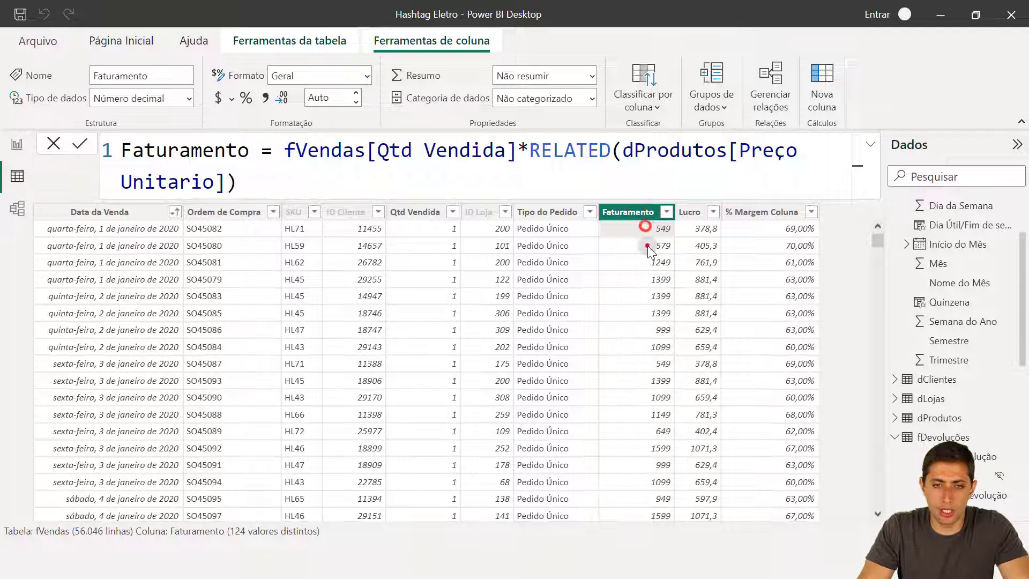
pyautogui.click(640, 246)
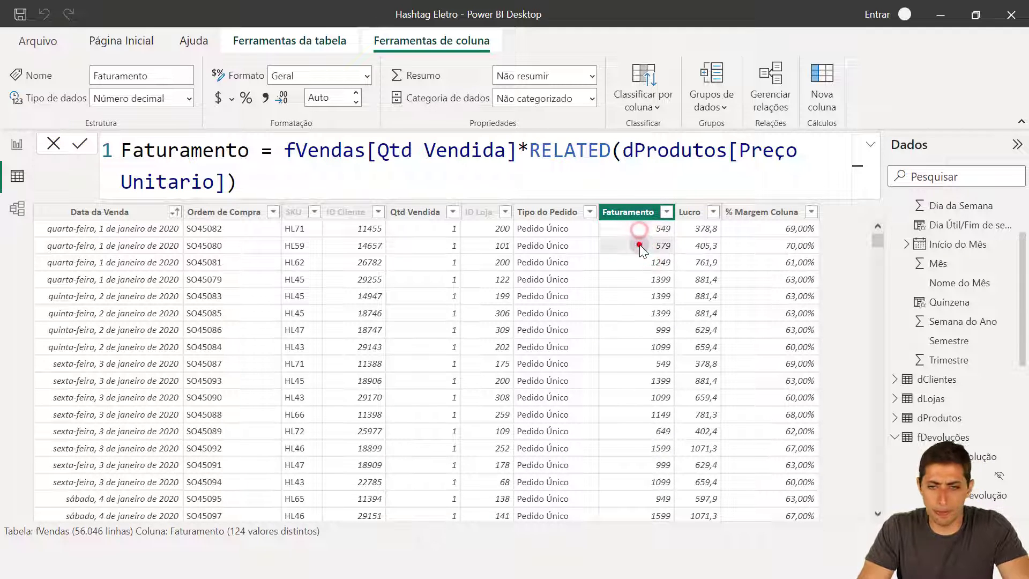
pyautogui.click(656, 262)
pyautogui.click(654, 282)
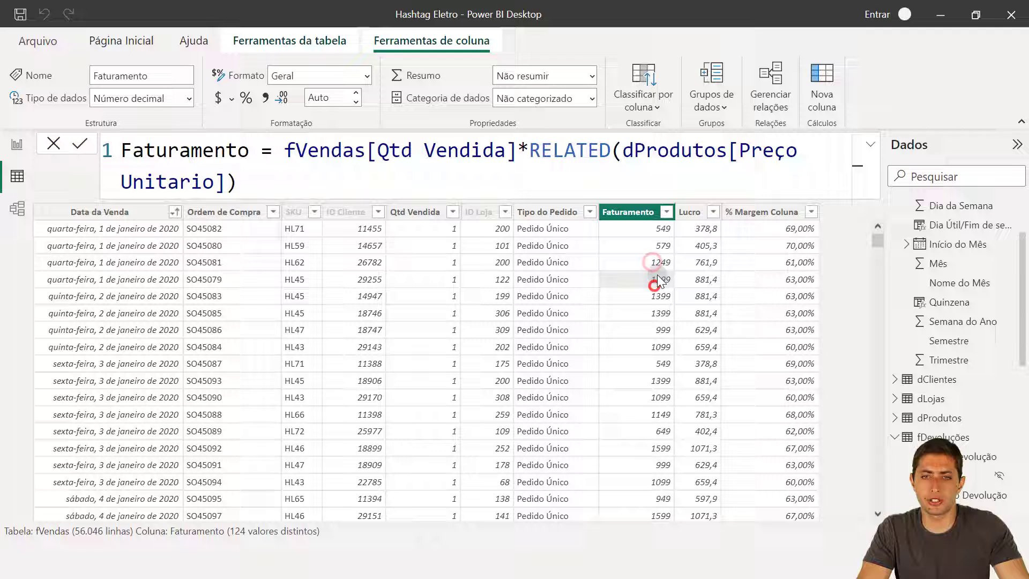
pyautogui.click(682, 215)
pyautogui.click(687, 291)
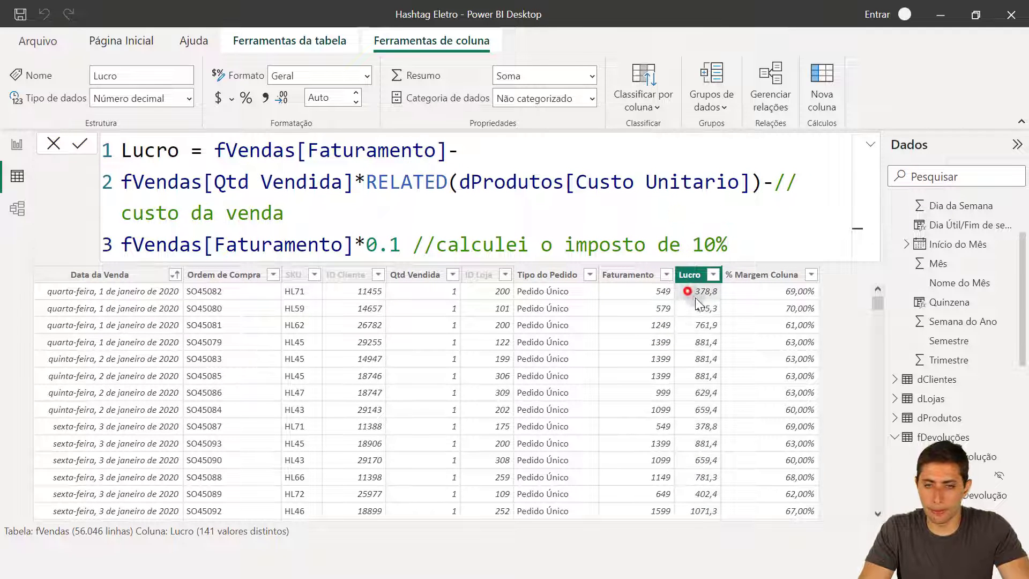
pyautogui.click(705, 323)
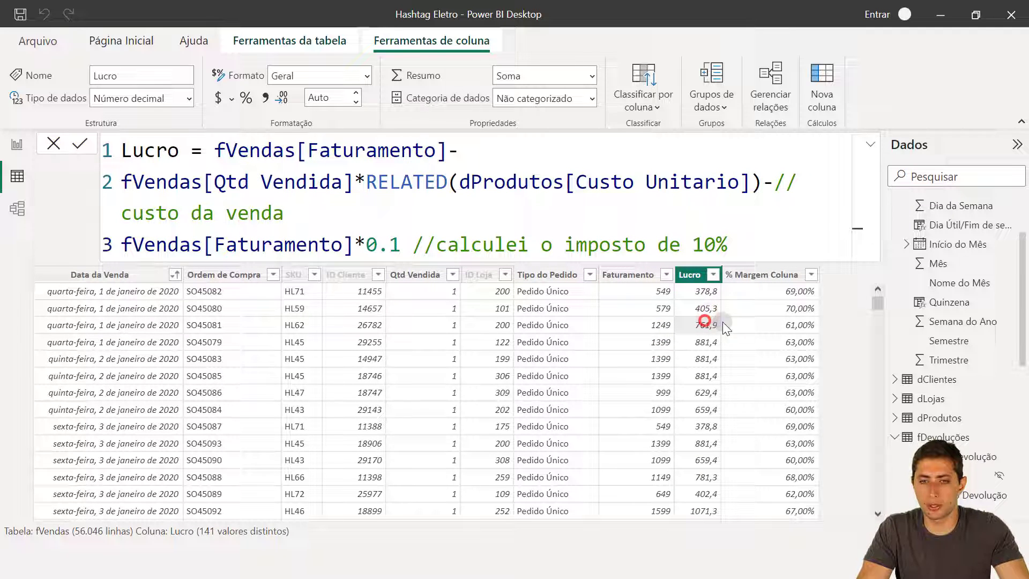
# - Return to the % Margem Coluna column and check the margins of its first three rows
pyautogui.click(751, 275)
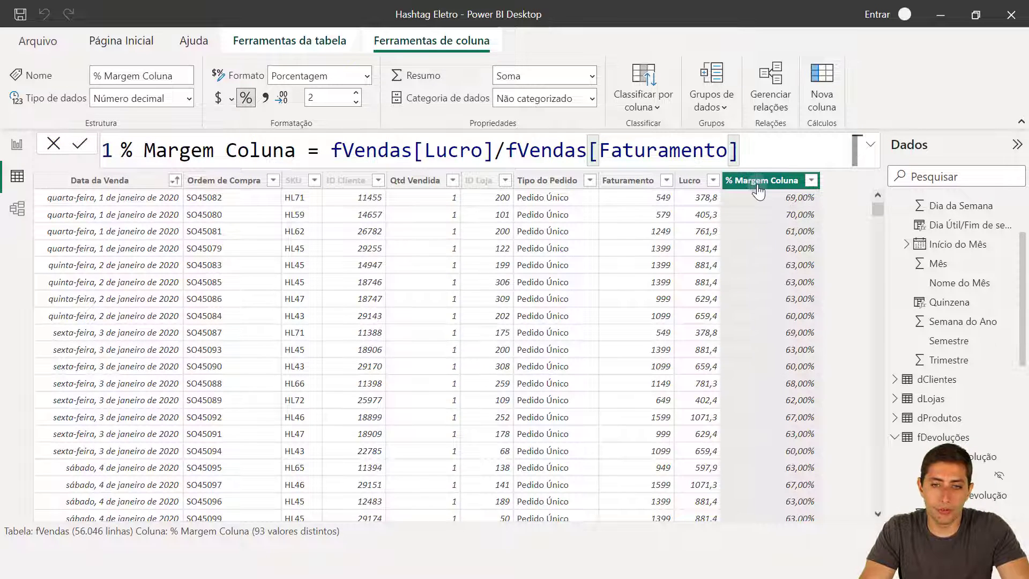
pyautogui.click(844, 198)
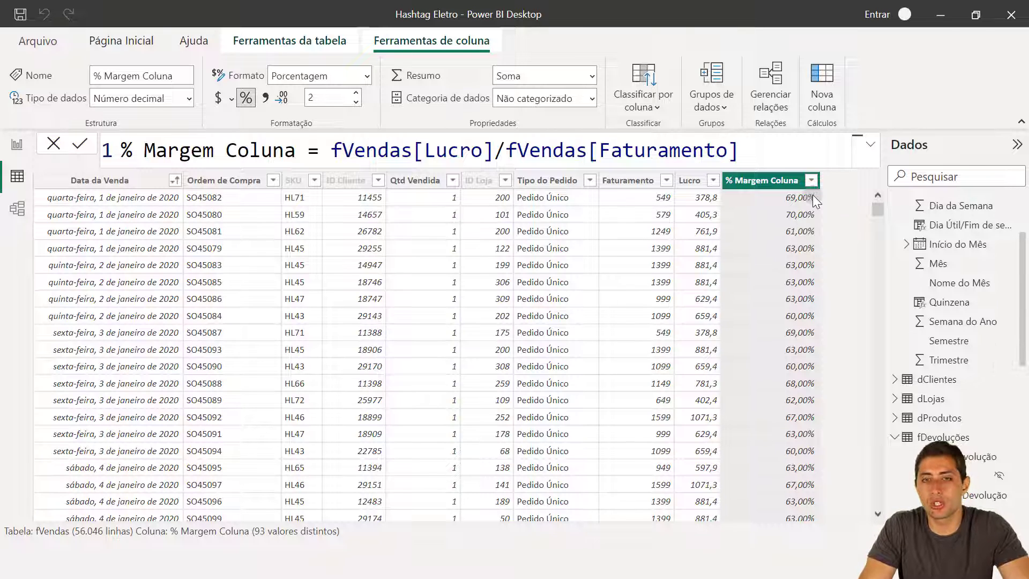
pyautogui.click(877, 70)
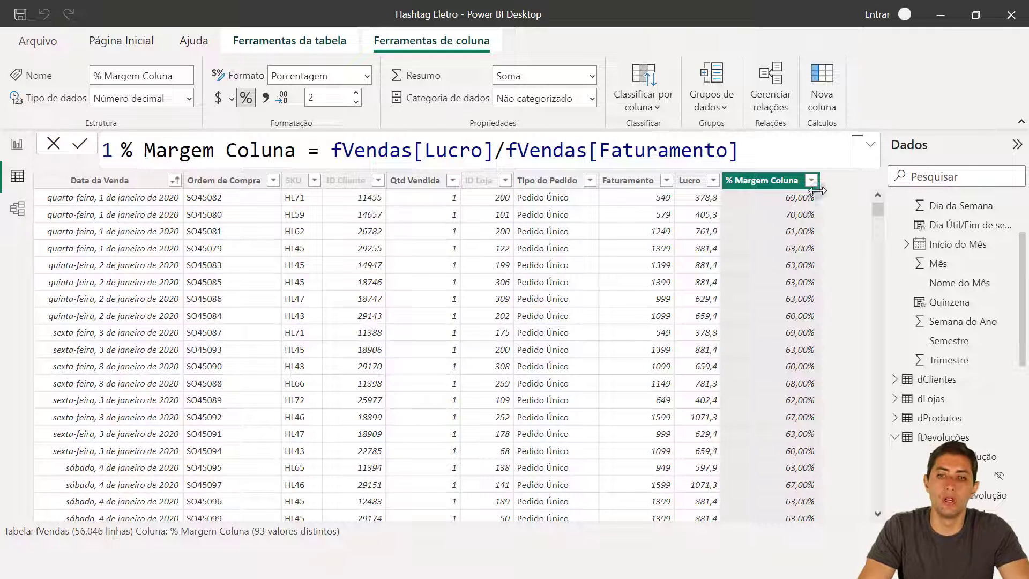
pyautogui.click(788, 199)
pyautogui.click(799, 216)
pyautogui.click(799, 229)
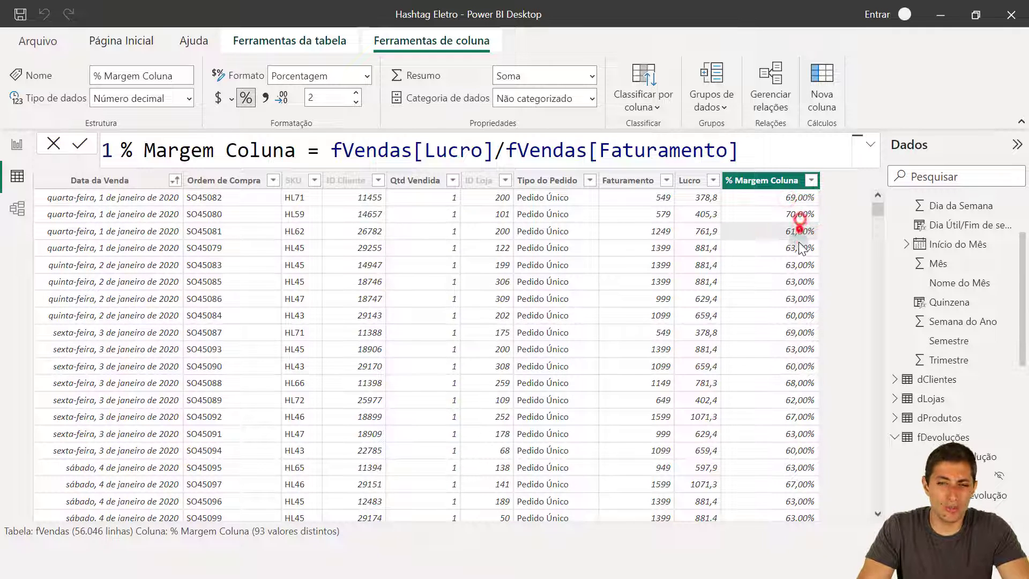
# - Check the row-level margins in the third to fifth rows of the % Margem Coluna column
pyautogui.click(798, 242)
pyautogui.click(804, 267)
pyautogui.click(800, 231)
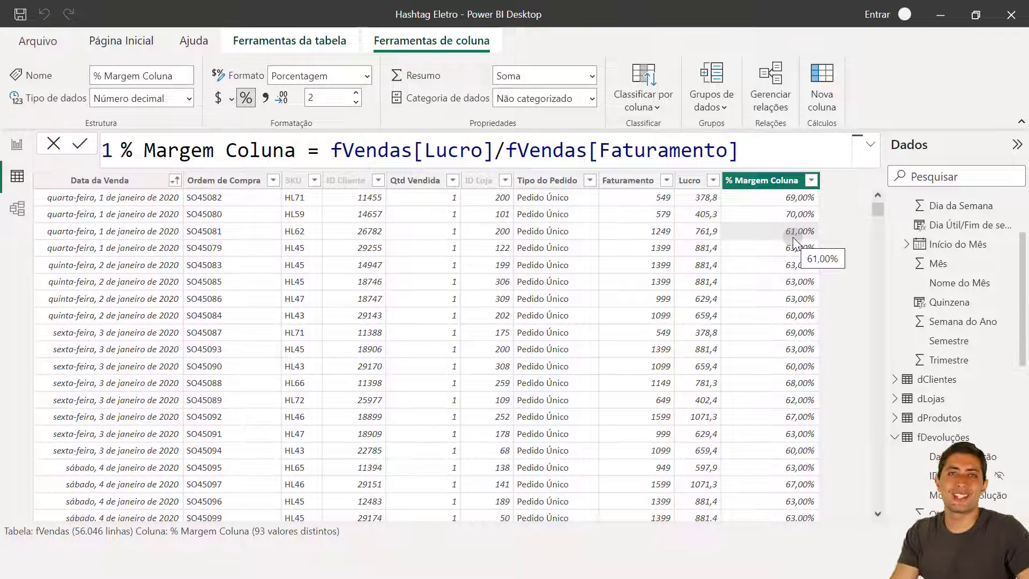
pyautogui.click(840, 231)
# - Return to the report page and slightly reduce the height of the % Margem Medida card
pyautogui.click(17, 144)
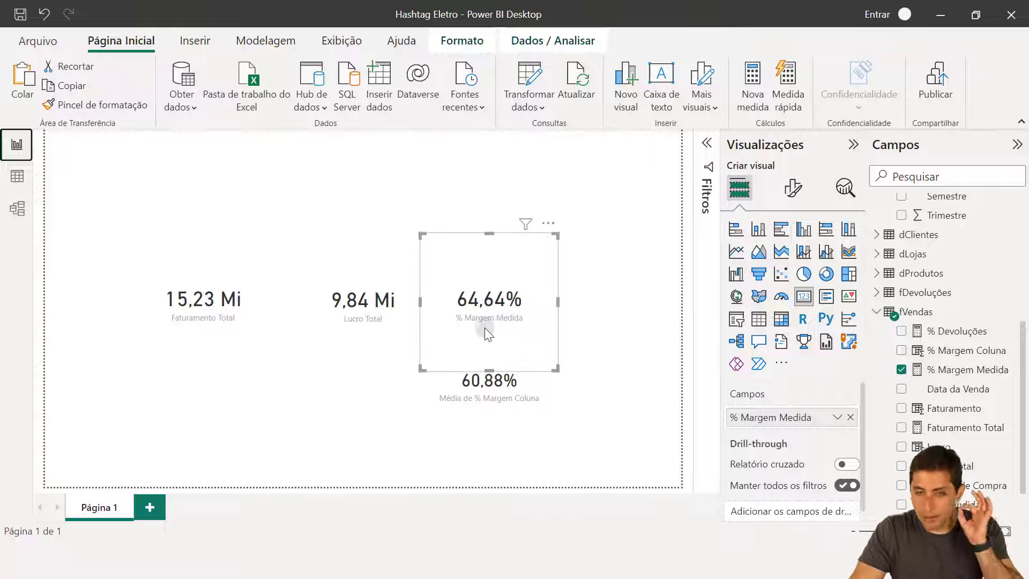
pyautogui.moveTo(484, 362); pyautogui.dragTo(493, 355)
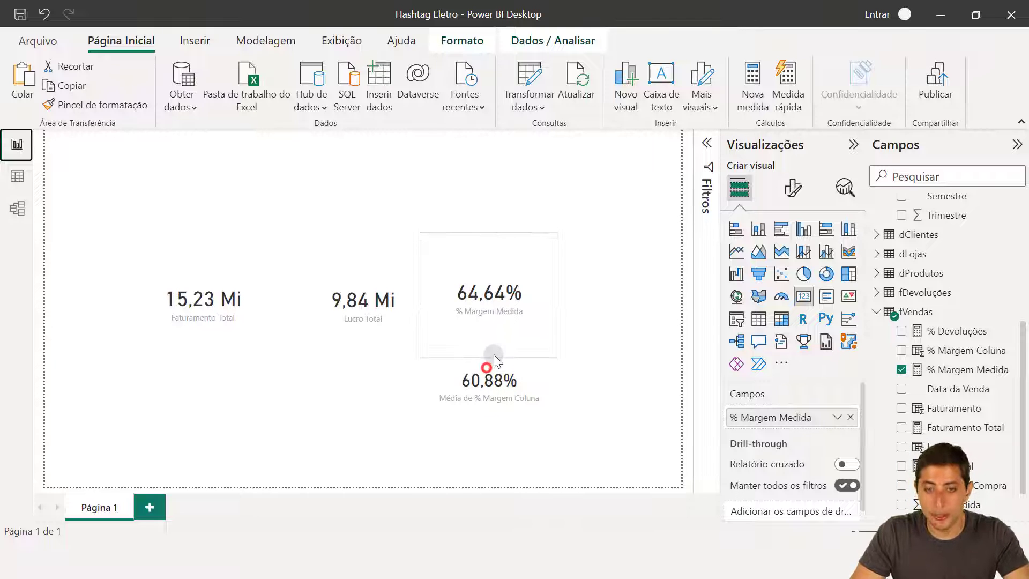
# - Review the % Margem Medida formula, focusing on the division of Lucro Total by Faturamento Total
pyautogui.click(959, 372)
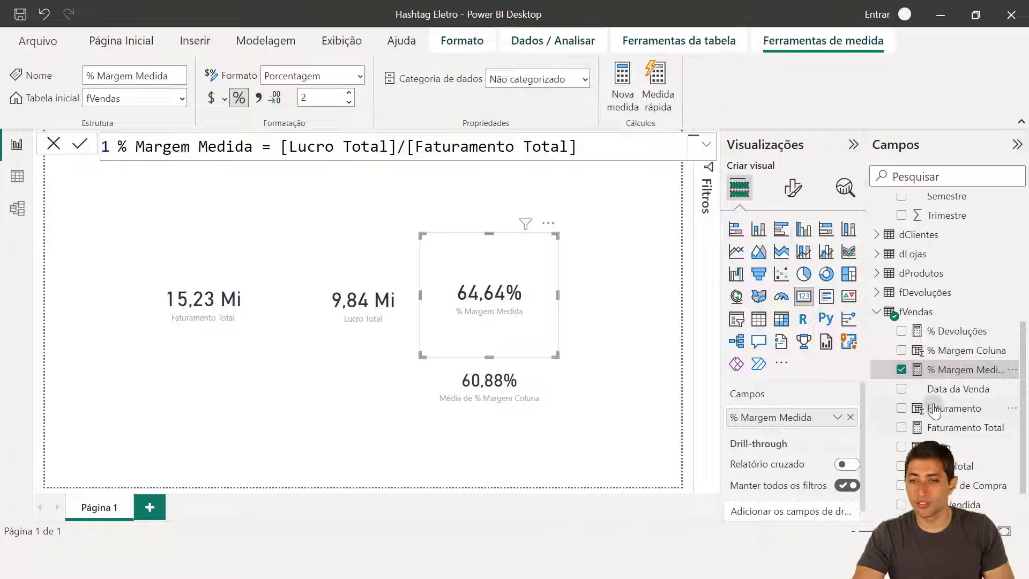
pyautogui.moveTo(281, 146); pyautogui.dragTo(406, 147)
pyautogui.click(341, 147)
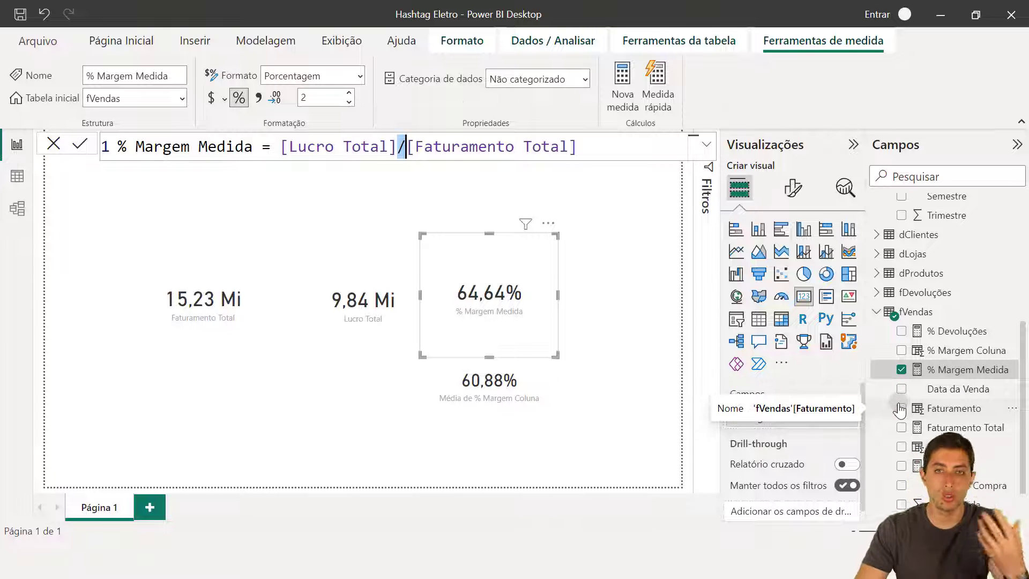
# - Examine the formulas of the Total Vendas and % Devoluções measures in the fVendas table
pyautogui.scroll(-1, 940, 394)
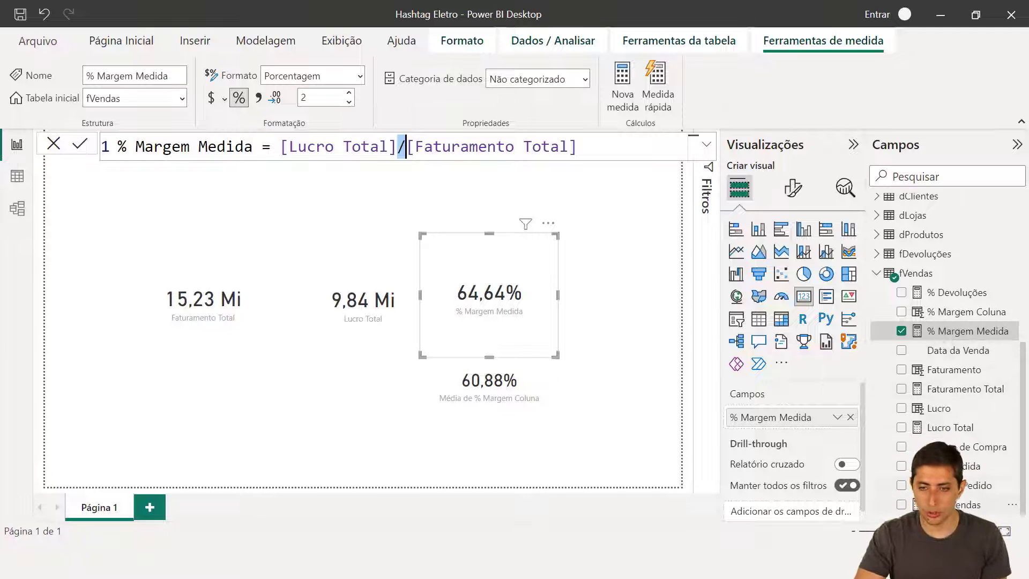
pyautogui.click(959, 505)
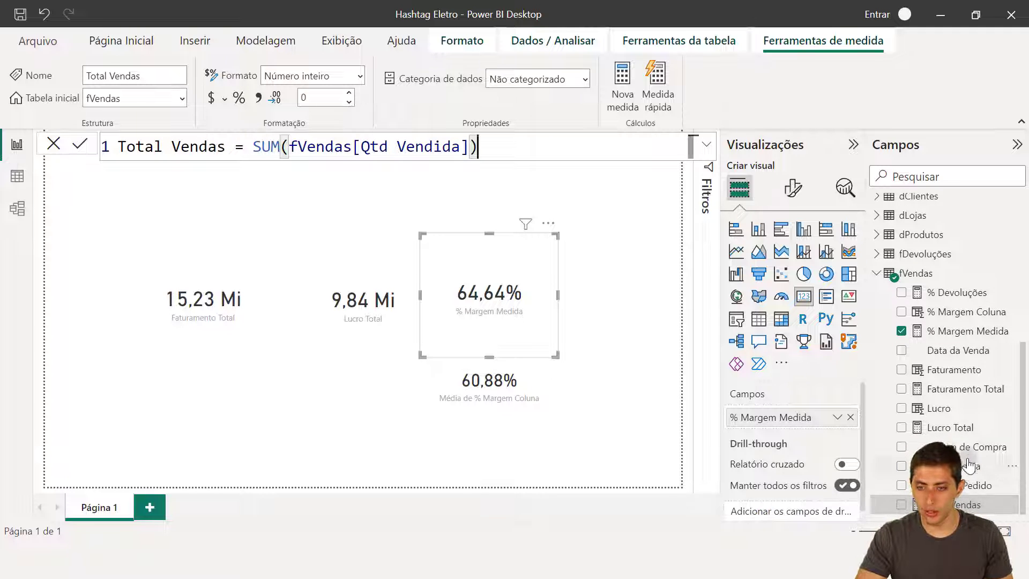
pyautogui.scroll(3, 966, 311)
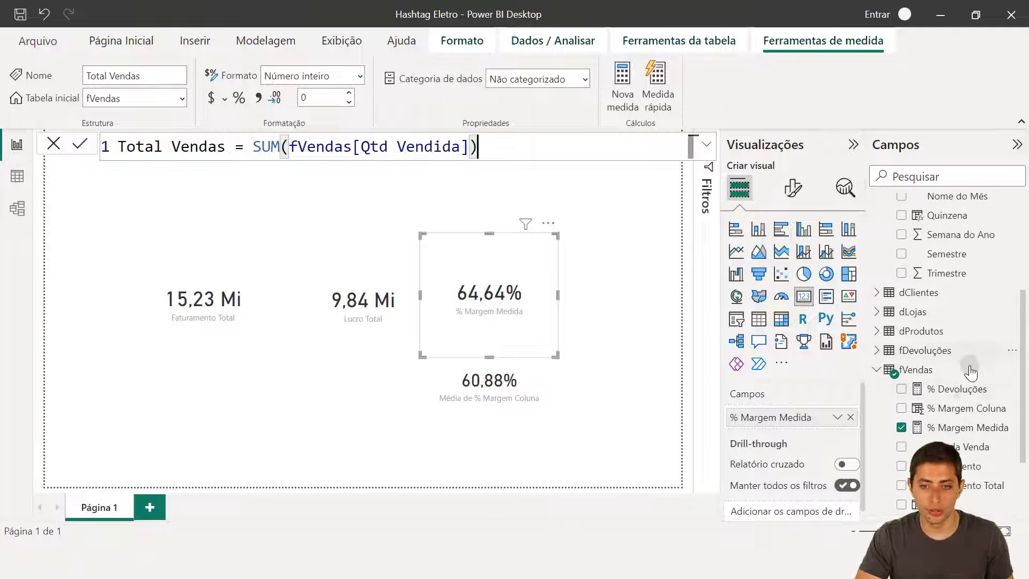
pyautogui.click(966, 397)
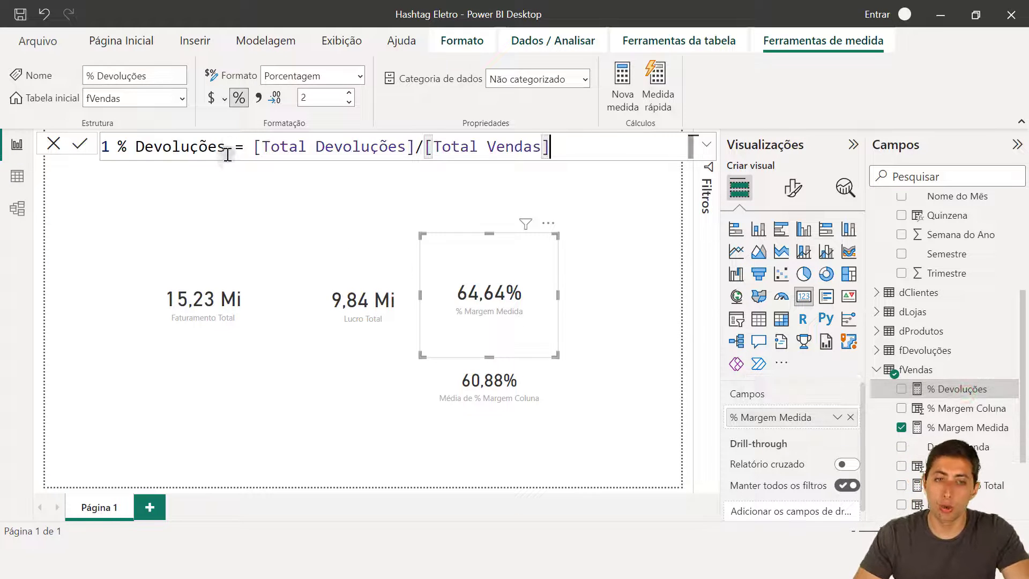
pyautogui.moveTo(227, 146); pyautogui.dragTo(114, 145)
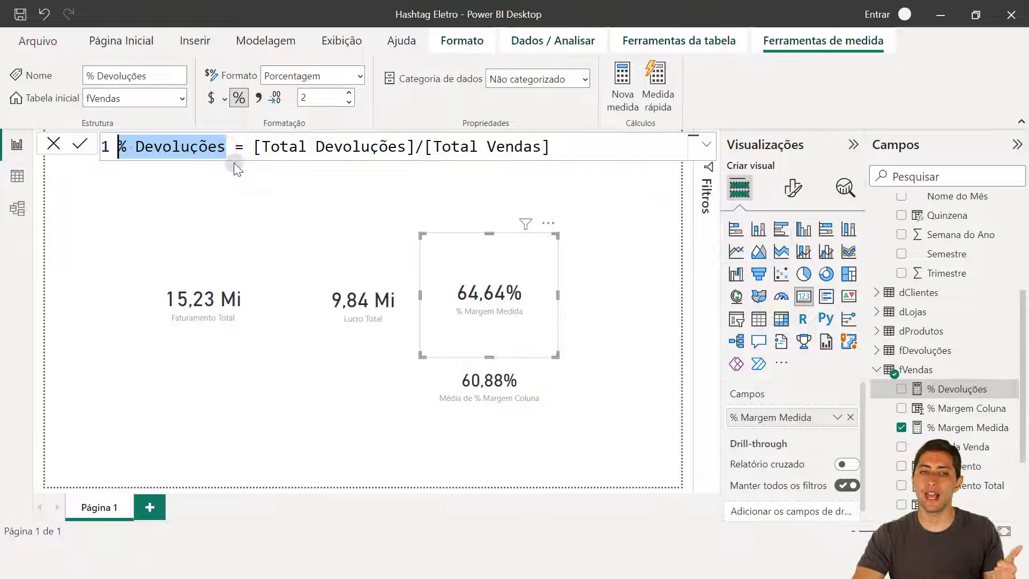
pyautogui.click(232, 154)
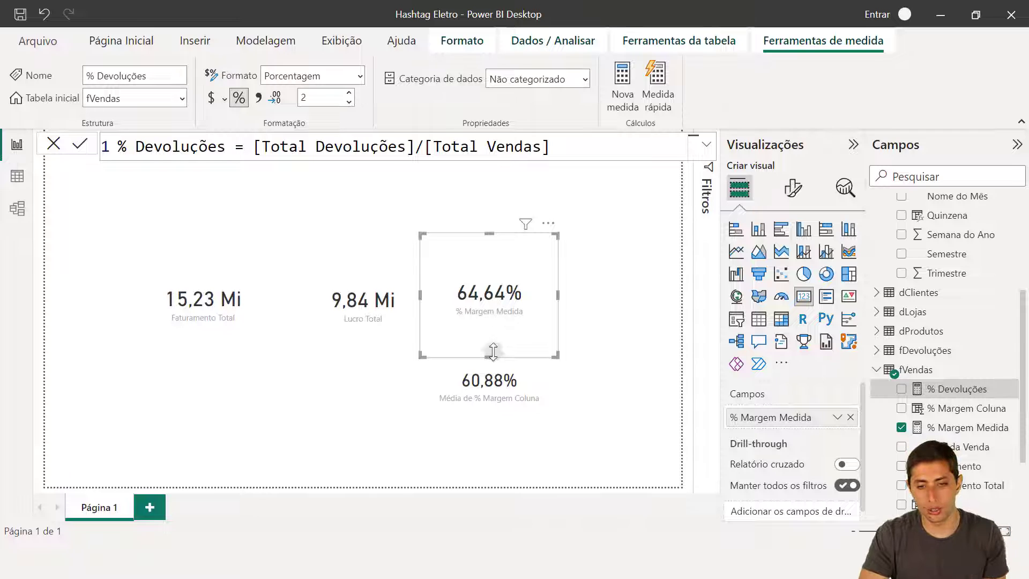
# - Delete the Média de % Margem Coluna card and nudge the % Margem Medida card slightly down, leaving nothing selected
pyautogui.click(500, 387)
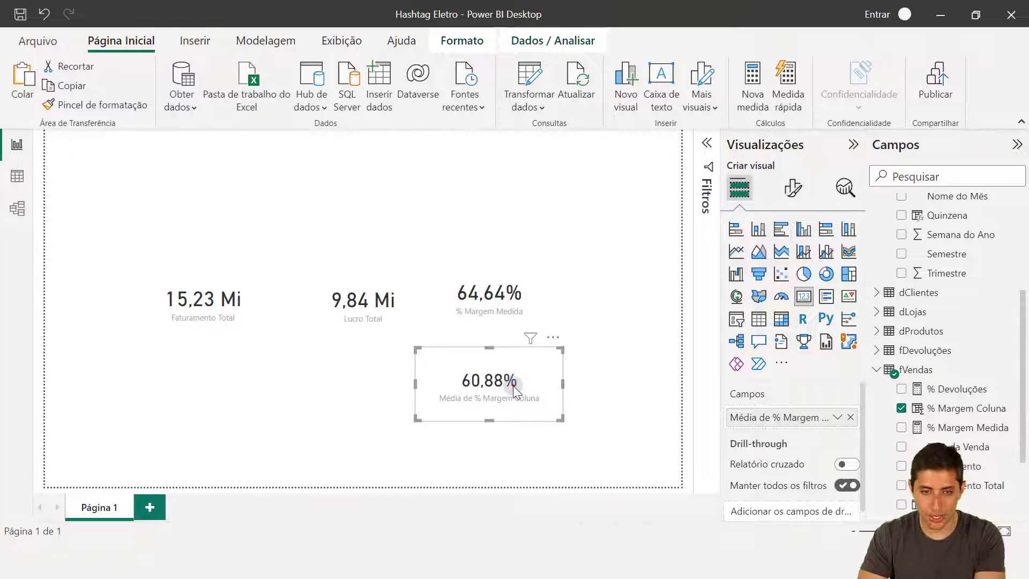
pyautogui.press('Delete')
pyautogui.click(525, 323)
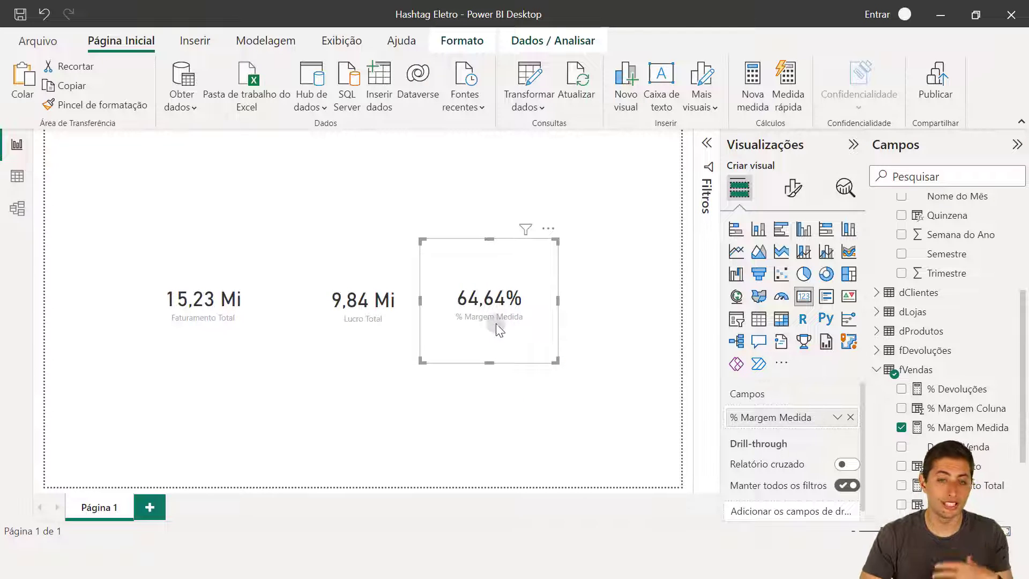
pyautogui.click(483, 215)
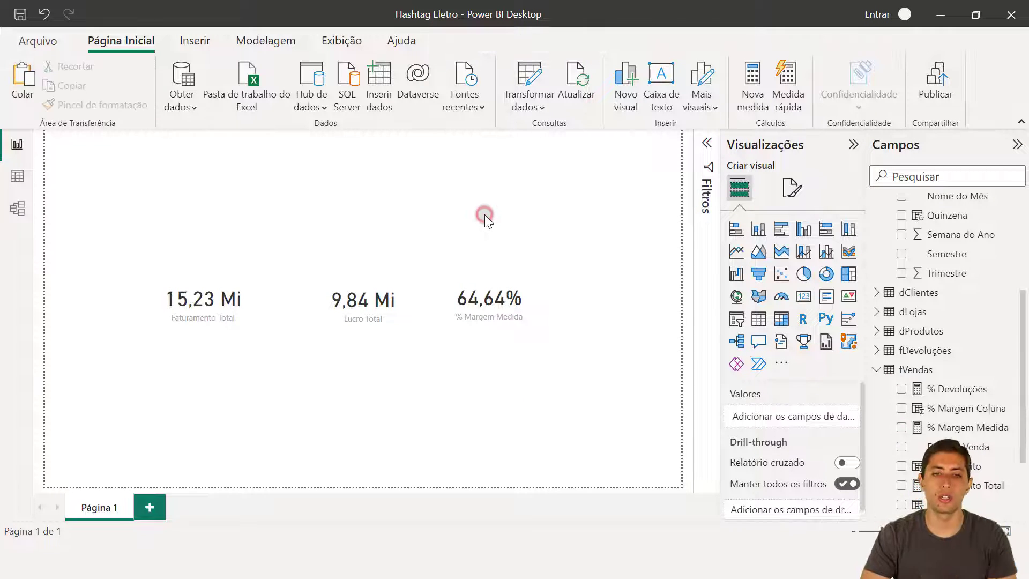